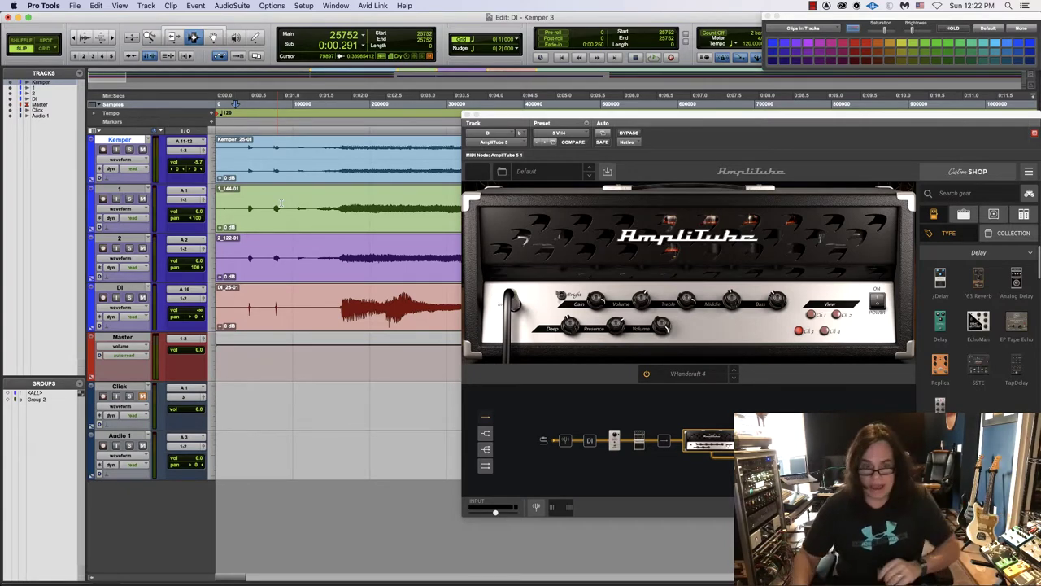
- In the mixer, pull the Kemper track's fader all the way down and center the pan of tracks 1 and 2
key(super+equal)
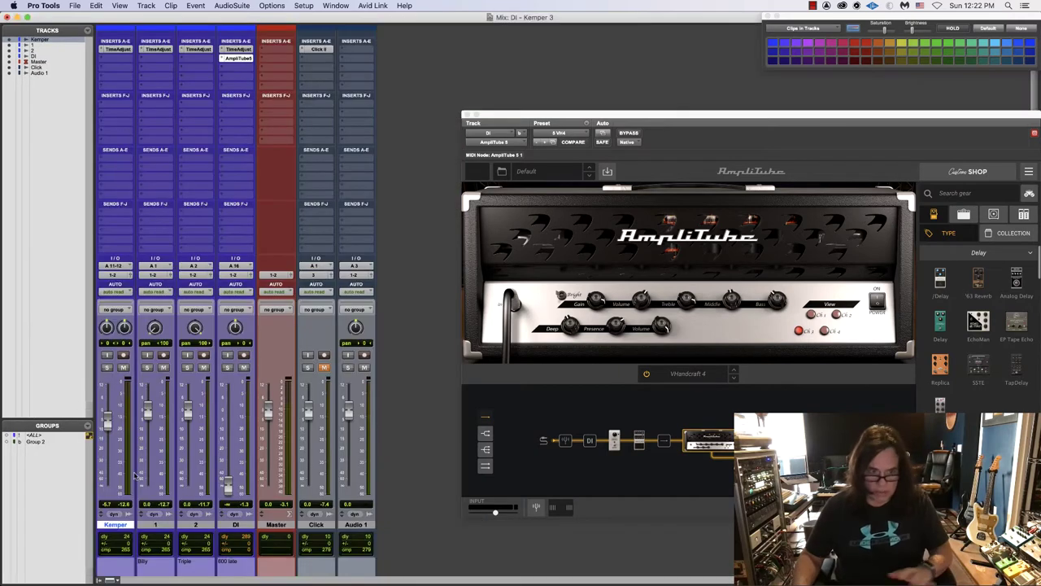
drag(108, 420, 109, 485)
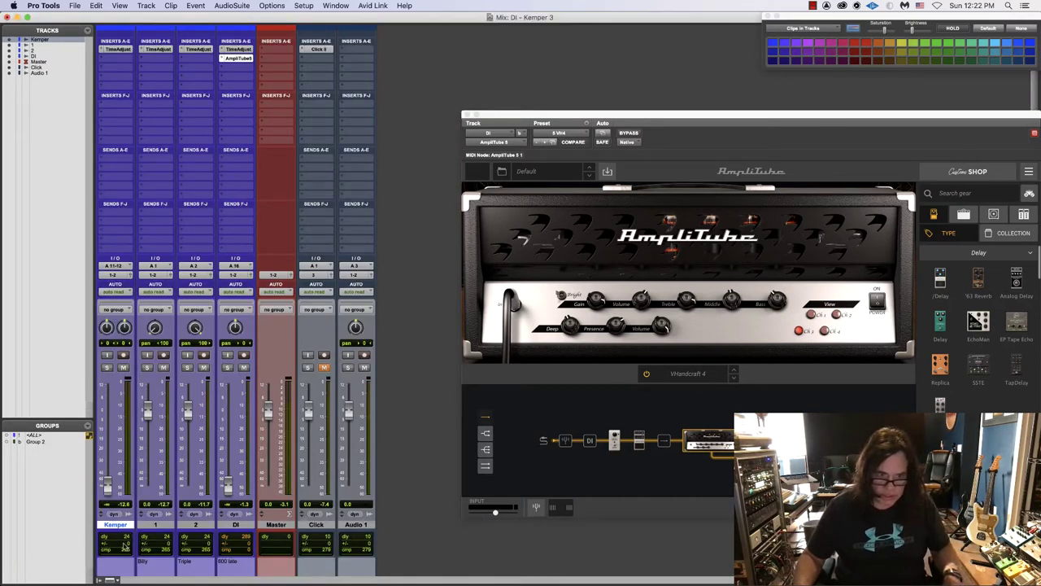
click(144, 525)
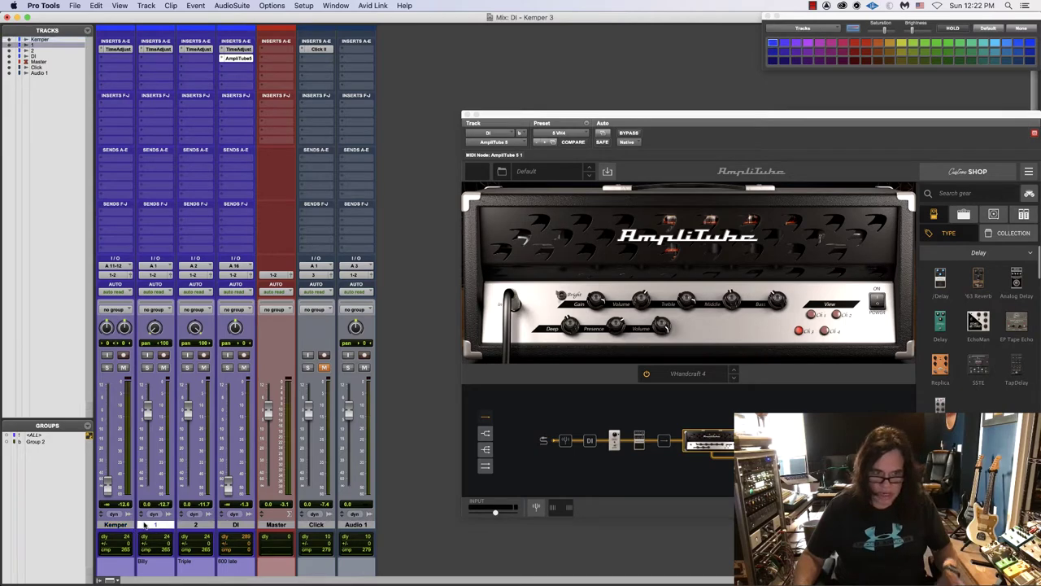
click(195, 525)
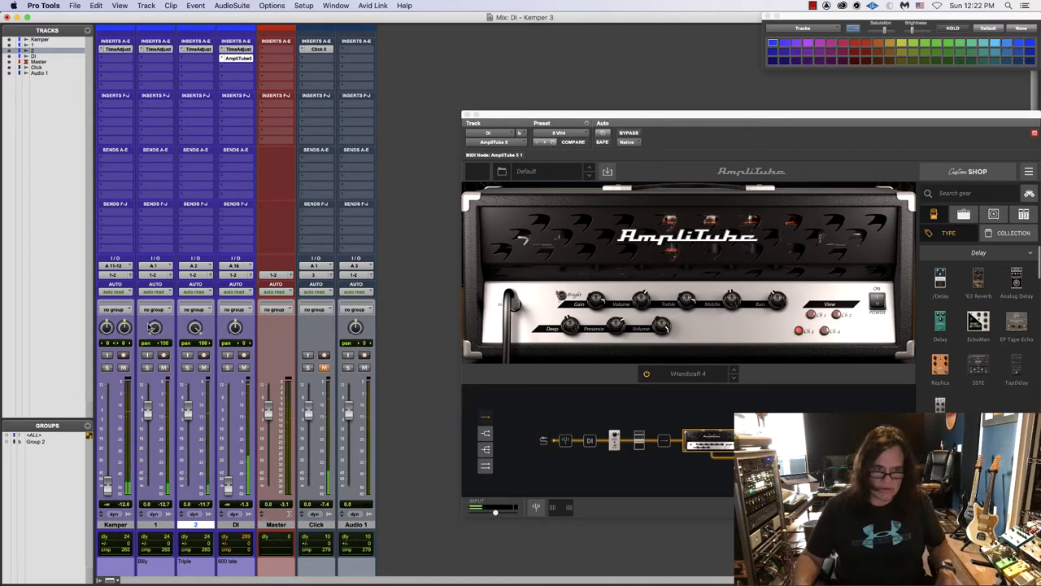
alt+click(155, 328)
alt+click(196, 328)
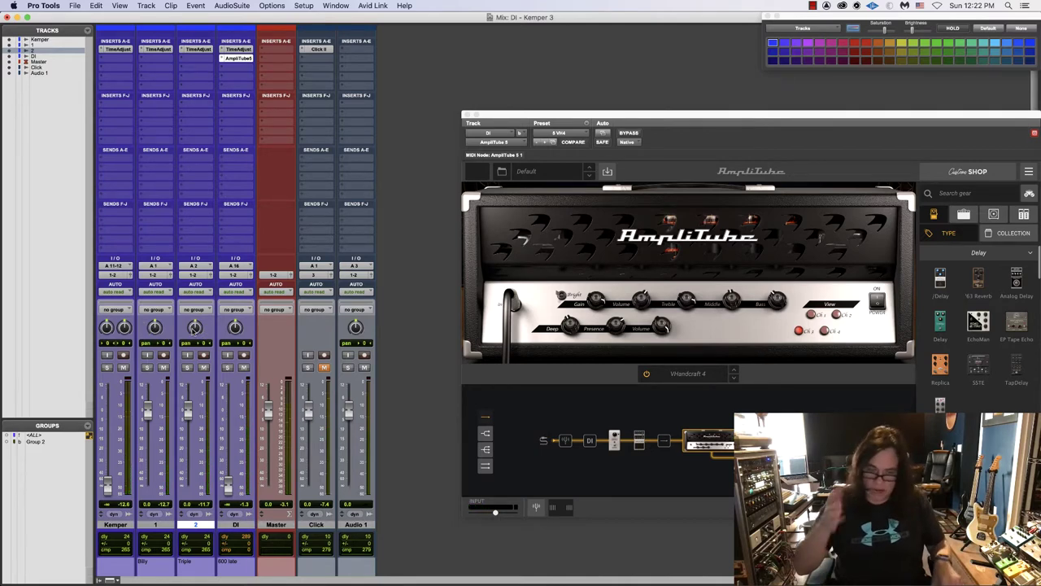
- Raise the DI track's fader to 0.0 dB to audition it with tracks 1 and 2 during playback, and pull it fully back down
key(super+equal)
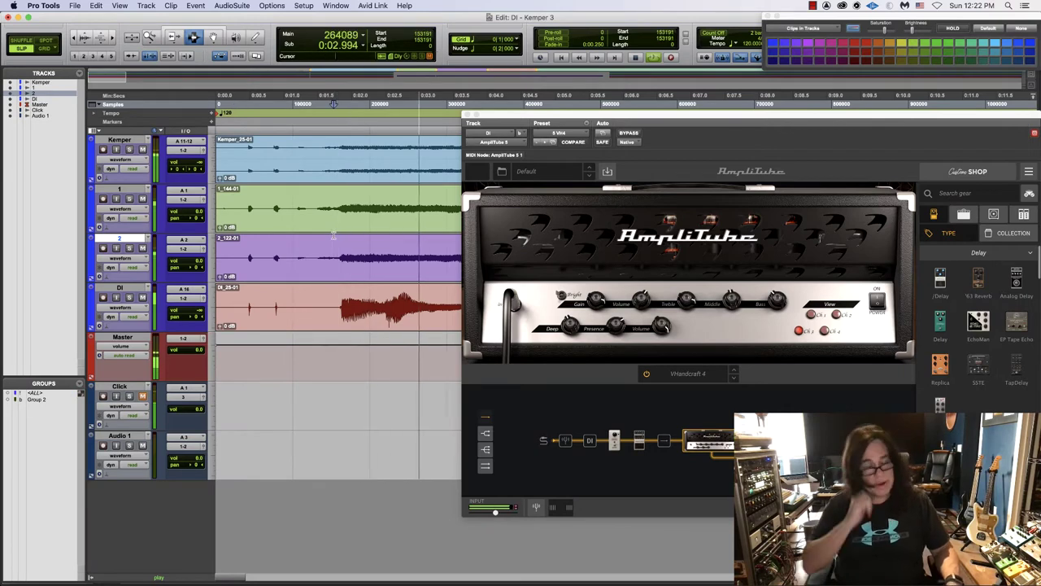
key(alt+a)
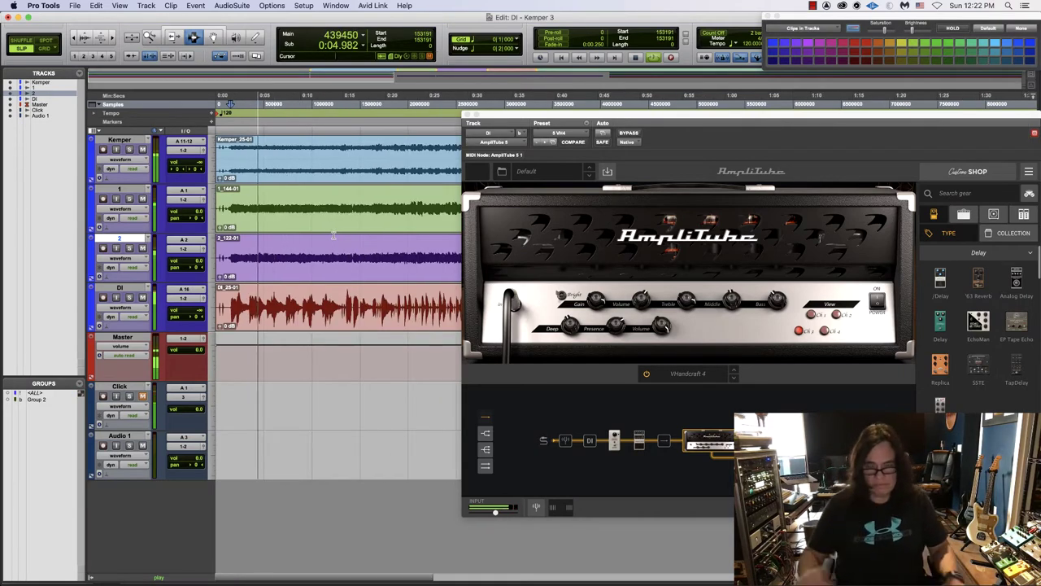
key(super+equal)
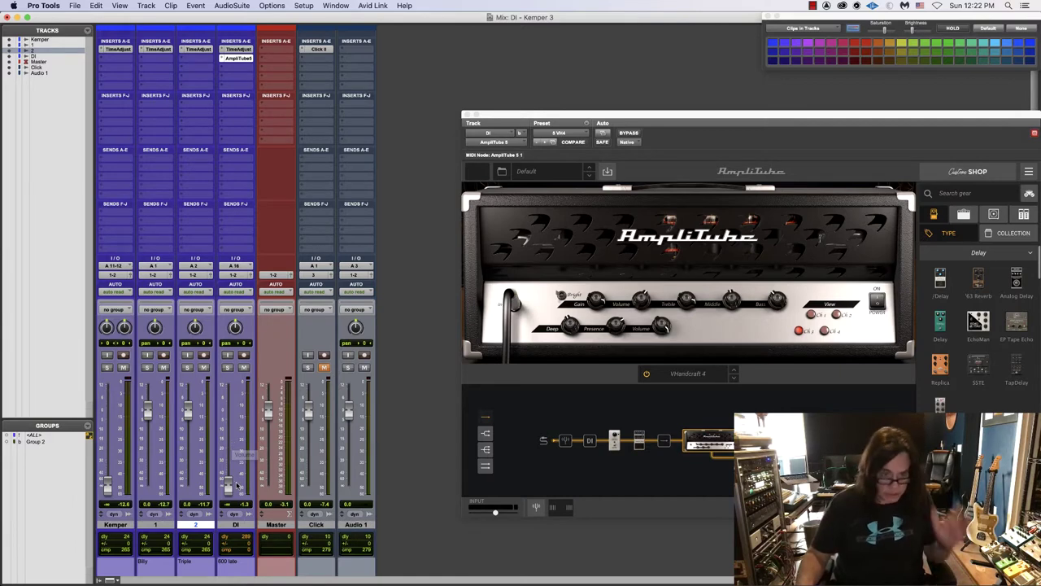
click(246, 527)
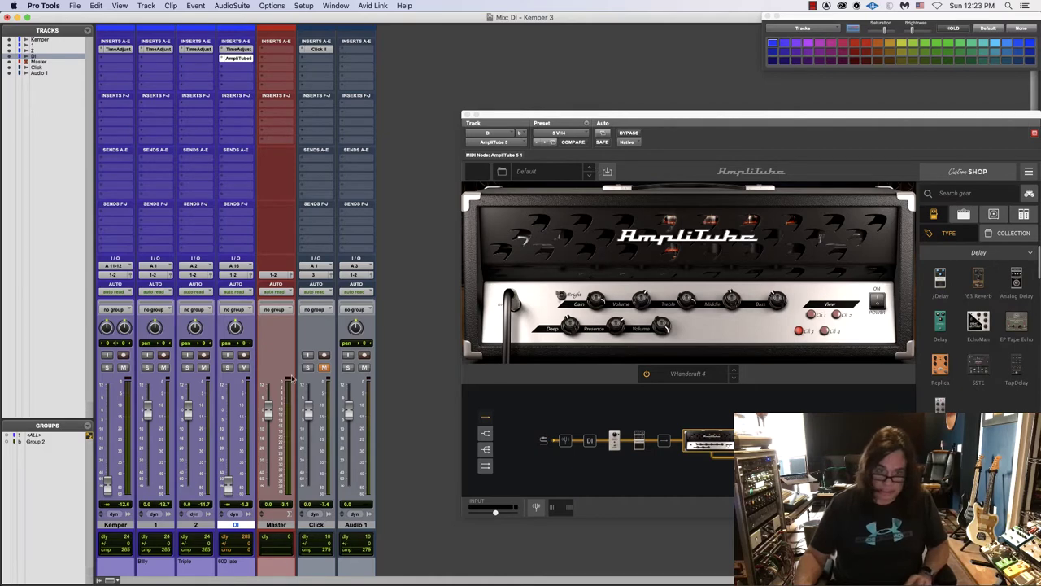
drag(229, 488, 231, 420)
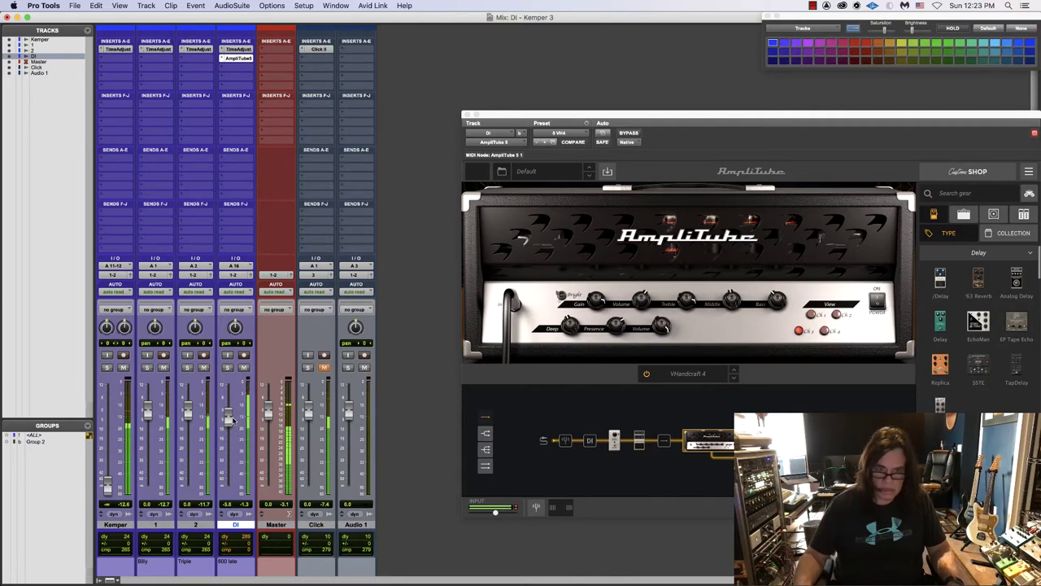
drag(233, 419, 233, 417)
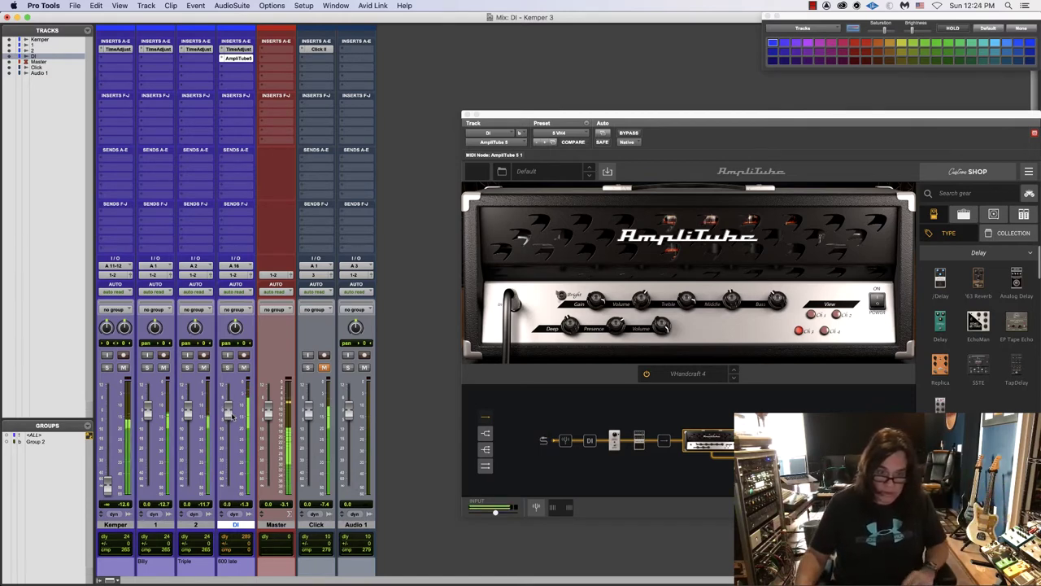
drag(231, 422, 231, 488)
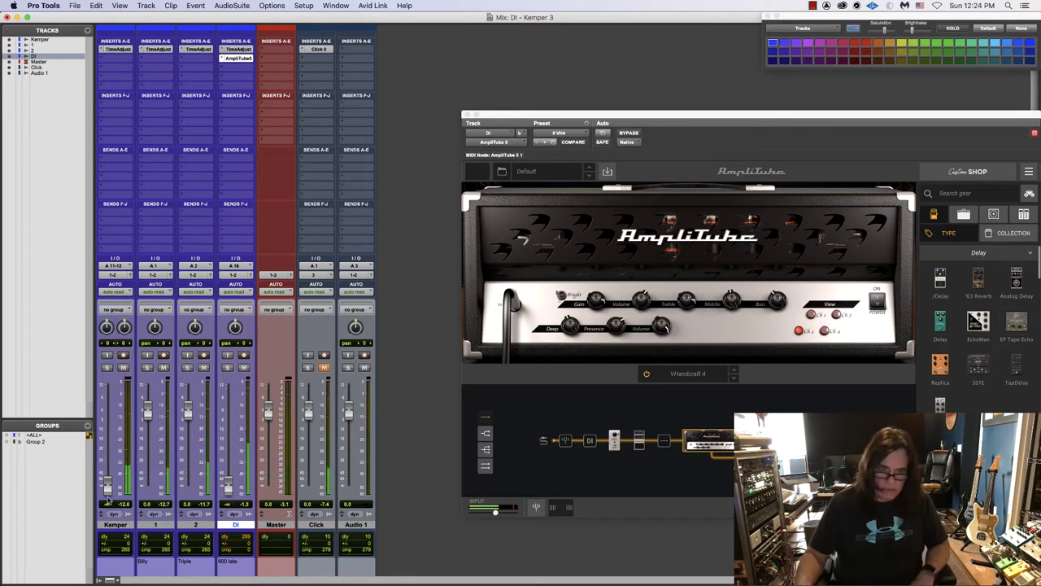
drag(109, 488, 120, 540)
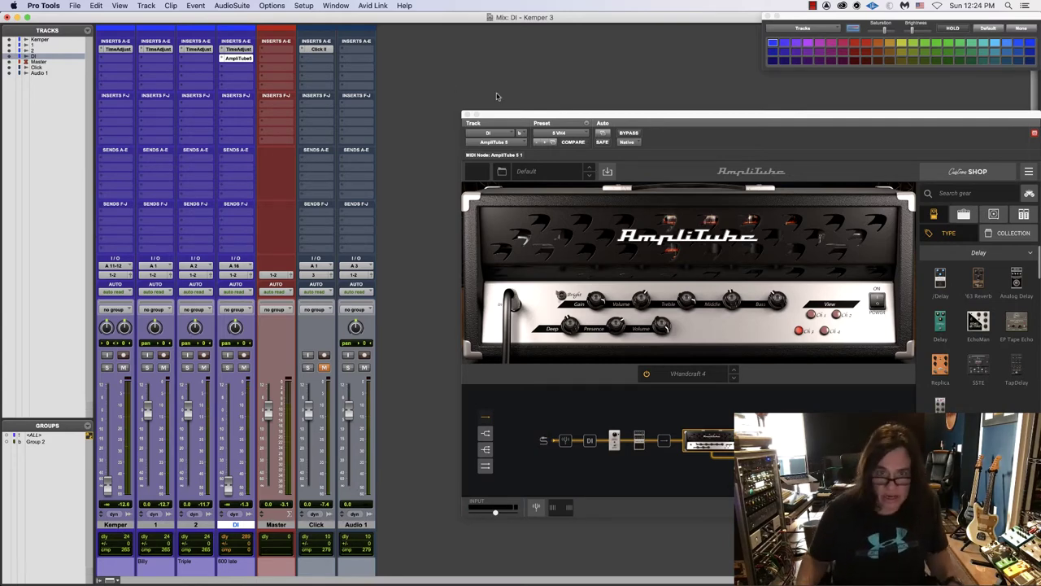
- Move the AmpliTube window clear of the timeline and place the edit cursor near the DI clip's second transient
key(super+equal)
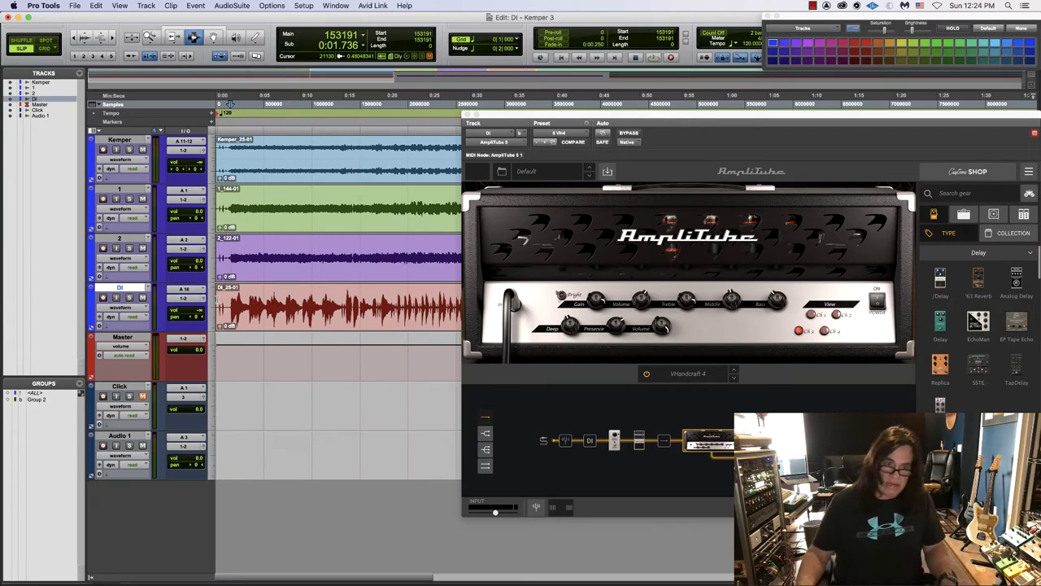
click(227, 316)
key(super+bracketright)
key(super+bracketright)
key(super+bracketright)
key(super+bracketright)
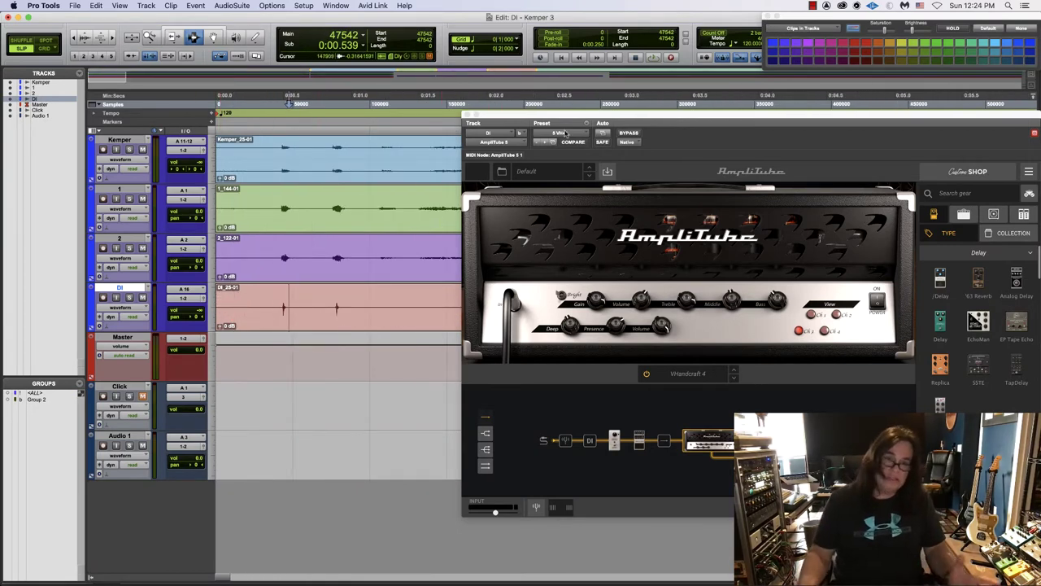
drag(559, 120, 577, 454)
click(336, 293)
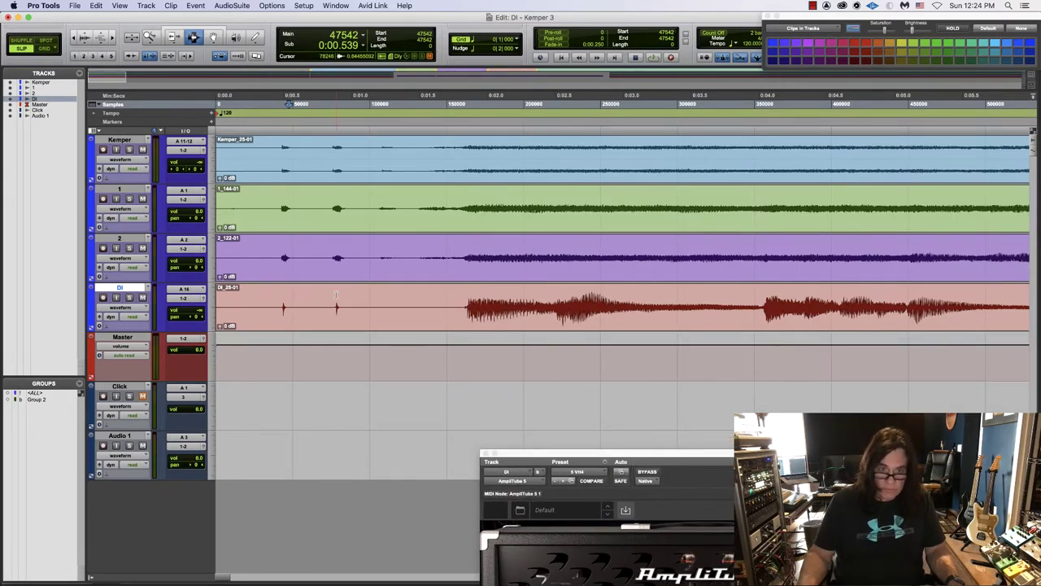
- Enlarge the waveforms and place the edit cursor exactly where the DI clip's second transient begins, at sample 78292
click(101, 37)
click(101, 37)
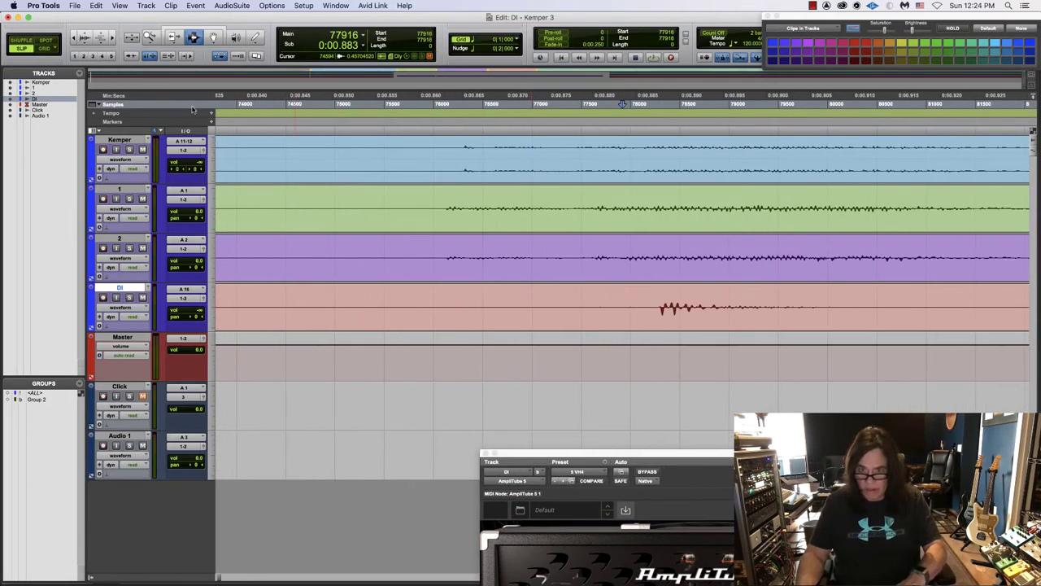
click(84, 34)
click(84, 34)
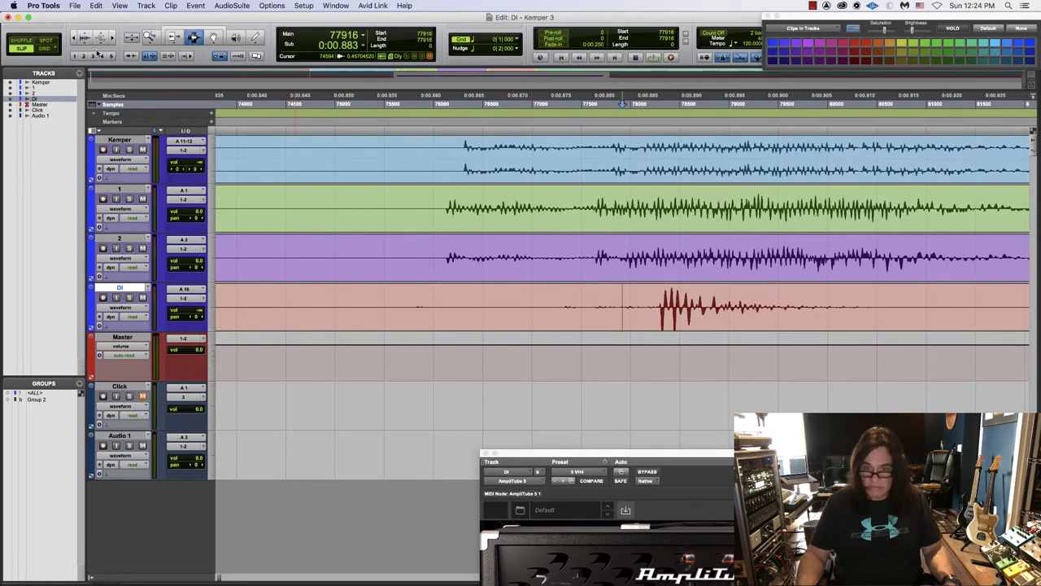
click(661, 318)
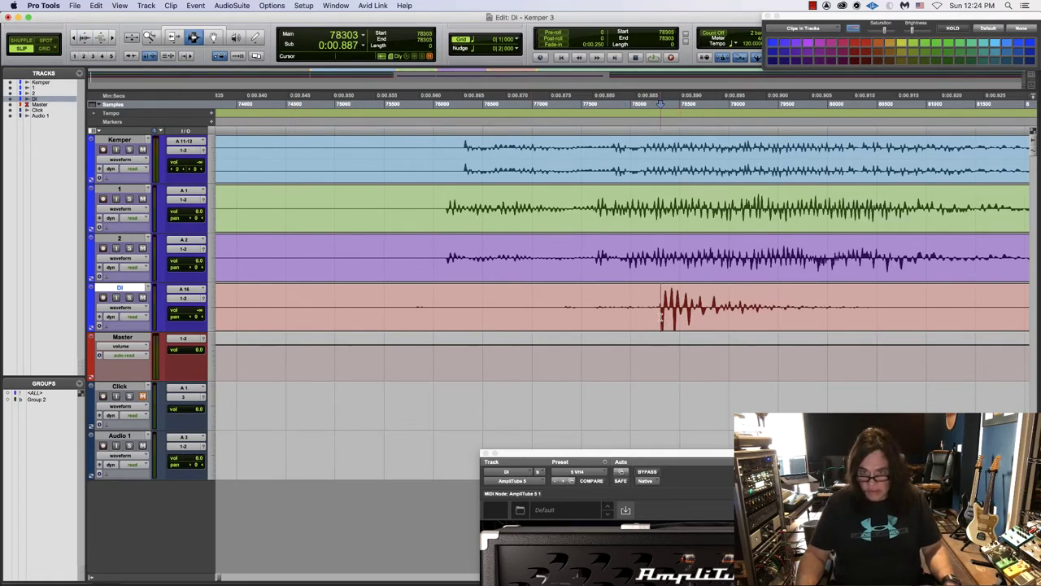
key(super+bracketright)
key(super+bracketright)
click(588, 313)
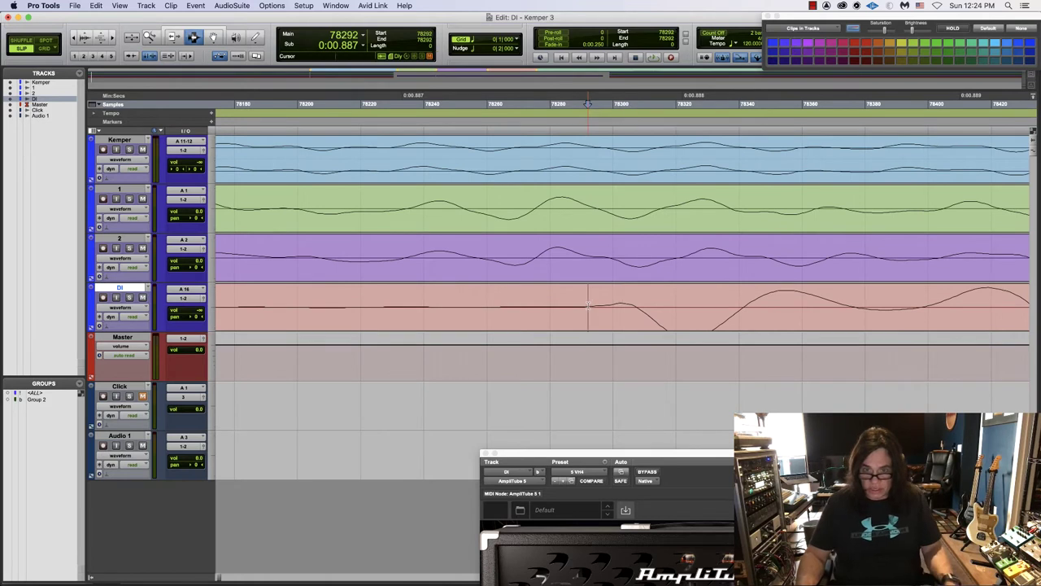
- Create a marker named DI at the edit cursor
key(KP_Enter)
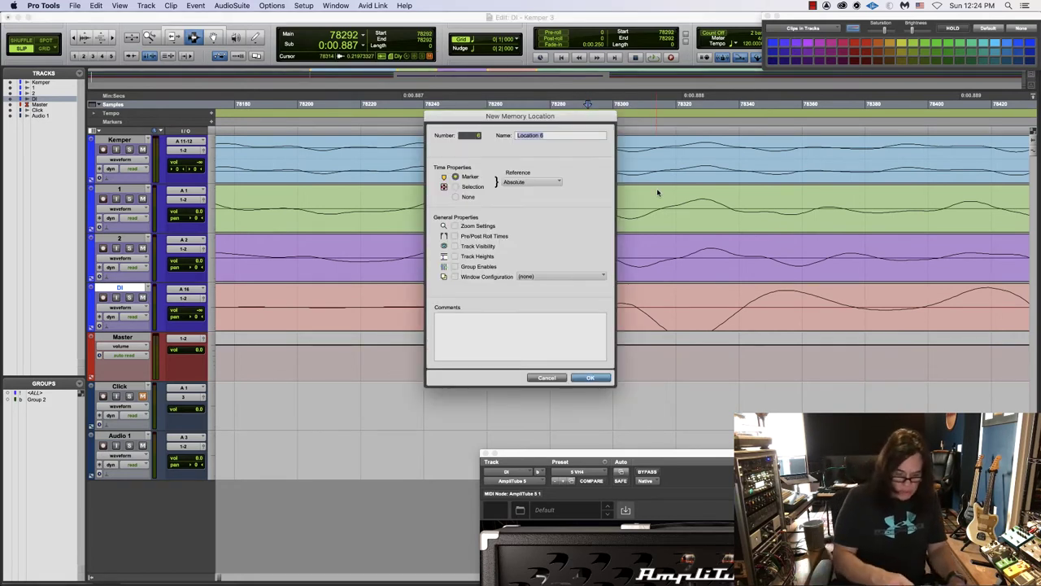
text(DI)
key(Return)
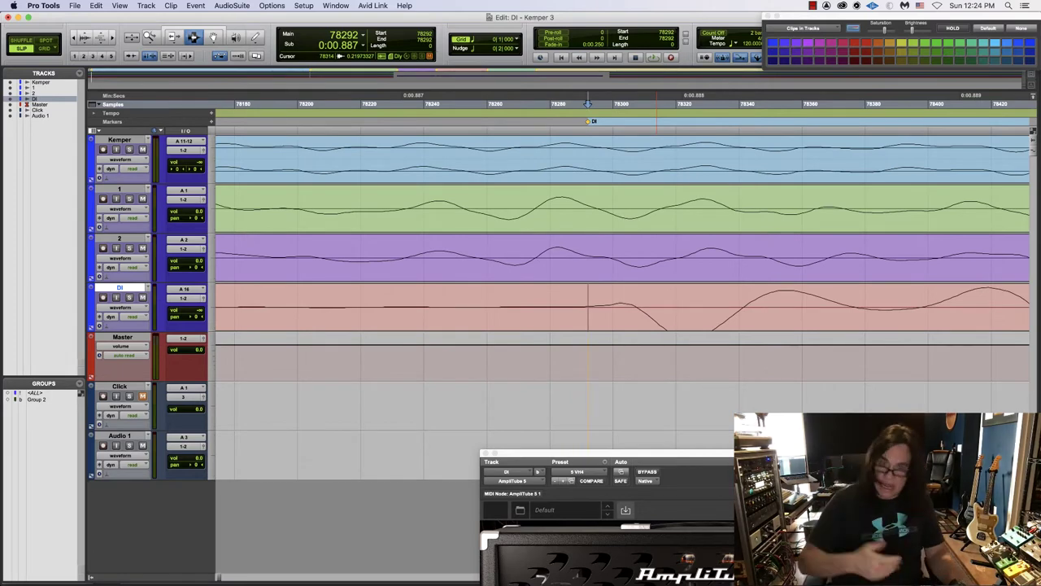
- Examine how the DI transients line up with the Kemper, 1 and 2 tracks, widening the view to the whole session
key(r)
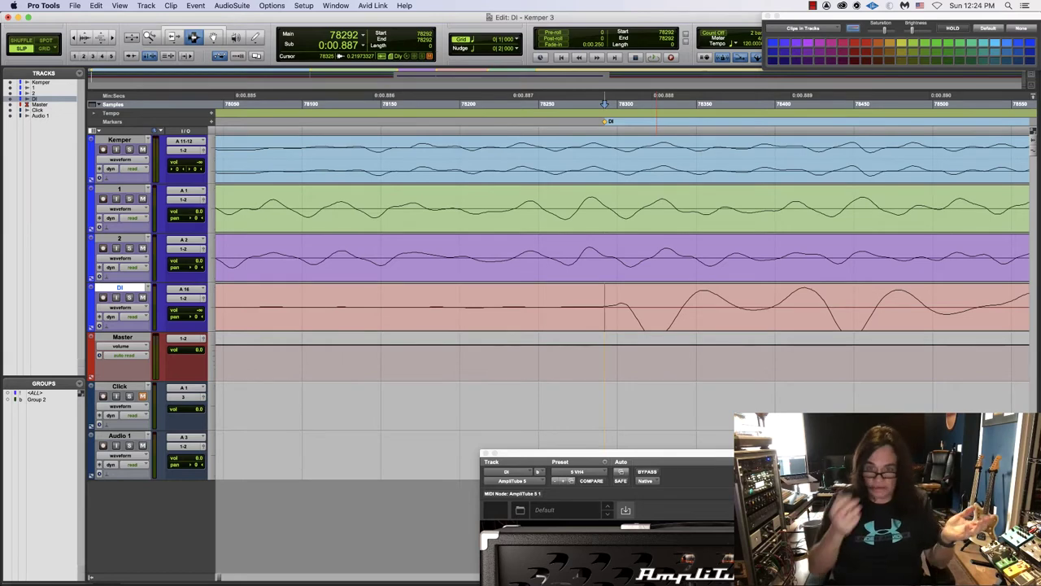
key(super+bracketleft)
key(super+bracketleft)
key(super+bracketleft)
key(super+bracketleft)
key(super+bracketleft)
key(super+bracketleft)
key(super+bracketleft)
key(super+bracketleft)
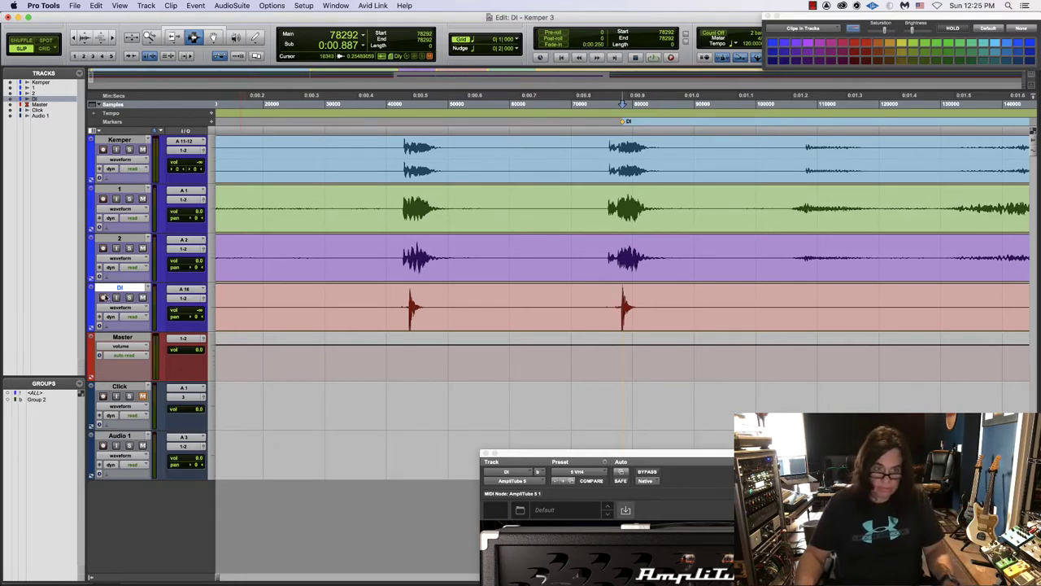
key(super+bracketleft)
key(super+bracketleft)
key(super+bracketleft)
key(super+bracketleft)
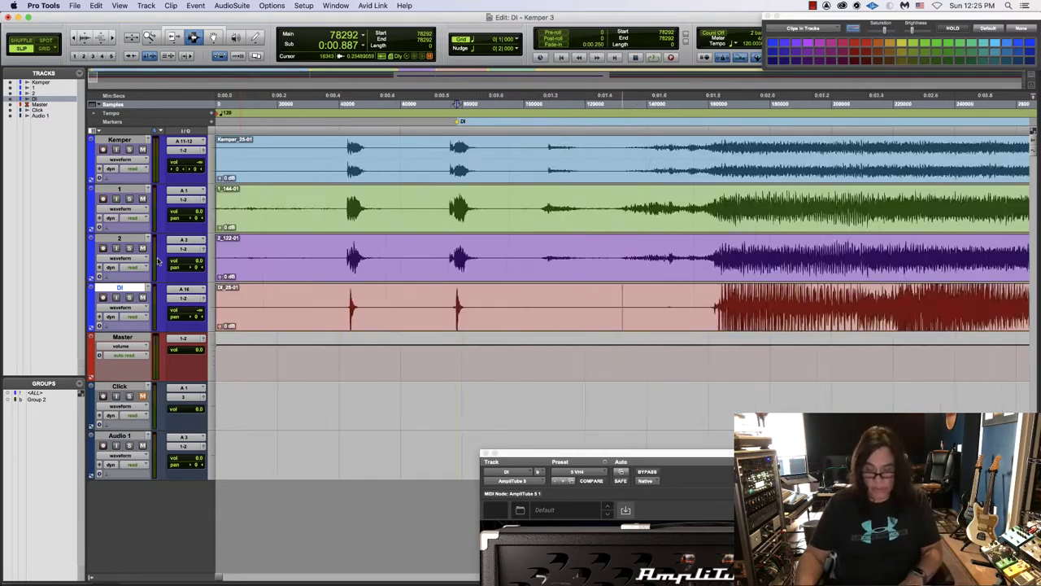
key(super+bracketleft)
key(super+bracketleft)
key(super+bracketleft)
key(super+bracketleft)
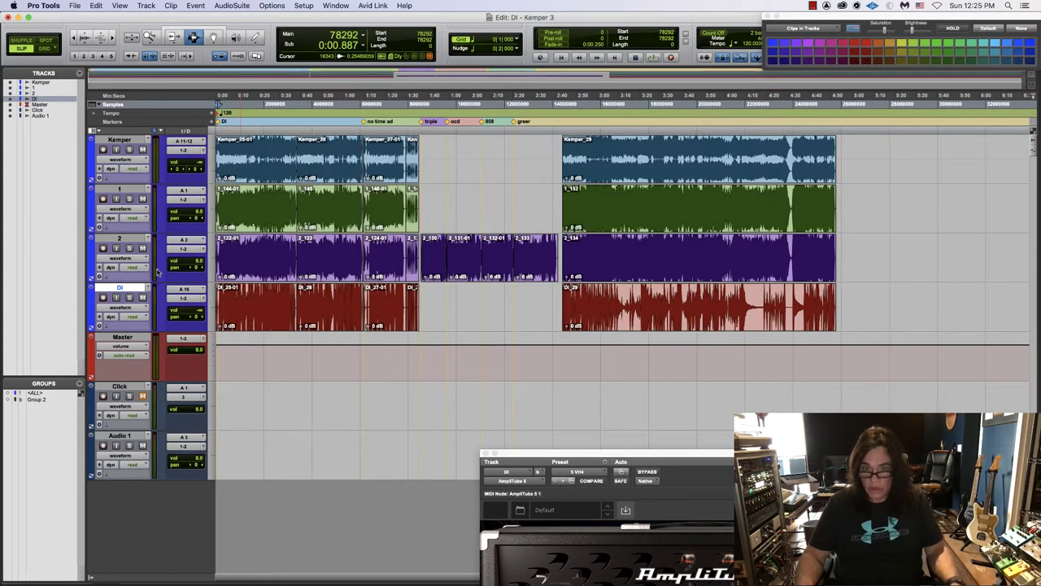
- Open the Time Adjuster insert on the DI track to check its delay setting
key(super+equal)
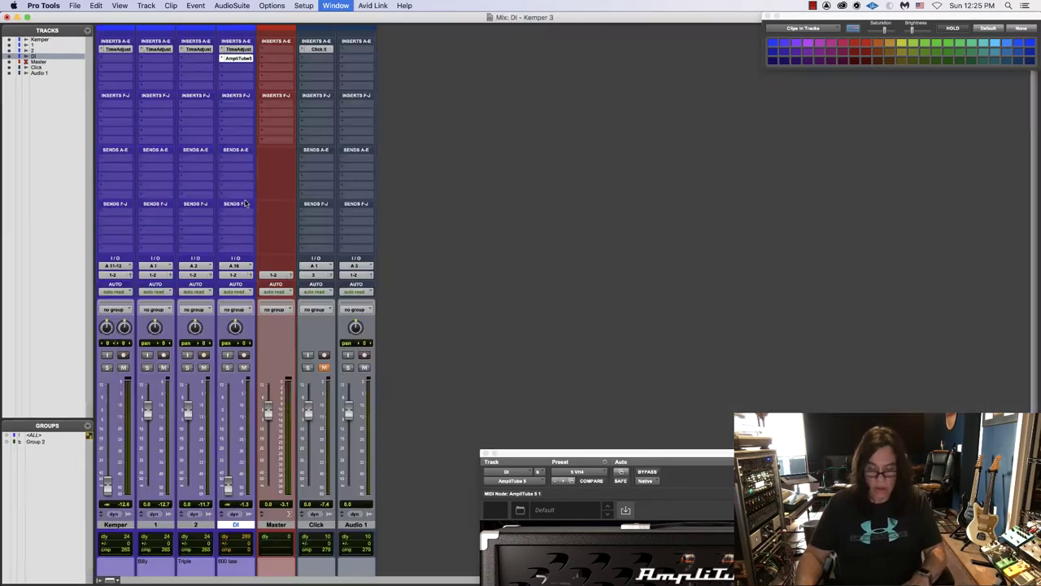
click(237, 49)
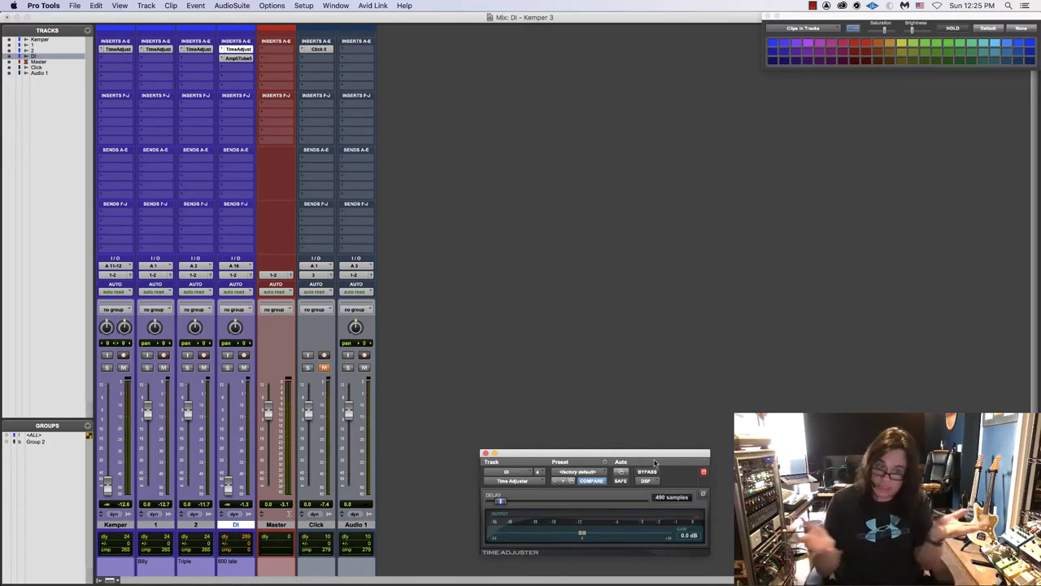
key(super+equal)
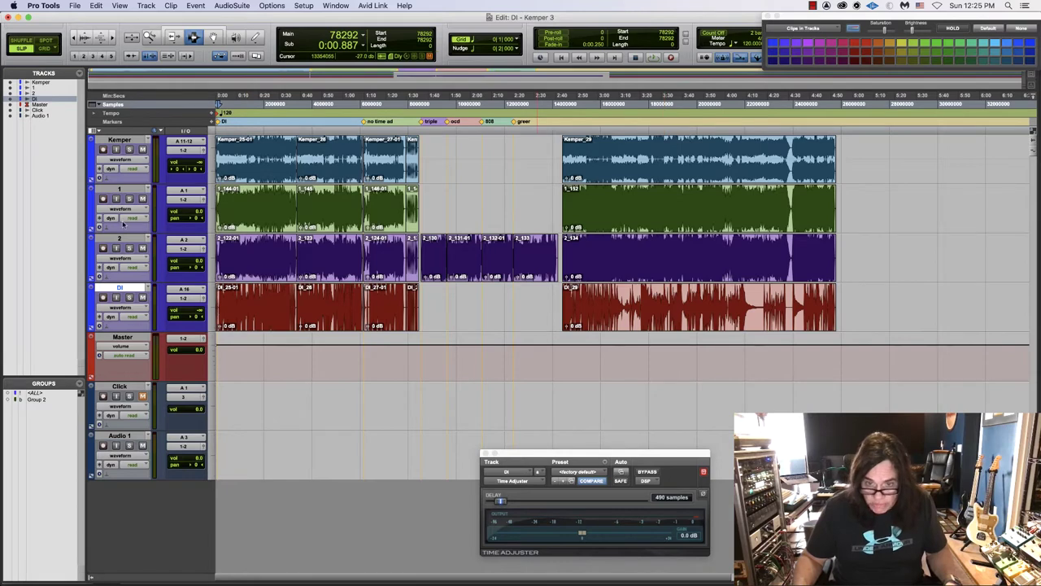
key(super+equal)
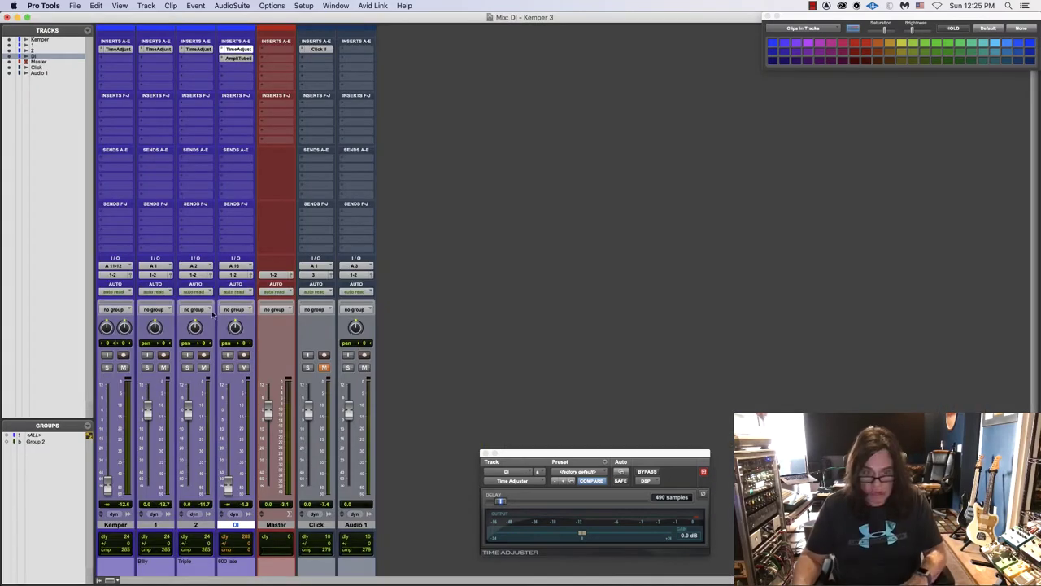
- Change the DI track's comment to "490 late"
click(244, 566)
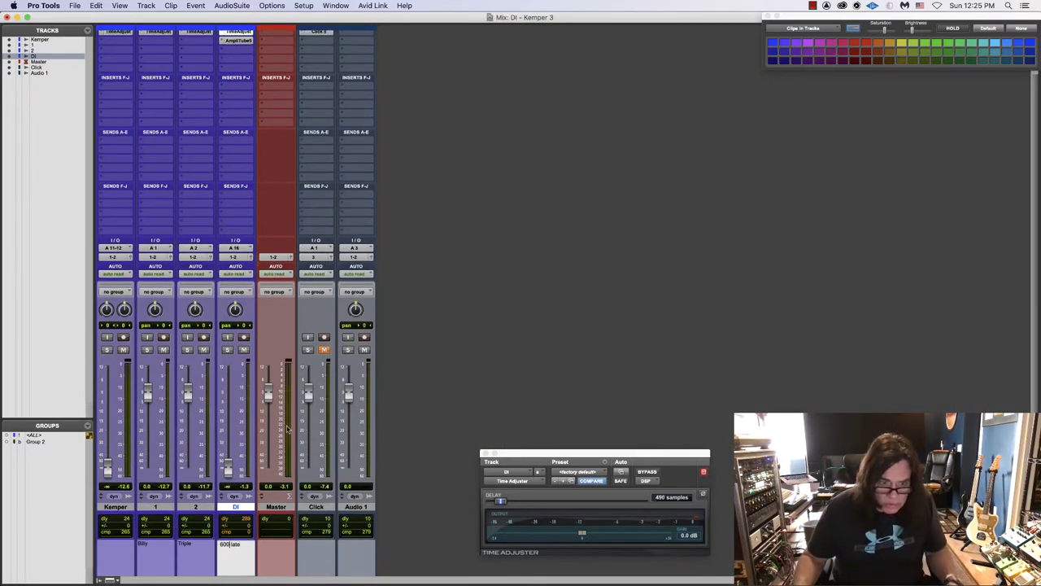
key(BackSpace)
key(BackSpace)
key(BackSpace)
key(BackSpace)
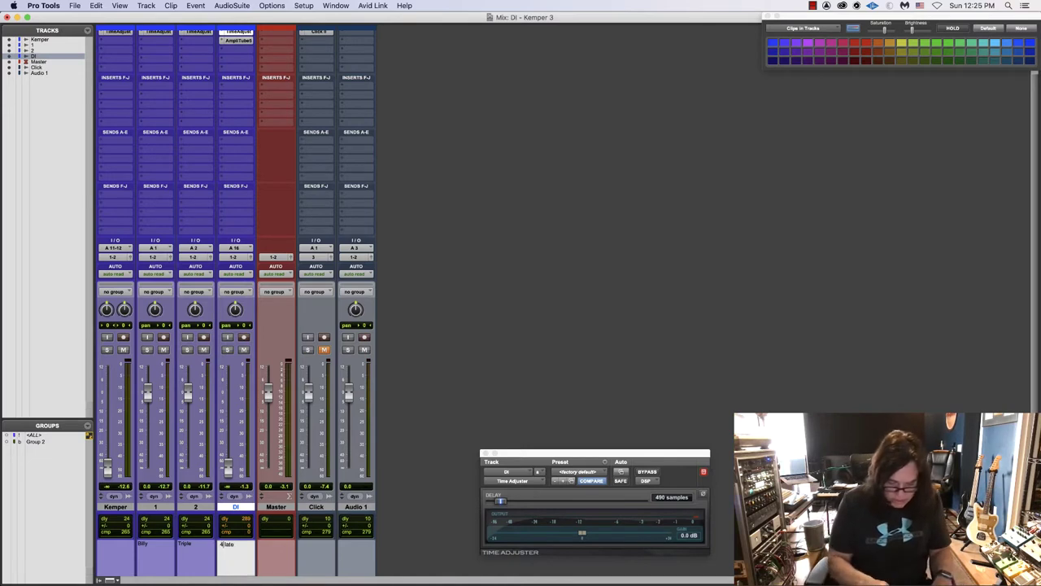
text(490)
key(Return)
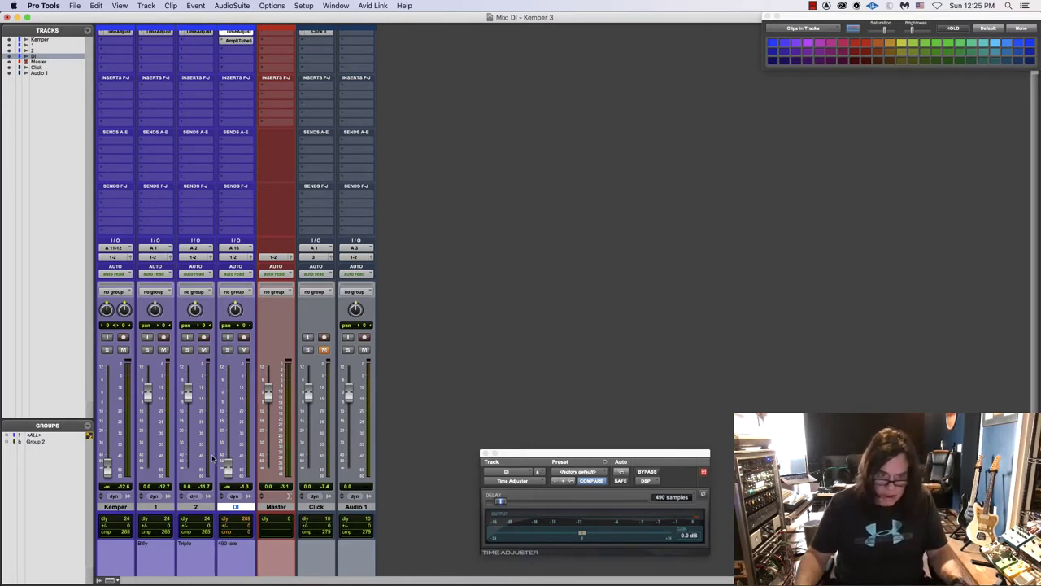
- Commit the DI track with its inserts rendered, setting the source track to Make Inactive
right_click(235, 508)
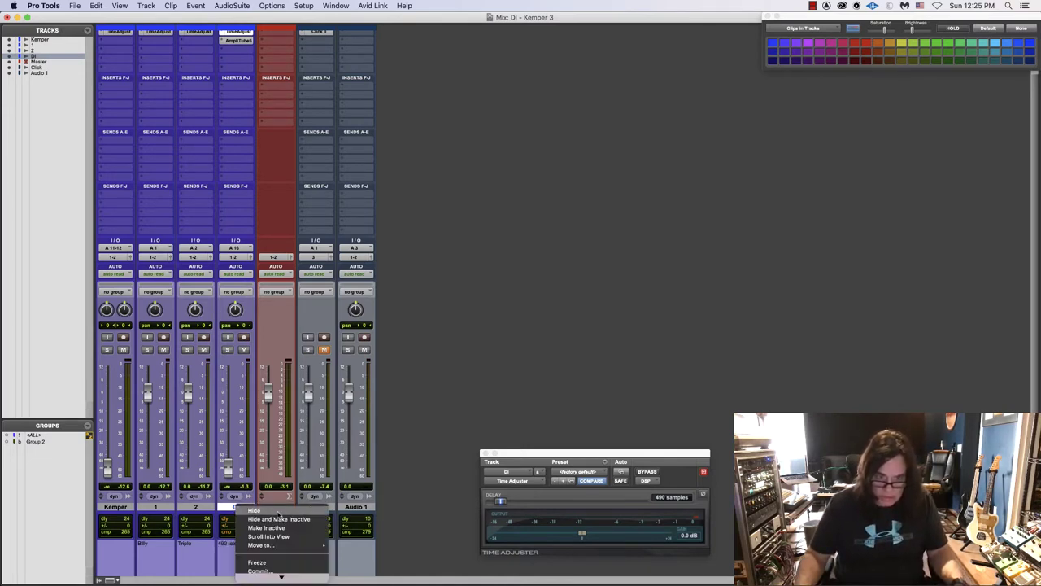
scroll(281, 512, down, 3)
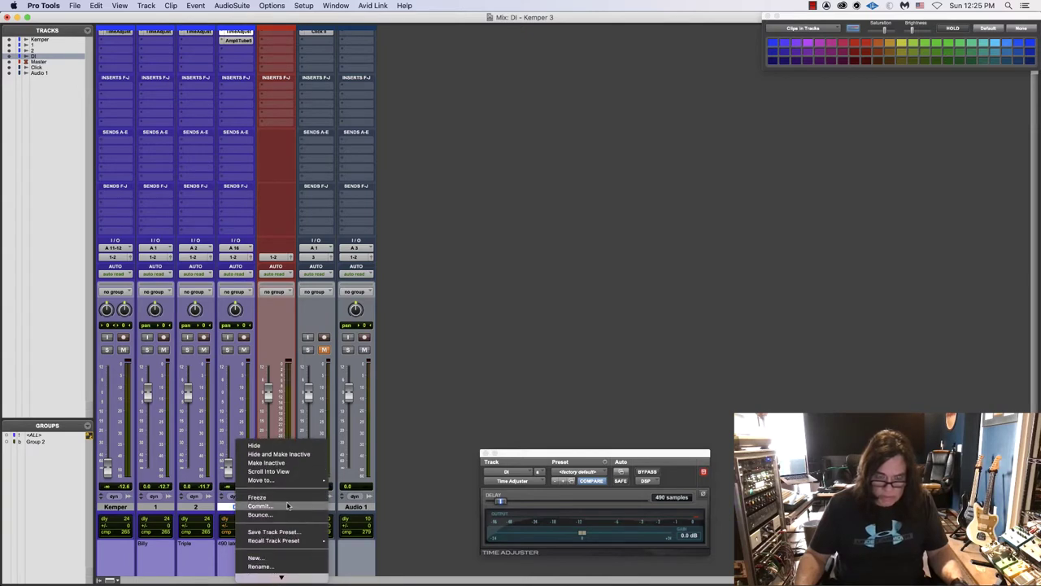
click(259, 506)
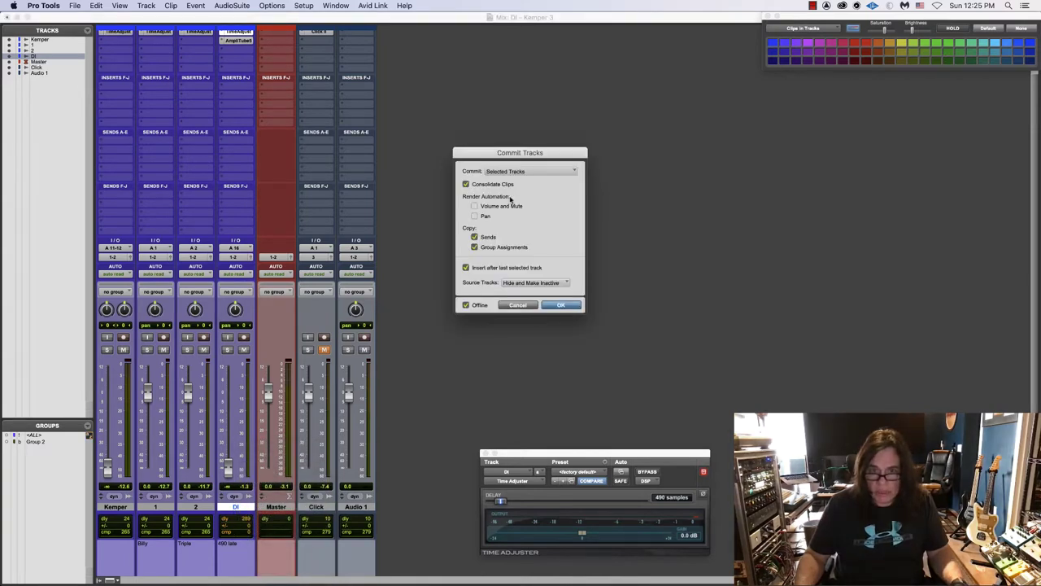
click(516, 283)
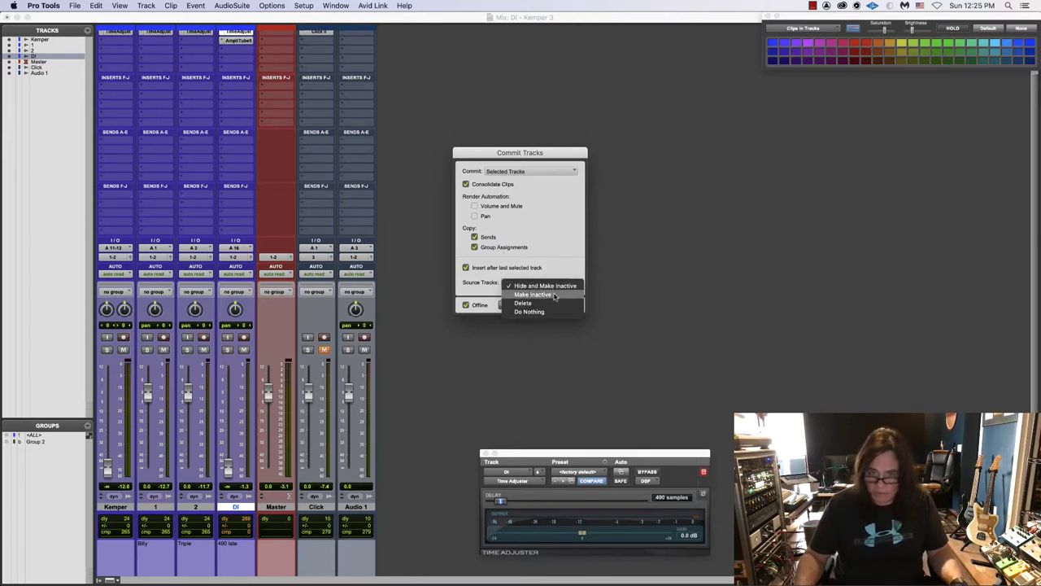
click(555, 295)
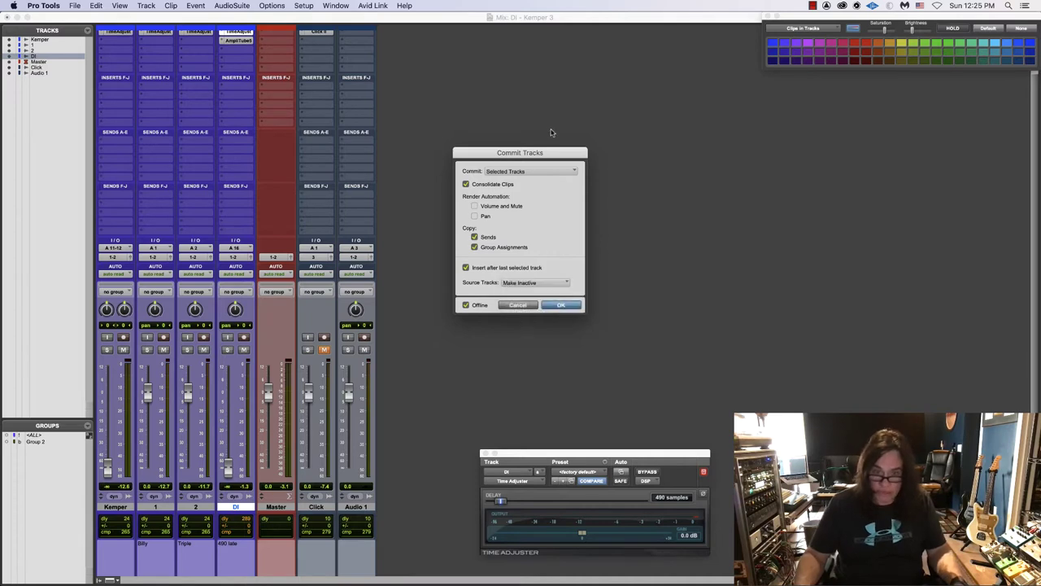
key(Return)
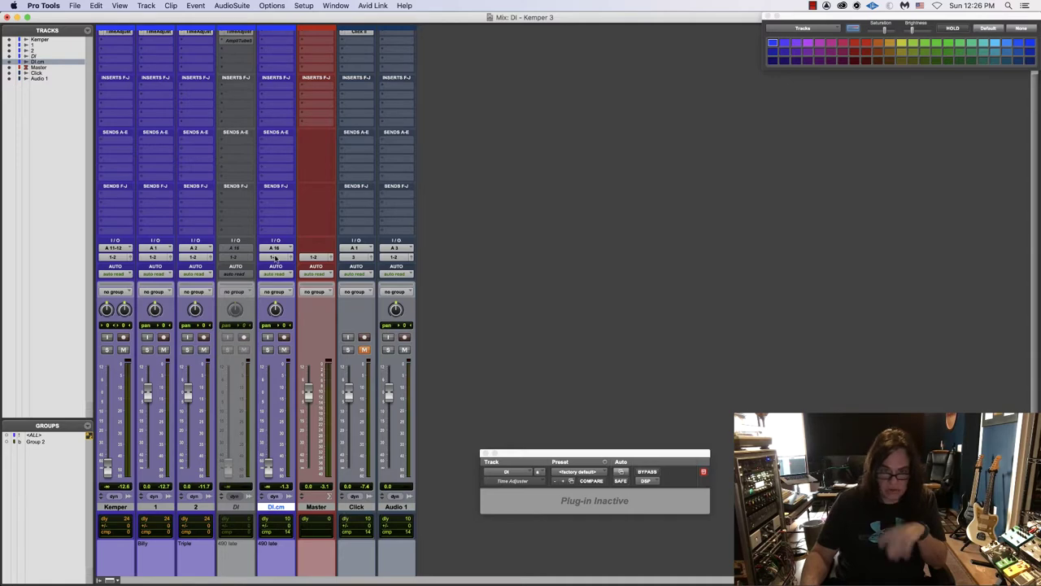
- Compare the second transient of the committed DI.cm track with the DI, Kemper, 1 and 2 waveforms
key(super+equal)
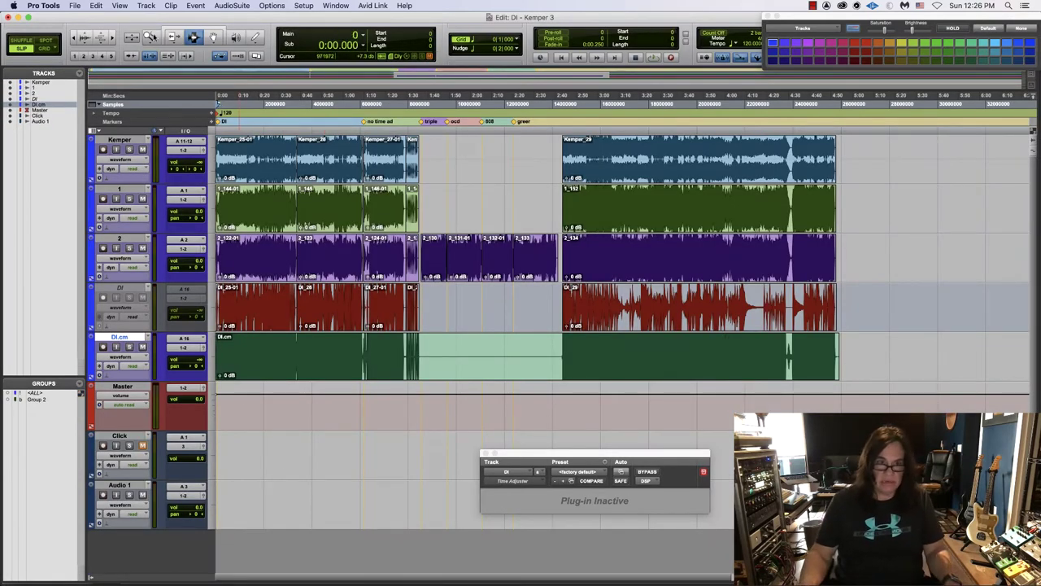
double_click(148, 36)
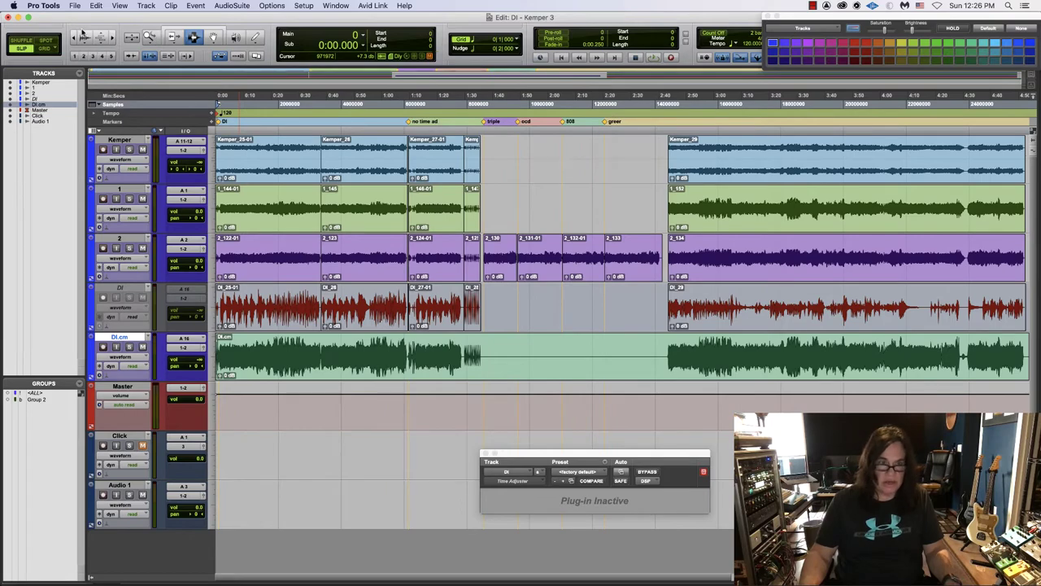
click(84, 33)
key(super+bracketright)
key(super+bracketright)
key(super+bracketright)
key(super+bracketright)
key(super+bracketright)
key(super+bracketright)
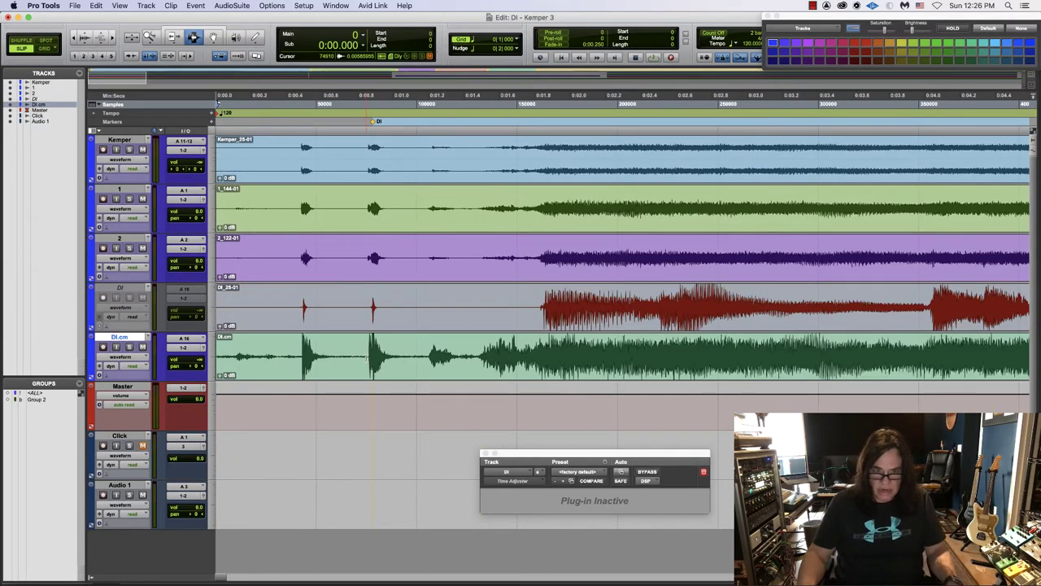
click(369, 358)
key(super+bracketright)
key(super+bracketright)
key(super+bracketright)
key(super+bracketright)
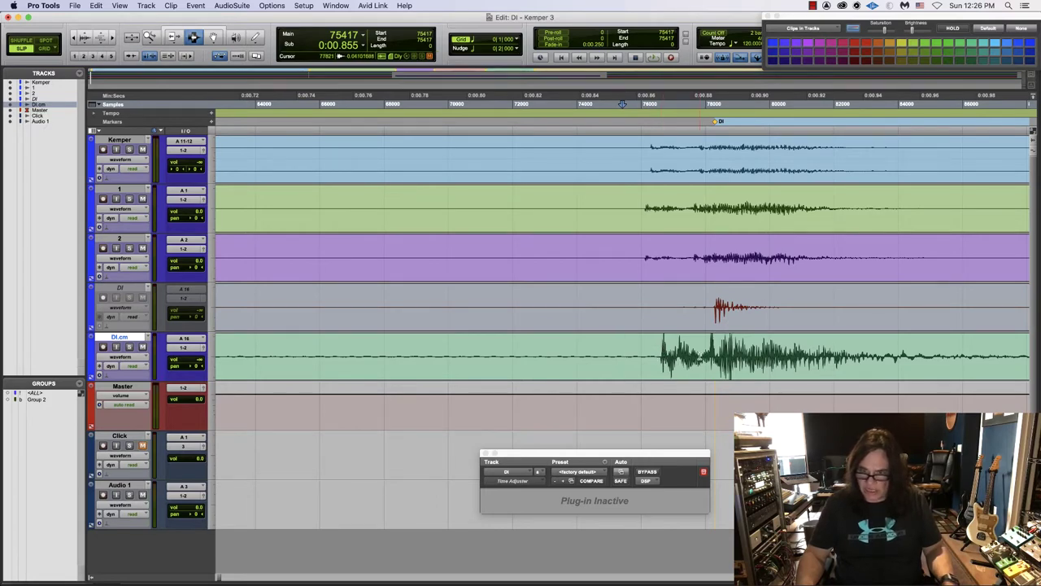
click(703, 356)
key(super+bracketright)
key(super+bracketright)
key(super+bracketright)
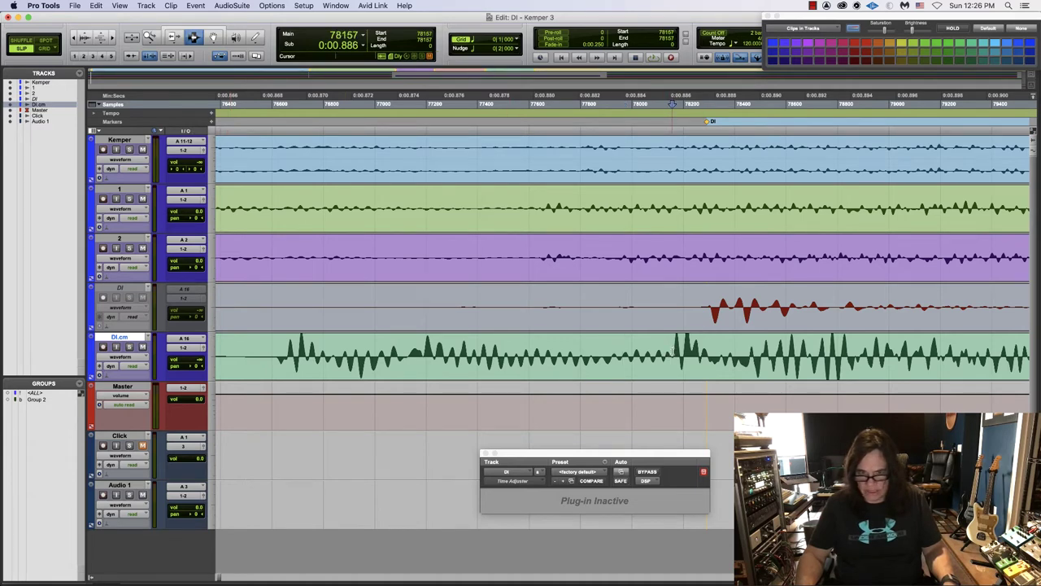
click(673, 356)
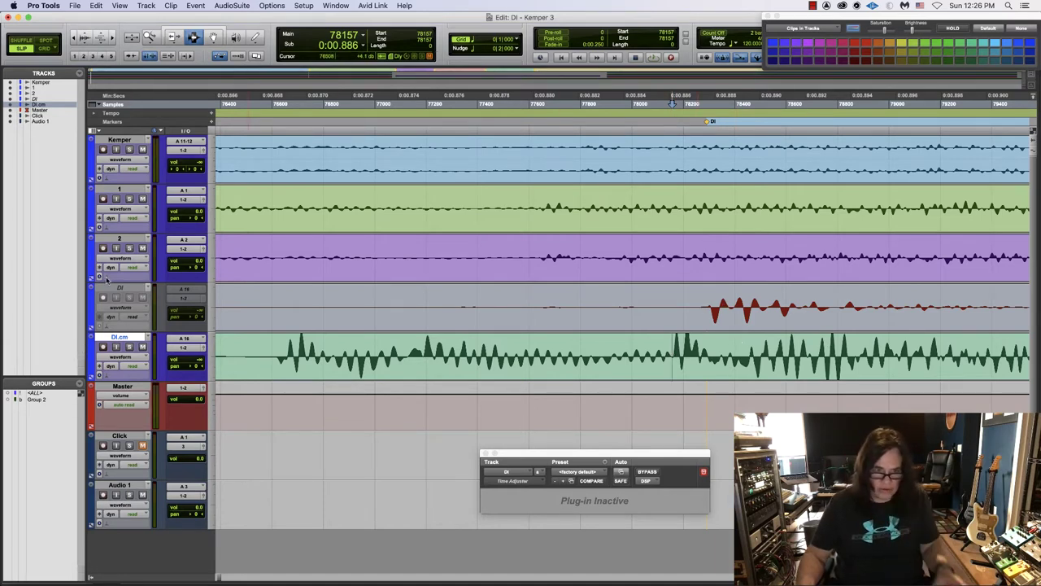
- Set the height of the DI and DI.cm tracks to large
key(p)
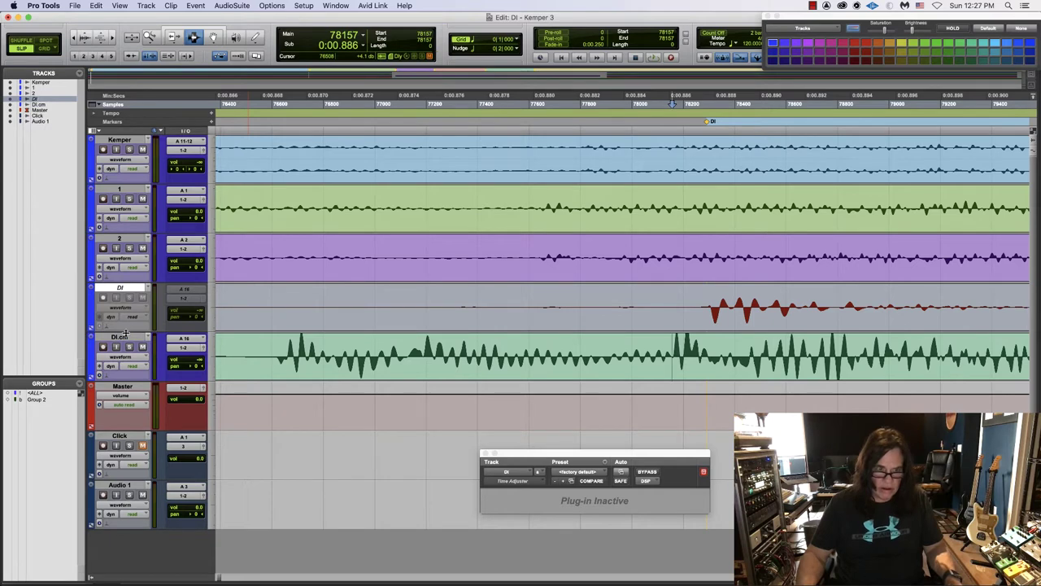
shift+click(126, 334)
click(91, 287)
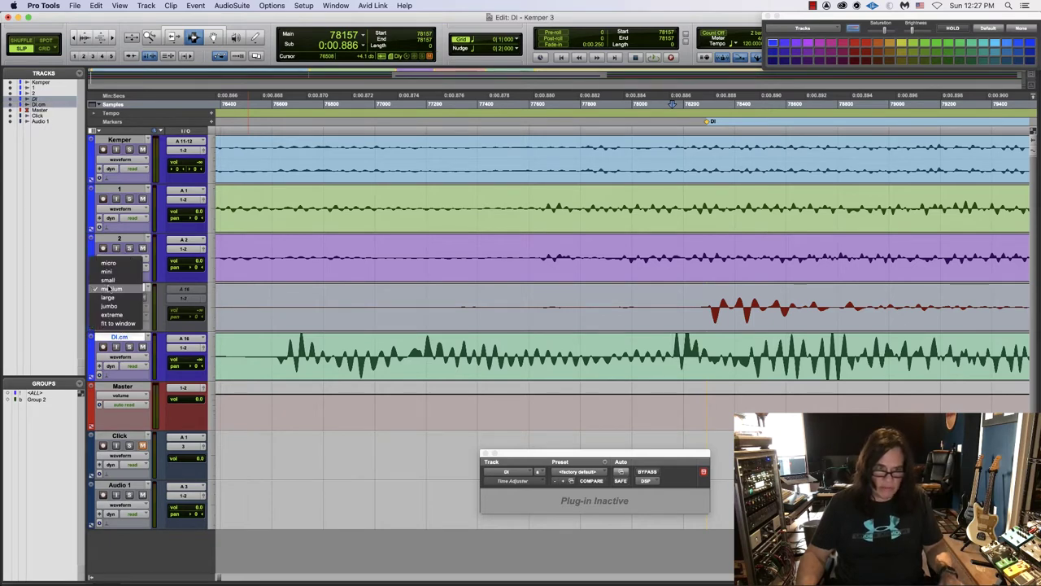
click(122, 302)
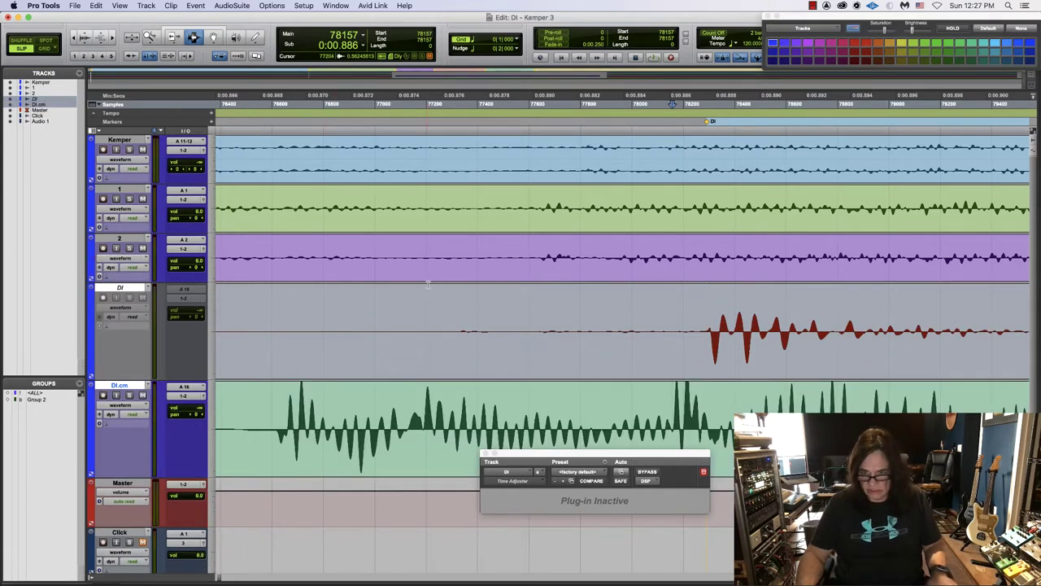
- Examine how the first DI.cm transient lines up with the DI, Kemper, 1 and 2 tracks
key(super+bracketleft)
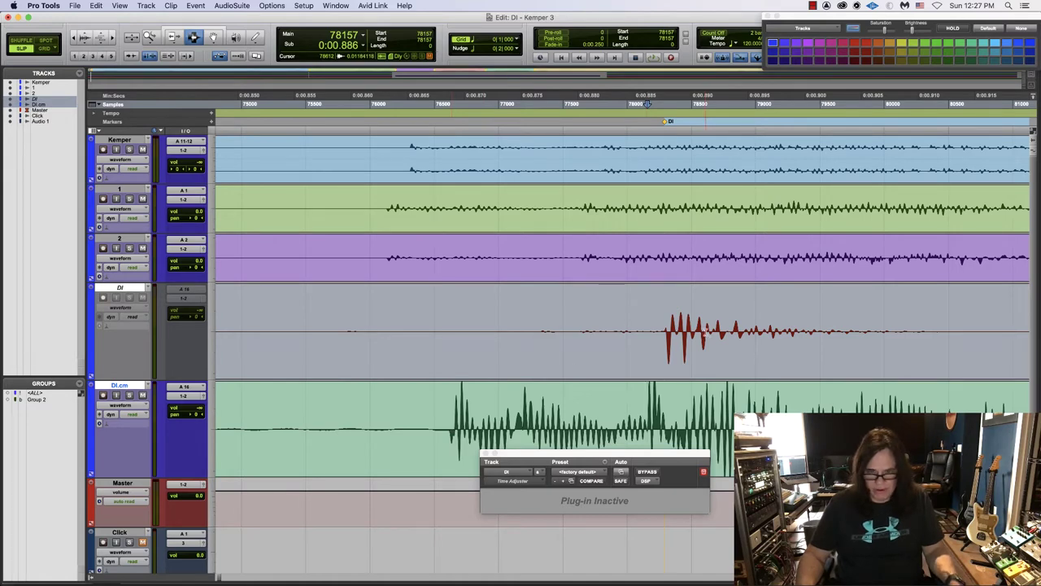
key(super+bracketleft)
key(super+bracketleft)
key(super+bracketleft)
key(super+bracketleft)
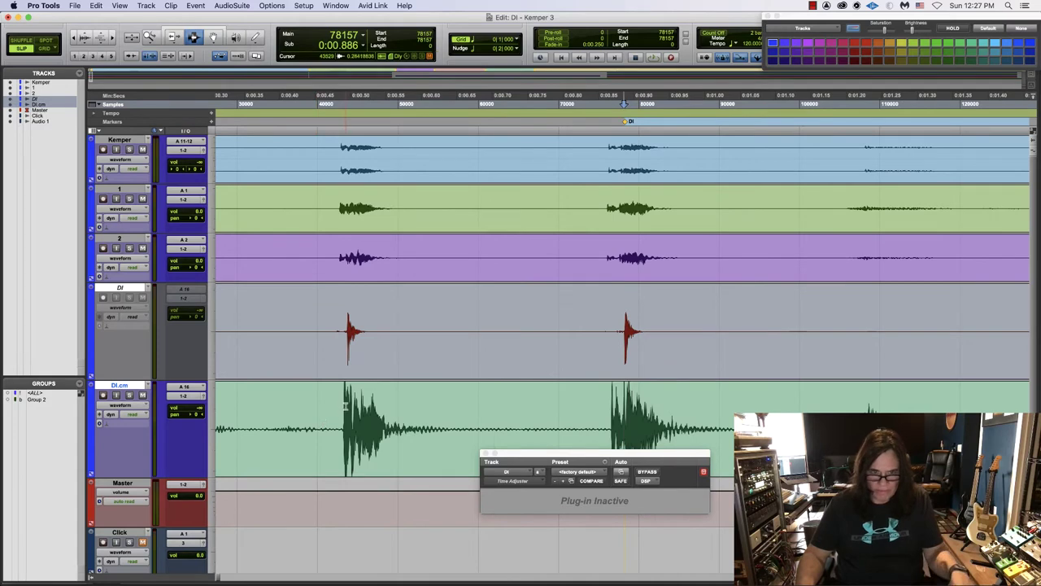
click(346, 104)
key(super+bracketright)
key(super+bracketright)
key(super+bracketright)
key(super+bracketright)
key(super+bracketright)
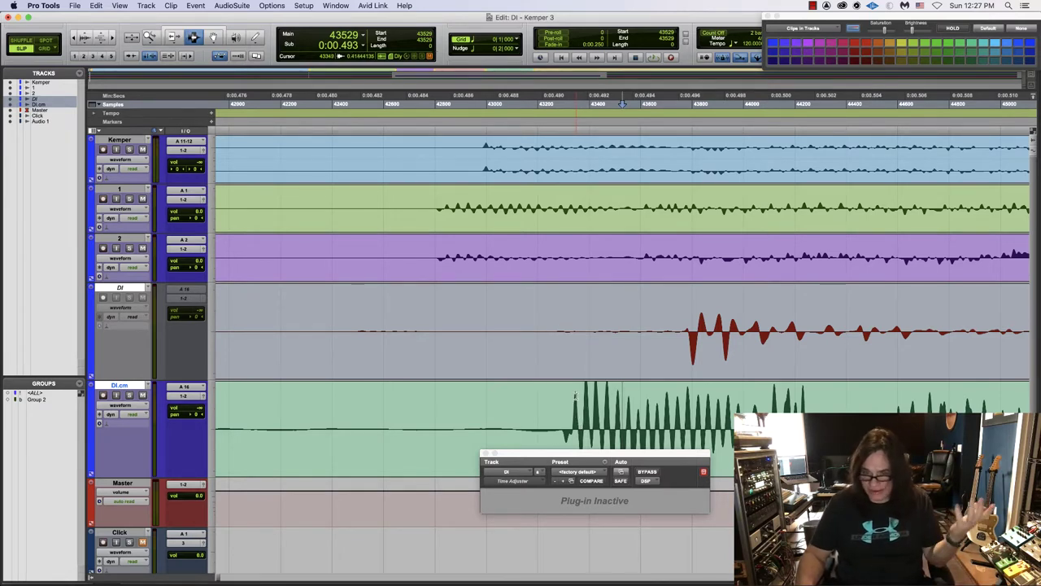
key(super+bracketleft)
key(super+bracketleft)
key(super+bracketleft)
key(super+bracketleft)
key(super+bracketleft)
key(super+bracketleft)
key(super+bracketleft)
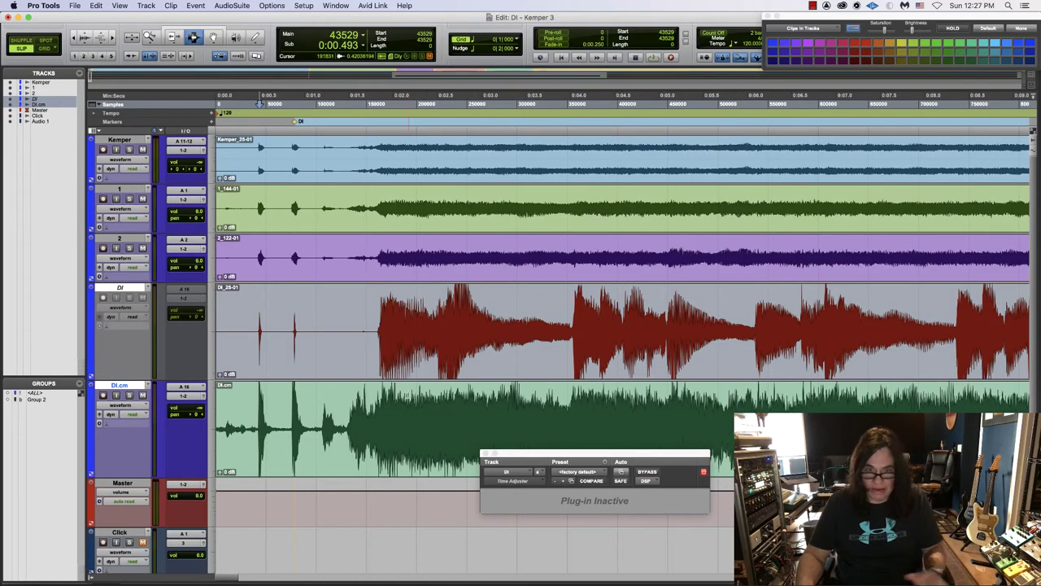
- Play the session and raise the DI.cm fader to -1.1 dB to audition the committed track
key(super+equal)
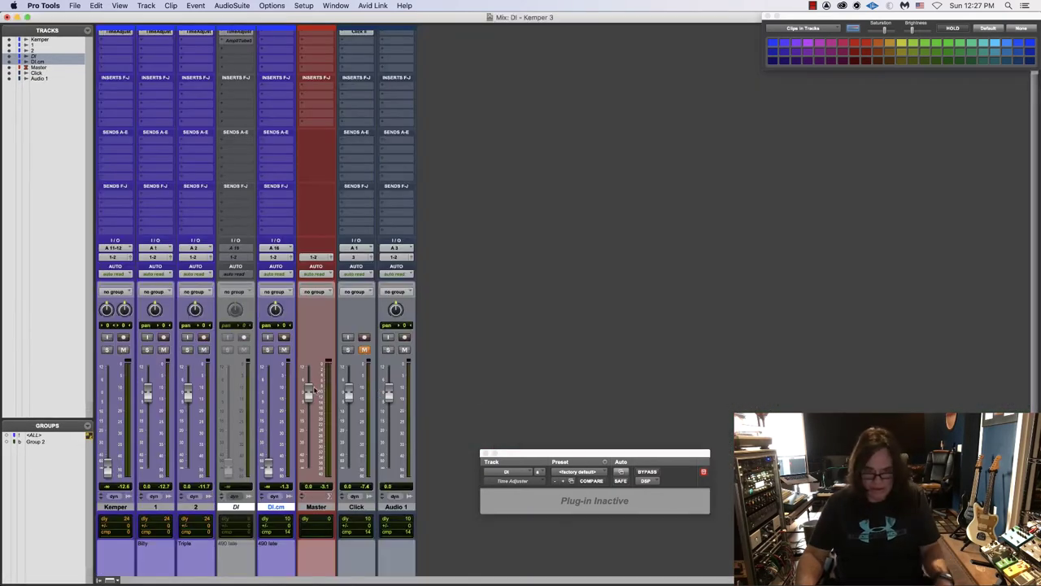
key(space)
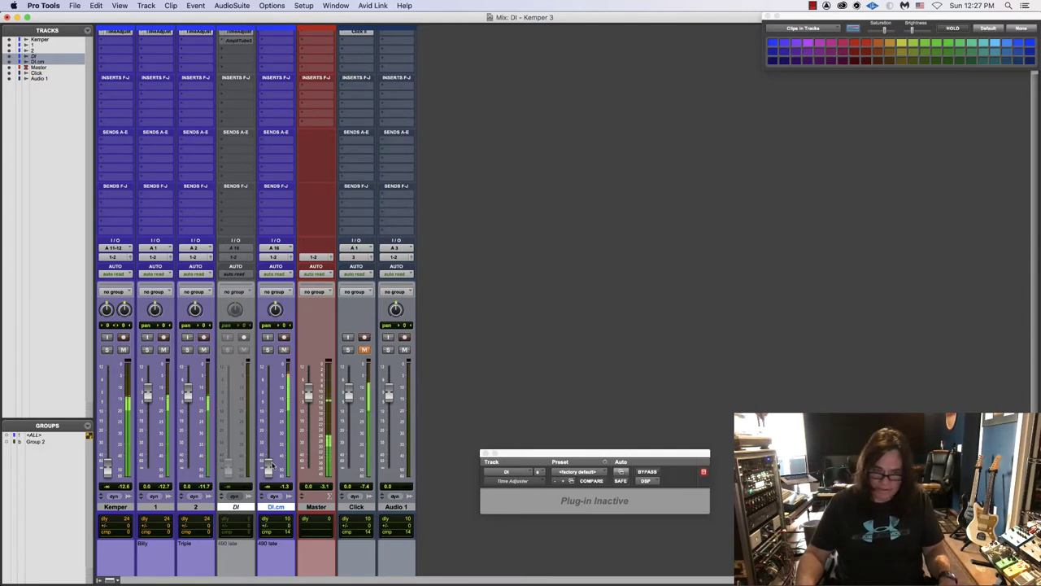
drag(269, 468, 281, 395)
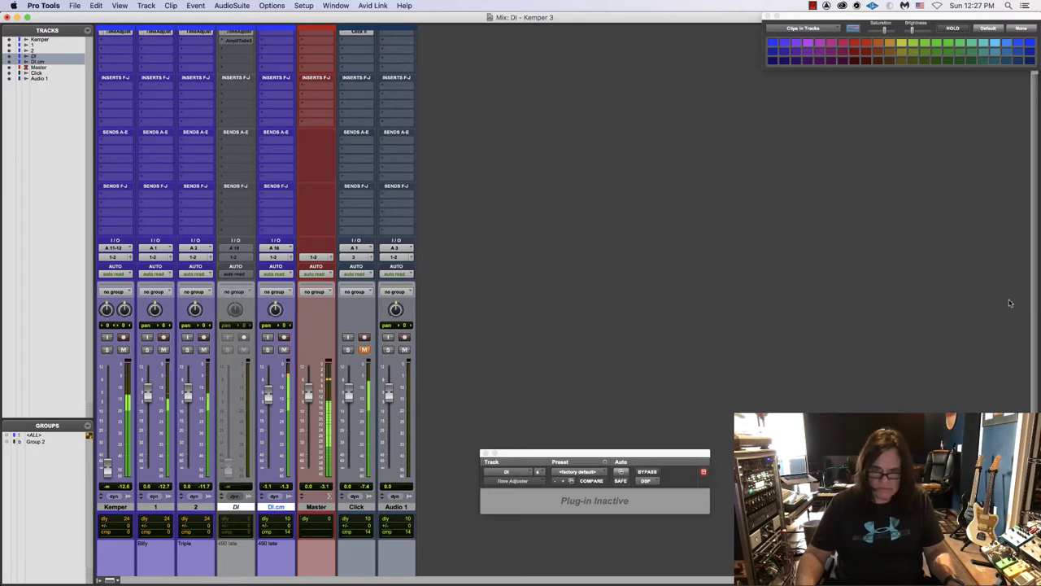
key(super+equal)
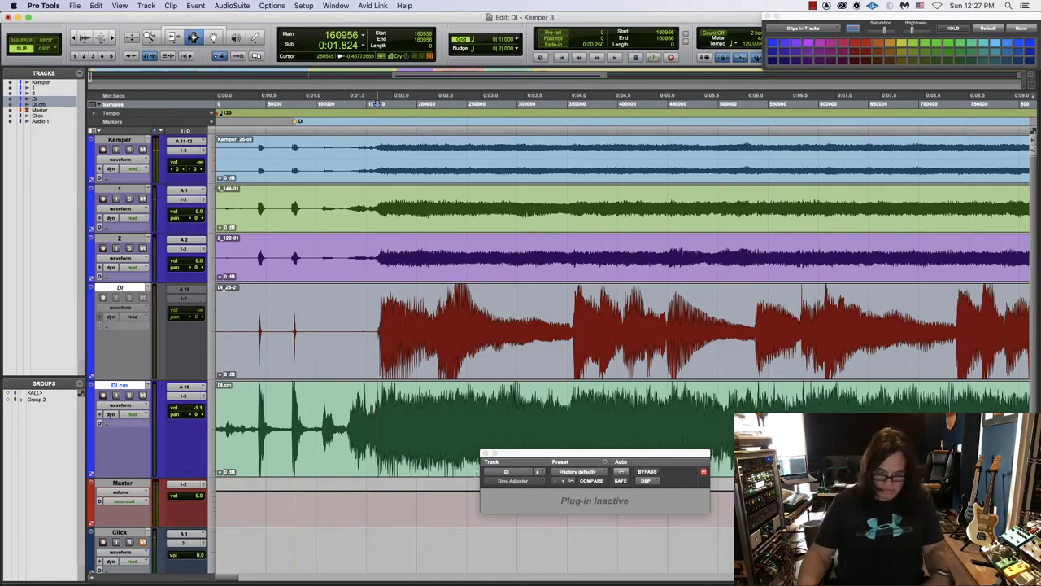
key(super+equal)
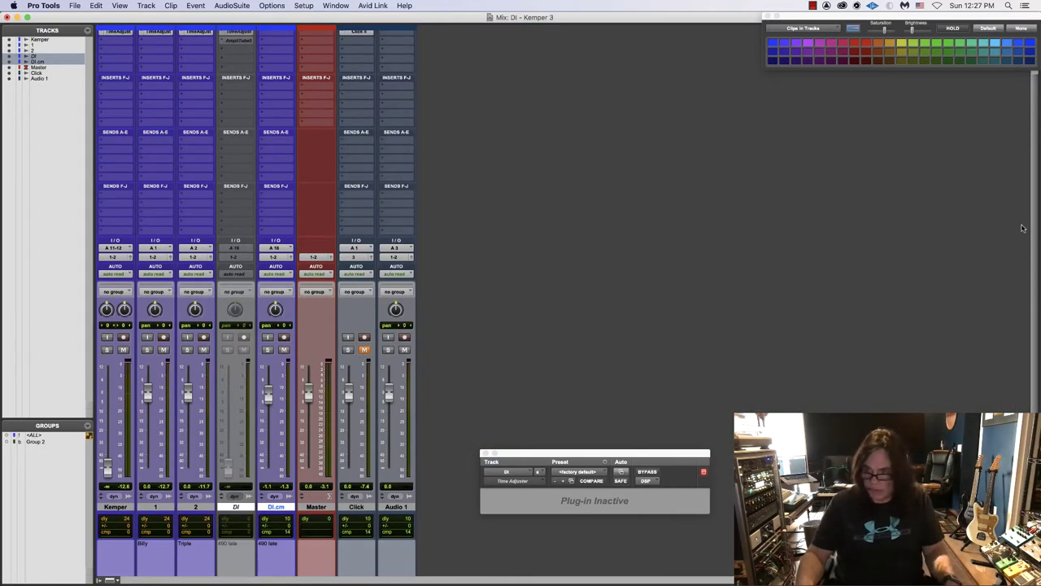
- Make the DI track active again and bring the DI and DI.cm faders to 0.0 dB
scroll(1031, 224, up, 2)
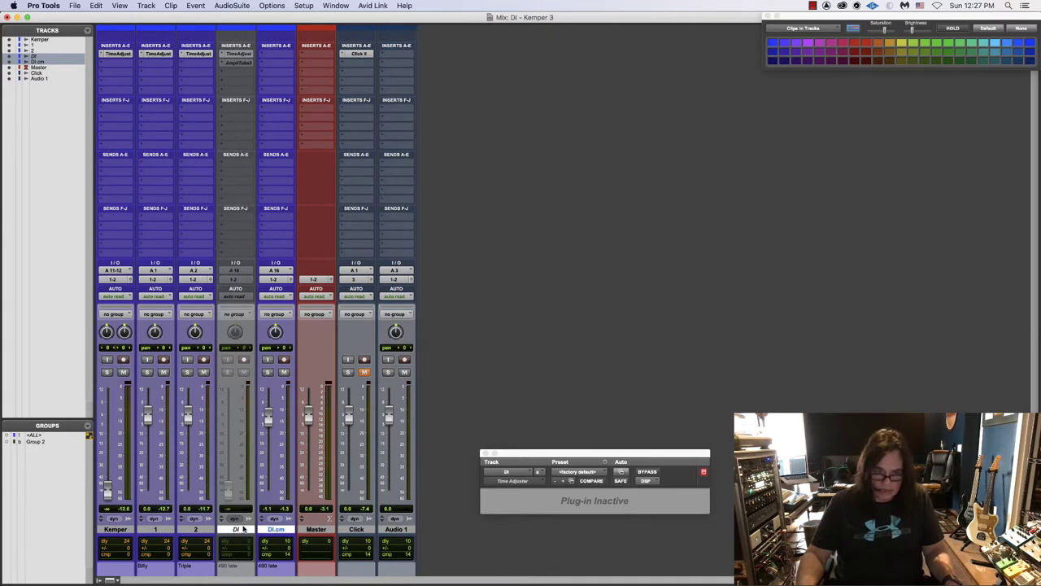
right_click(242, 529)
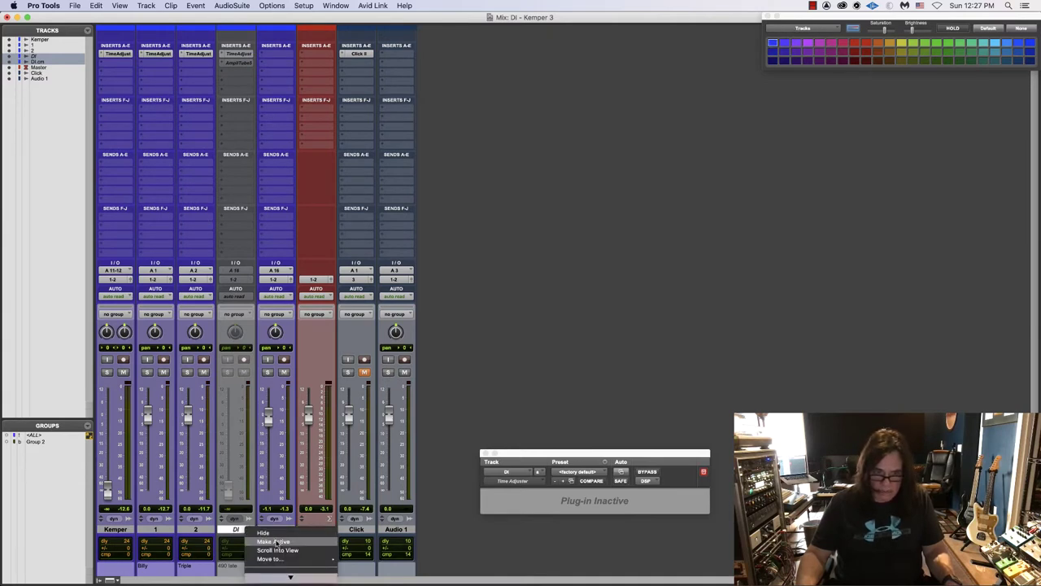
click(277, 550)
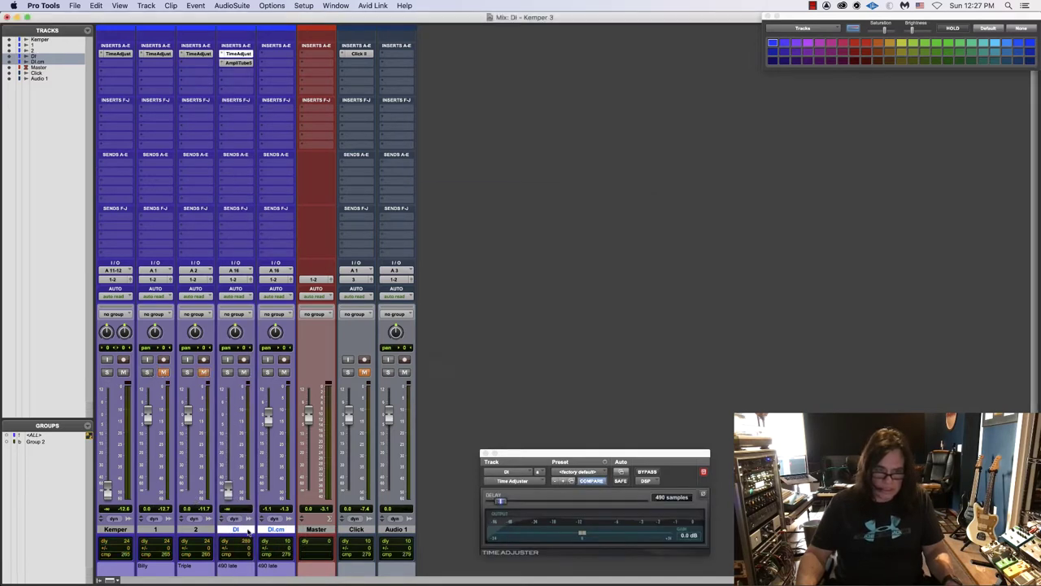
alt+click(229, 489)
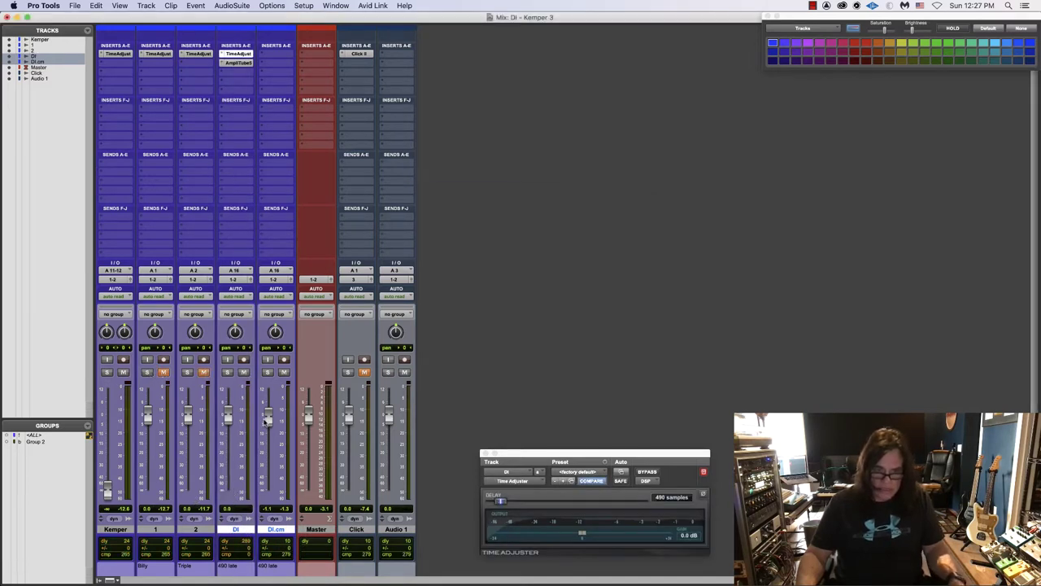
drag(265, 419, 257, 576)
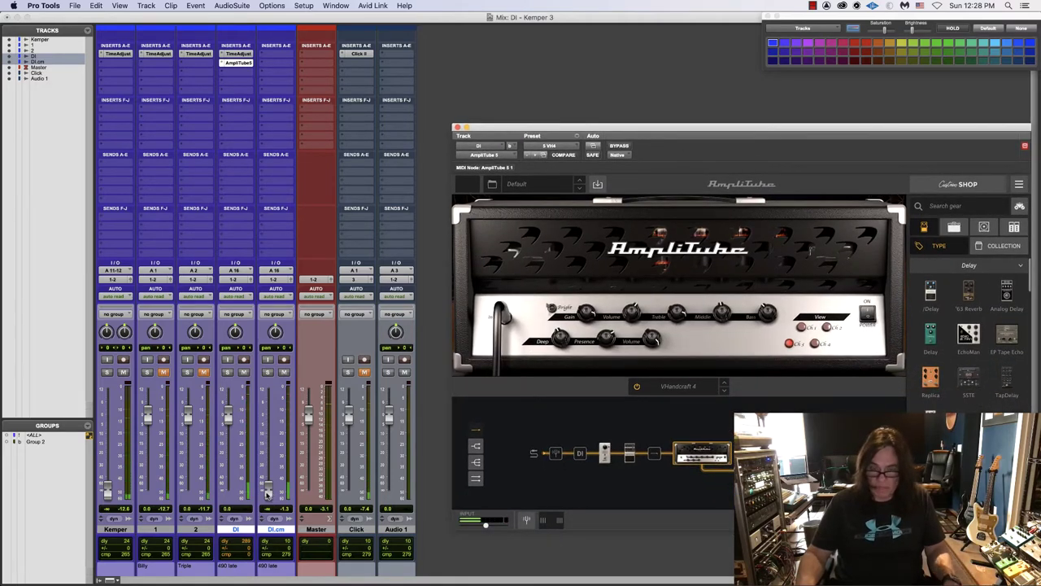
drag(267, 493, 268, 424)
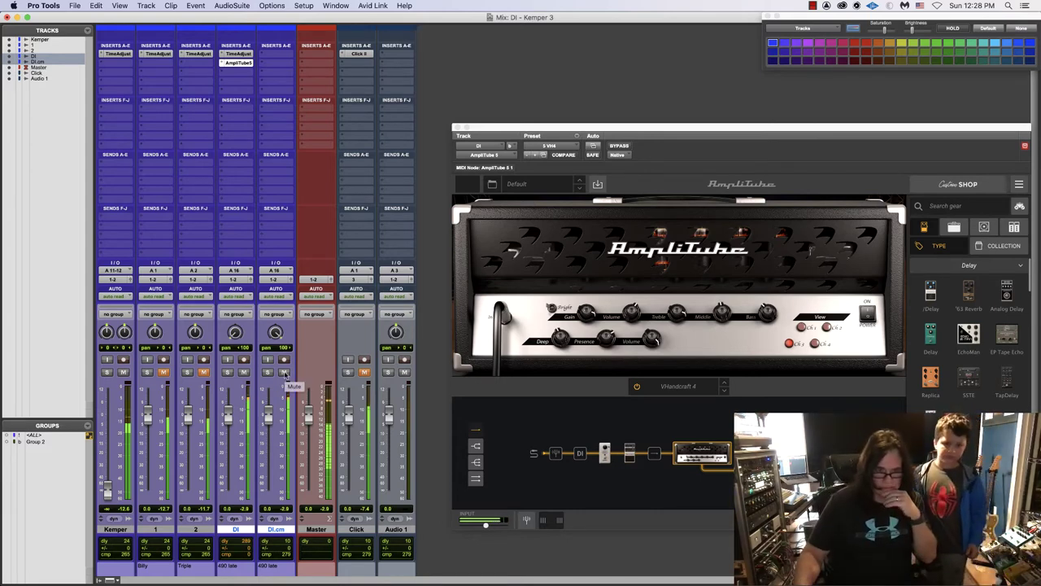
- Toggle the mutes on the DI.cm and DI tracks during playback to compare their sound
click(284, 372)
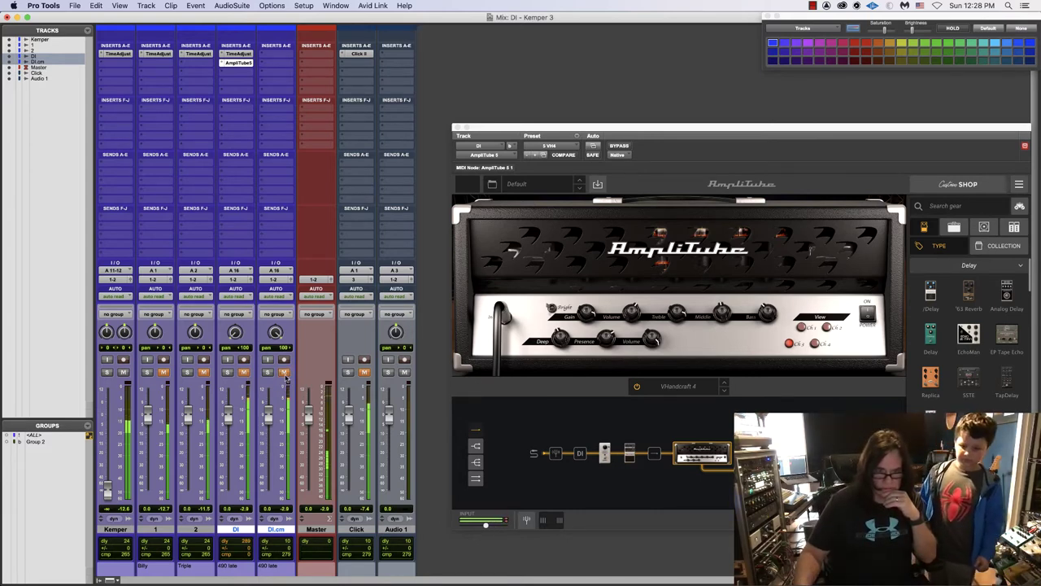
click(284, 372)
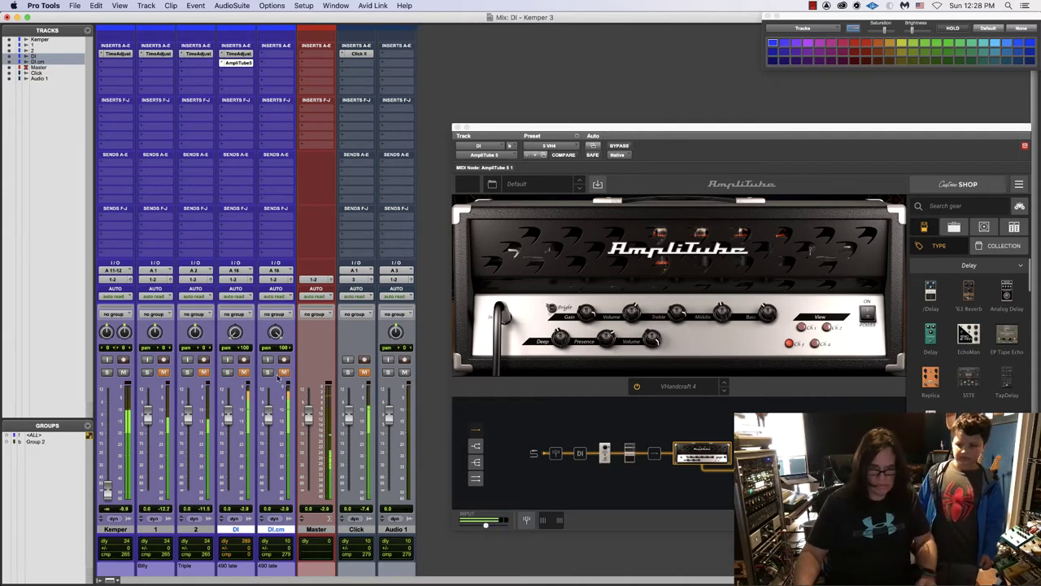
click(243, 372)
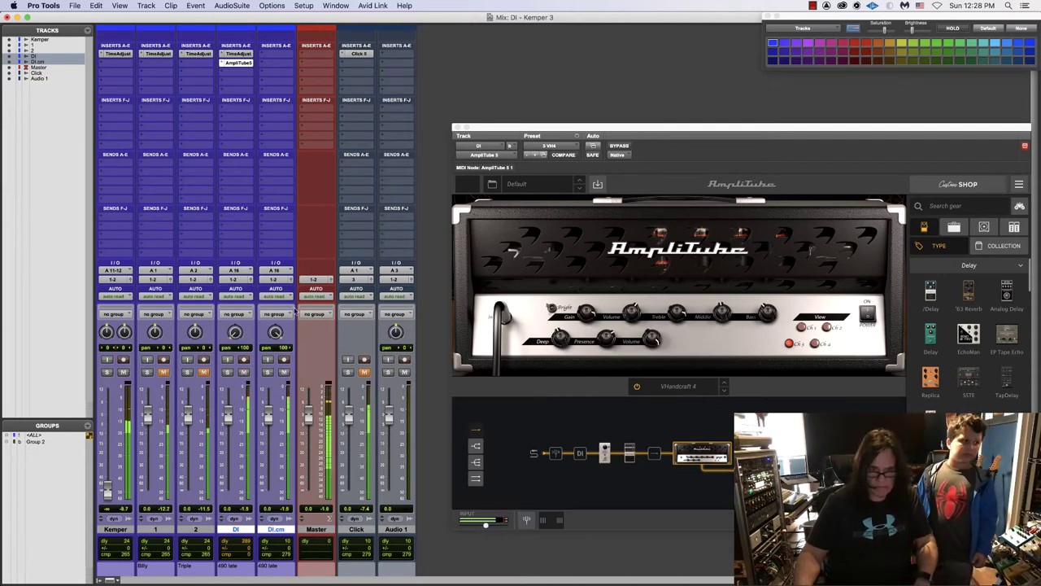
- Show the Edit window and play the session from its start
key(super+equal)
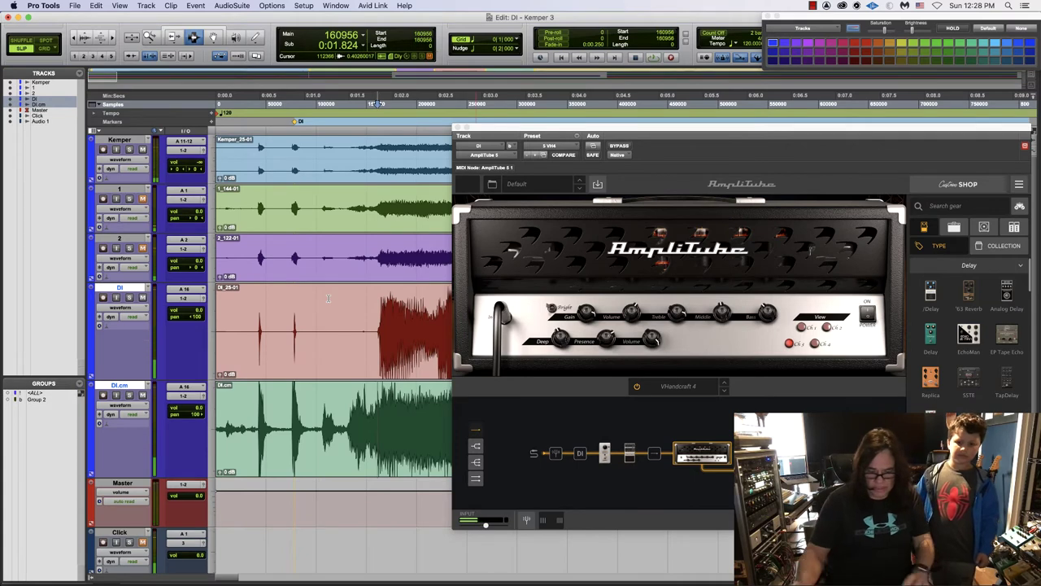
key(super+bracketright)
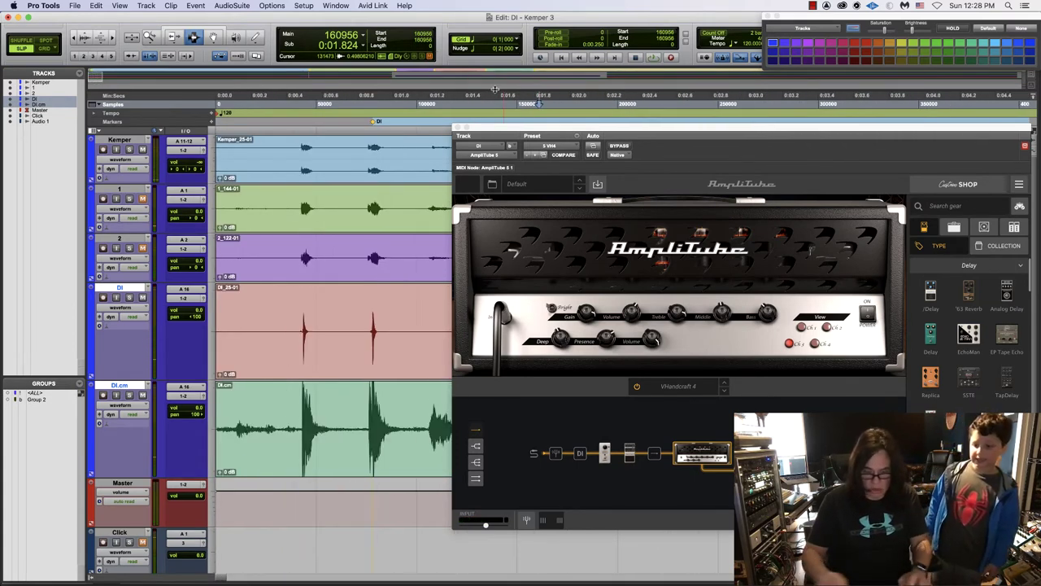
key(Return)
key(space)
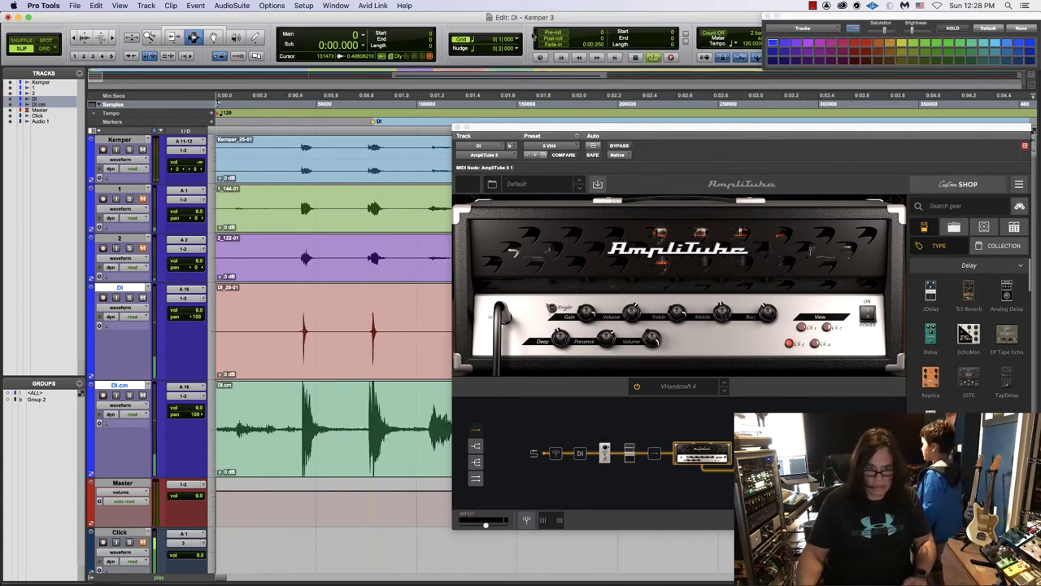
key(space)
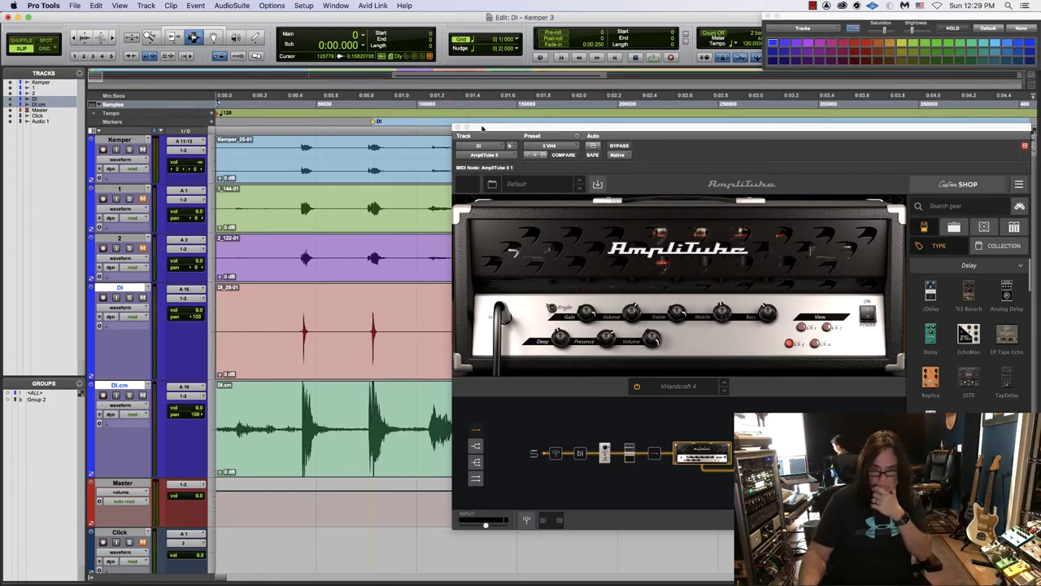
- Move the AmpliTube window down clear of the track waveforms and play from just after the second DI hit
drag(482, 128, 482, 499)
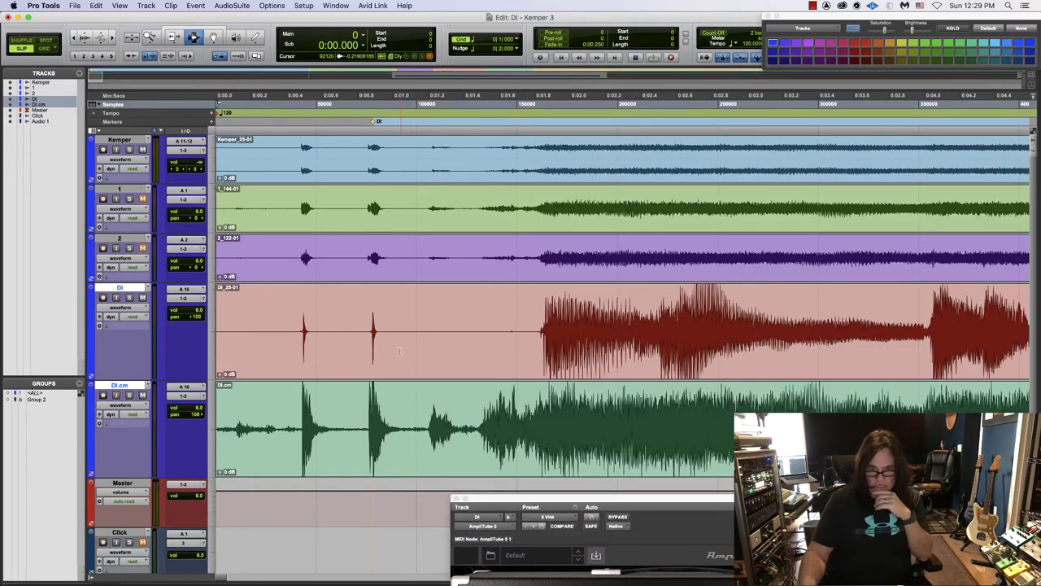
click(398, 350)
key(space)
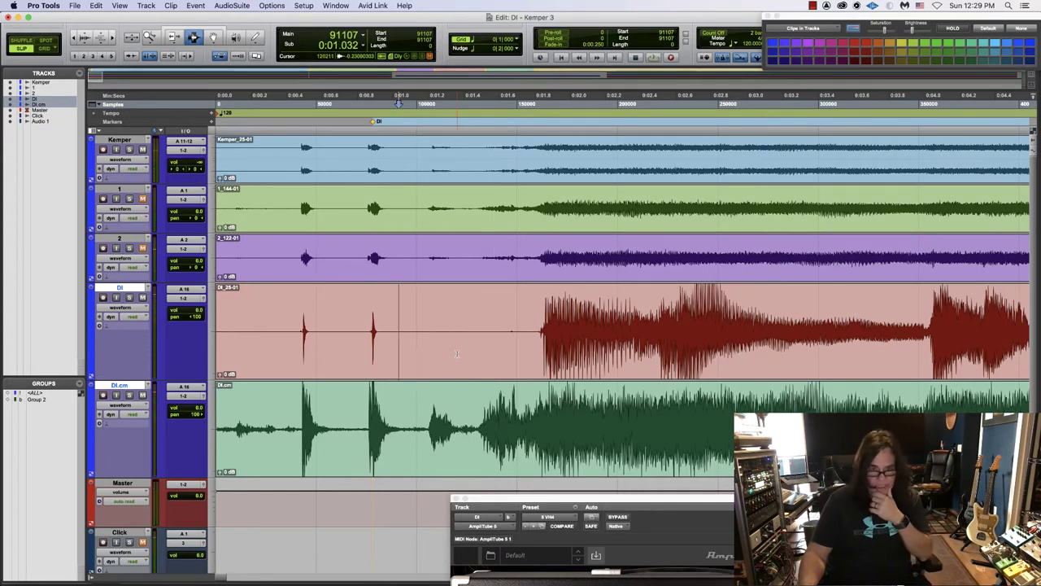
- Delete the committed DI.cm track from the session
click(109, 388)
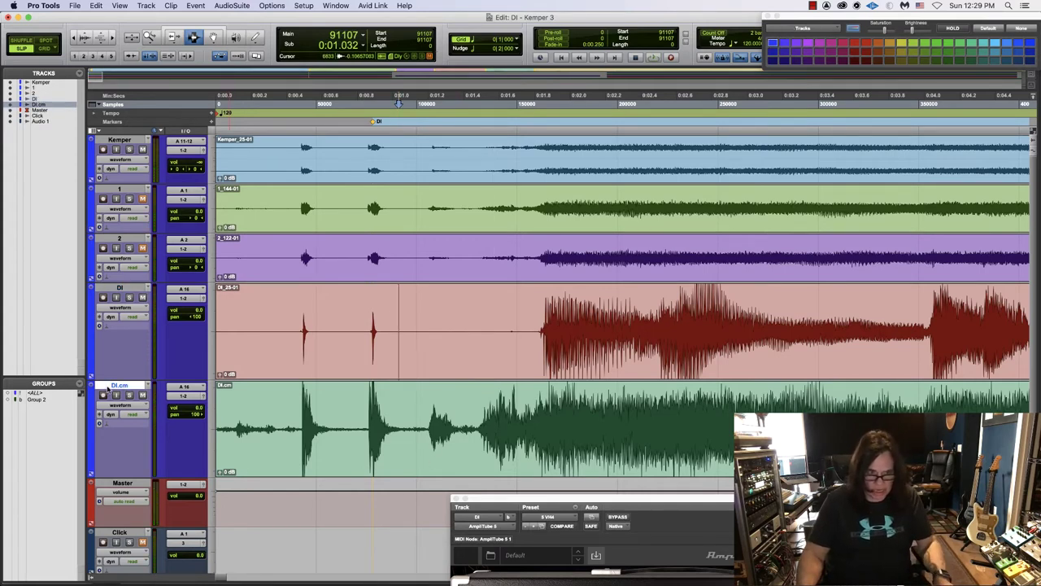
right_click(109, 388)
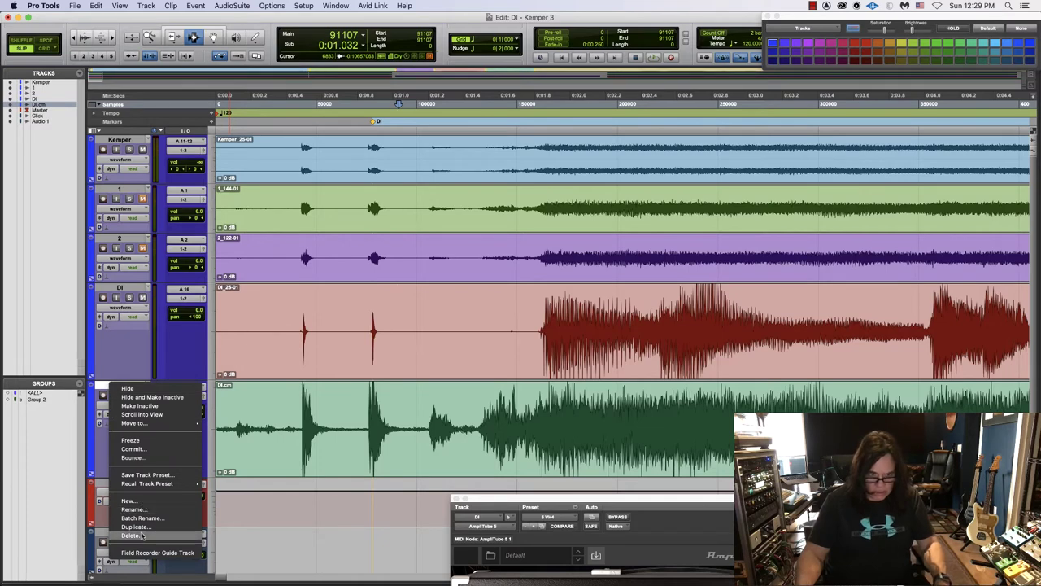
click(141, 535)
key(Return)
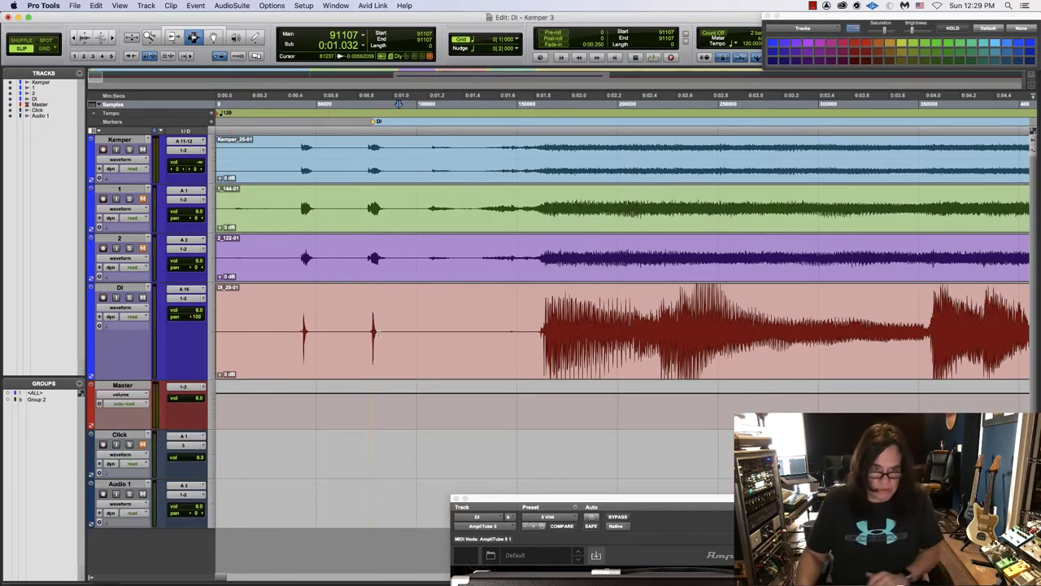
- Remove all DI audio ahead of the first transient so the clip starts right at that hit
click(303, 330)
key(super+bracketright)
key(super+bracketright)
key(super+bracketright)
key(super+bracketright)
key(super+bracketright)
key(super+bracketright)
key(super+bracketright)
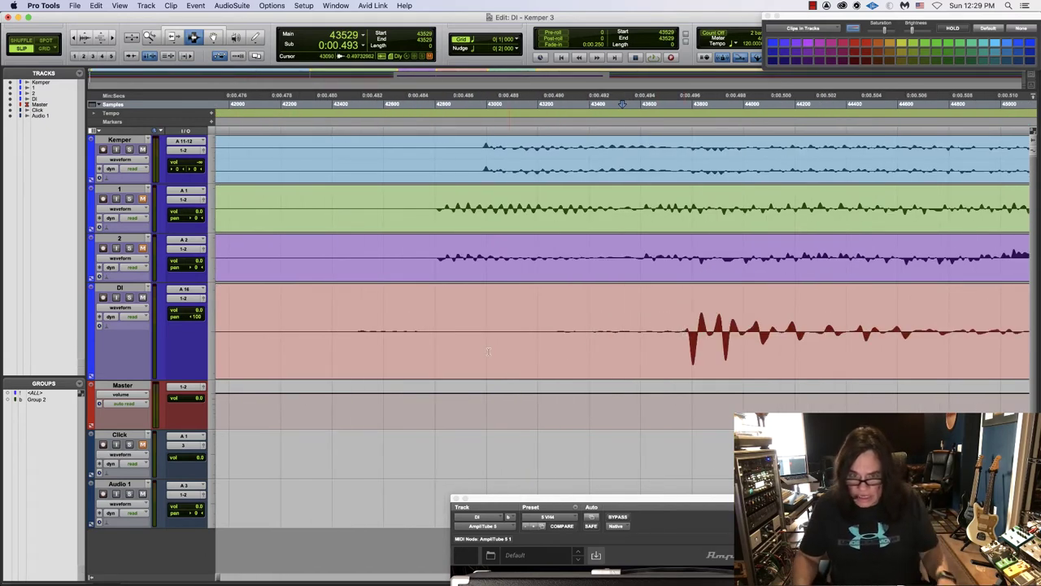
drag(349, 327, 682, 340)
key(Delete)
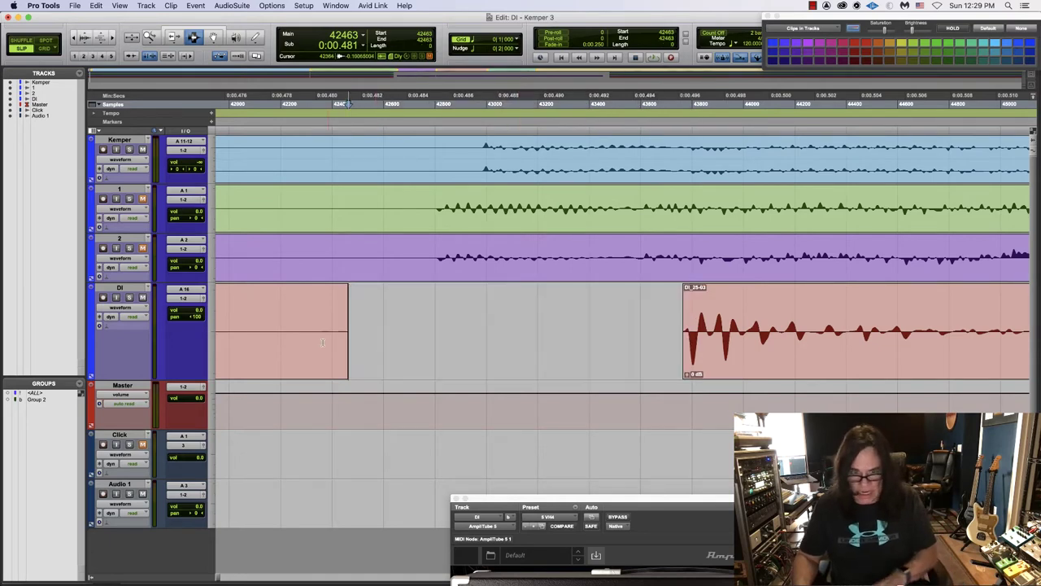
double_click(321, 343)
key(Delete)
- Clear the quiet DI audio between the first and second hits, from about sample 46946 to 76555
key(super+bracketleft)
key(super+bracketleft)
key(super+bracketleft)
key(super+bracketleft)
key(super+bracketleft)
key(super+bracketleft)
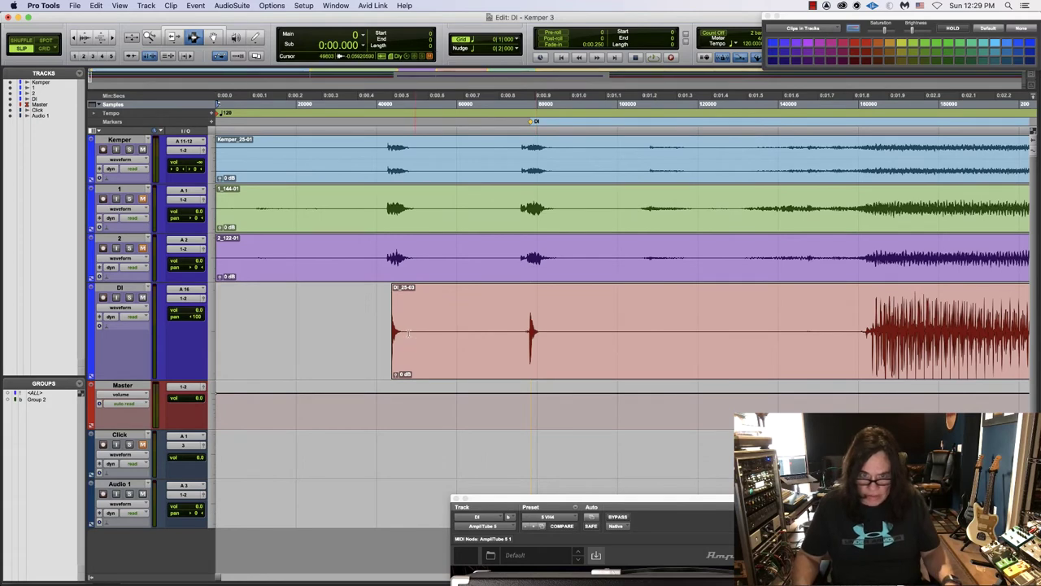
drag(404, 332, 522, 348)
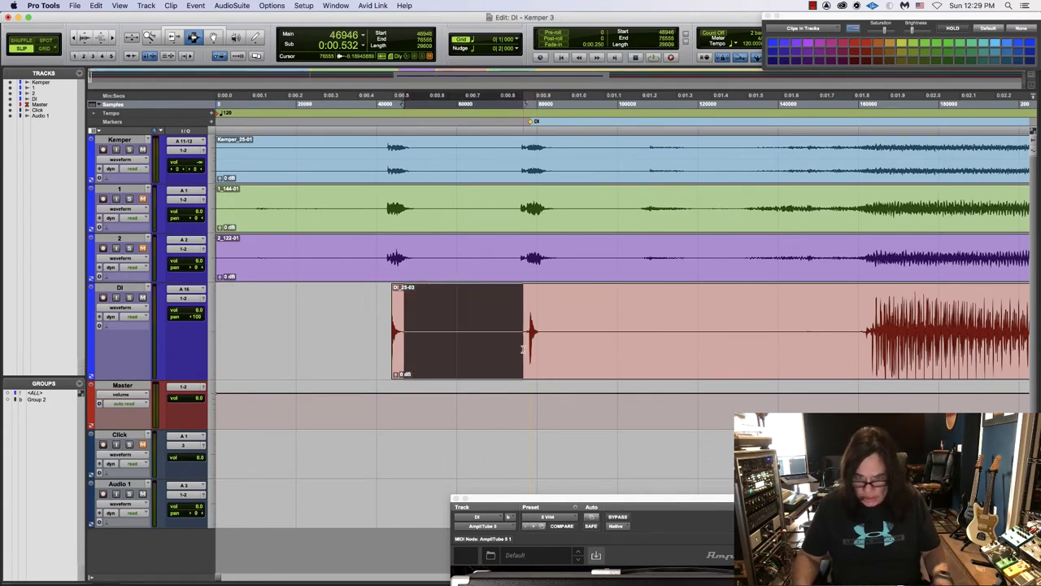
key(Delete)
- Trim the lead-in of the second DI hit up to its transient at about sample 78272
click(531, 342)
key(super+bracketright)
key(super+bracketright)
key(super+bracketright)
key(super+bracketright)
key(super+bracketright)
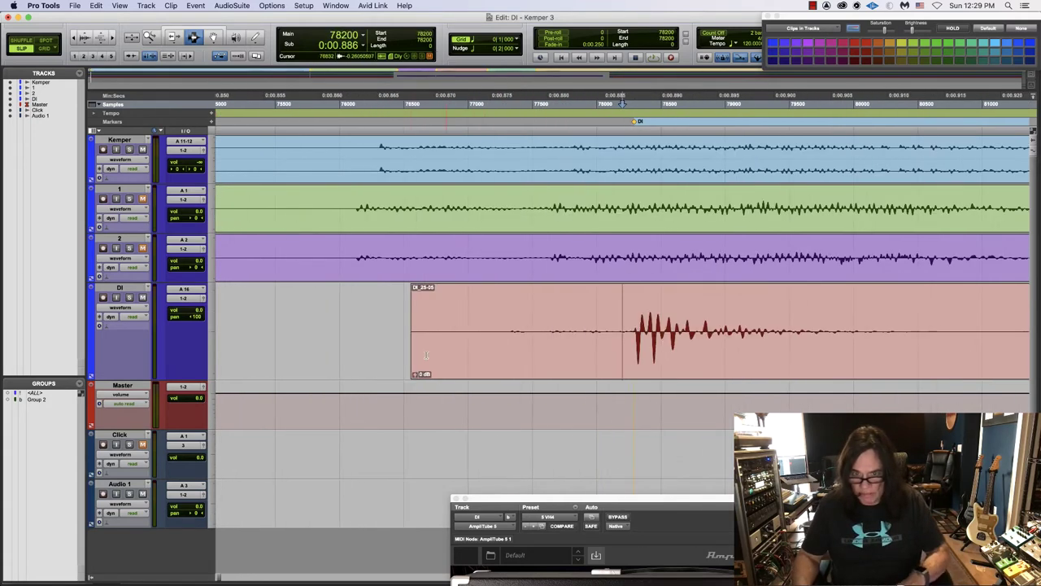
drag(373, 341, 631, 356)
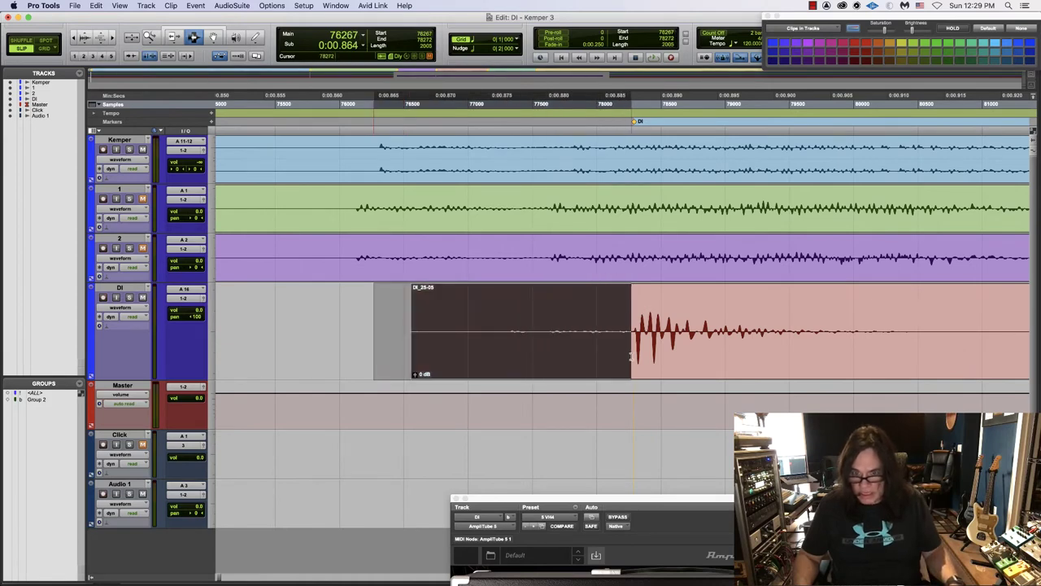
key(Delete)
- Trim the tail off the first DI hit from about sample 46250
key(super+bracketleft)
key(super+bracketleft)
key(super+bracketleft)
key(super+bracketleft)
key(super+bracketleft)
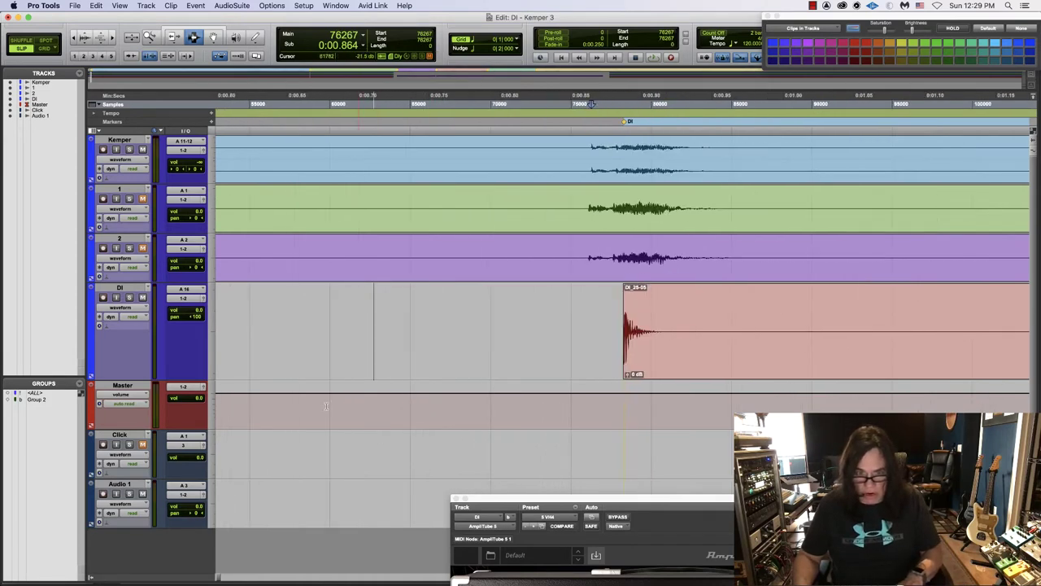
click(397, 342)
key(super+bracketright)
key(super+bracketright)
key(super+bracketright)
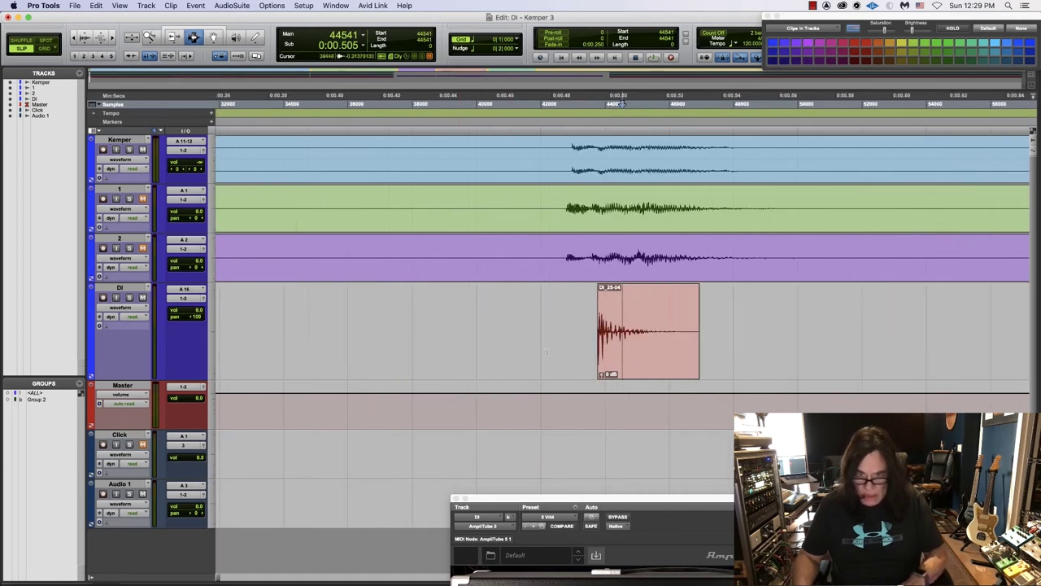
drag(684, 331, 739, 339)
- Delete the DI audio between the second hit and the sustained chord, starting at about sample 81364
key(super+bracketleft)
key(super+bracketleft)
key(super+bracketleft)
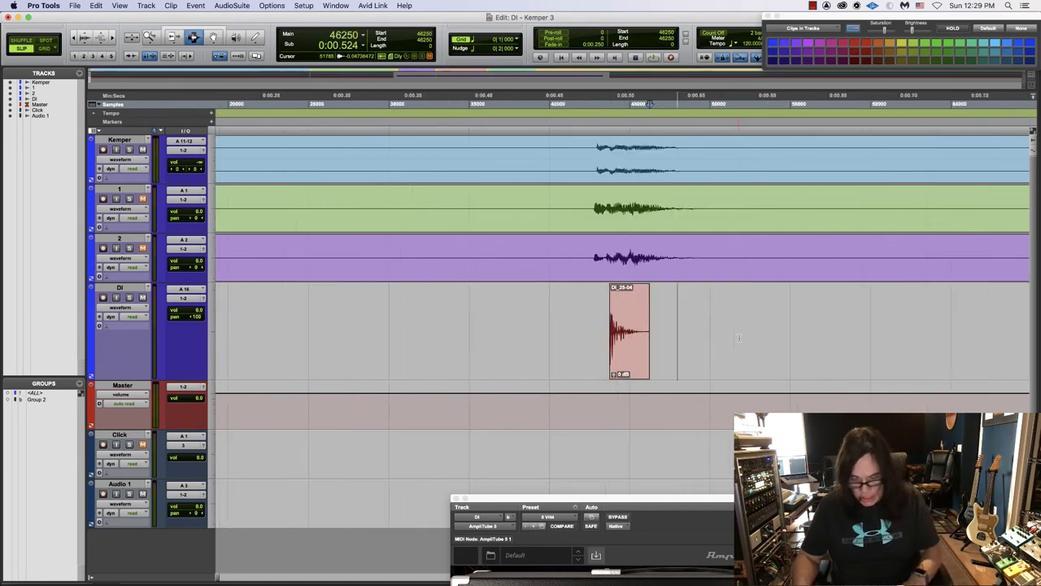
drag(543, 340, 864, 350)
key(Delete)
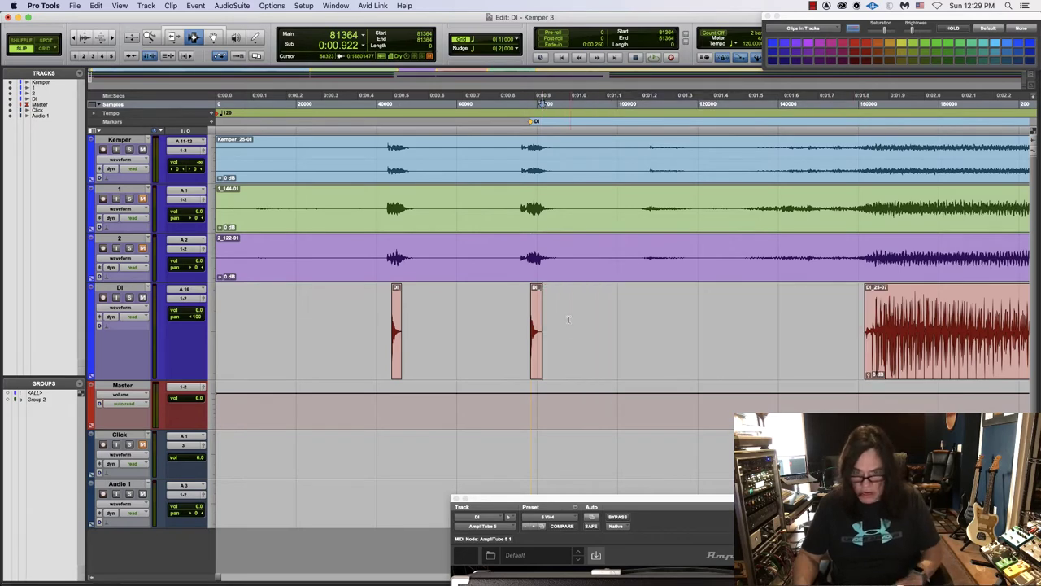
- Shorten the tail of the second DI hit to end at about sample 79956
key(super+bracketright)
key(super+bracketright)
key(super+bracketright)
drag(605, 334, 719, 341)
key(Delete)
key(super+bracketleft)
key(super+bracketleft)
key(super+bracketleft)
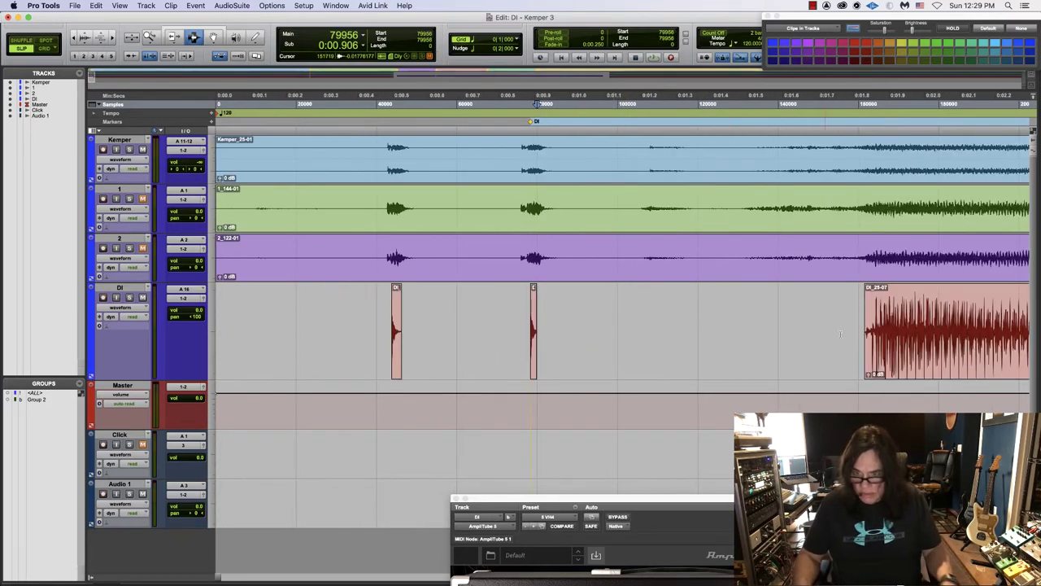
- Trim the start of the sustained DI chord up to its first large peak and play across the edit
click(877, 328)
key(super+bracketright)
key(super+bracketright)
key(super+bracketright)
key(super+bracketright)
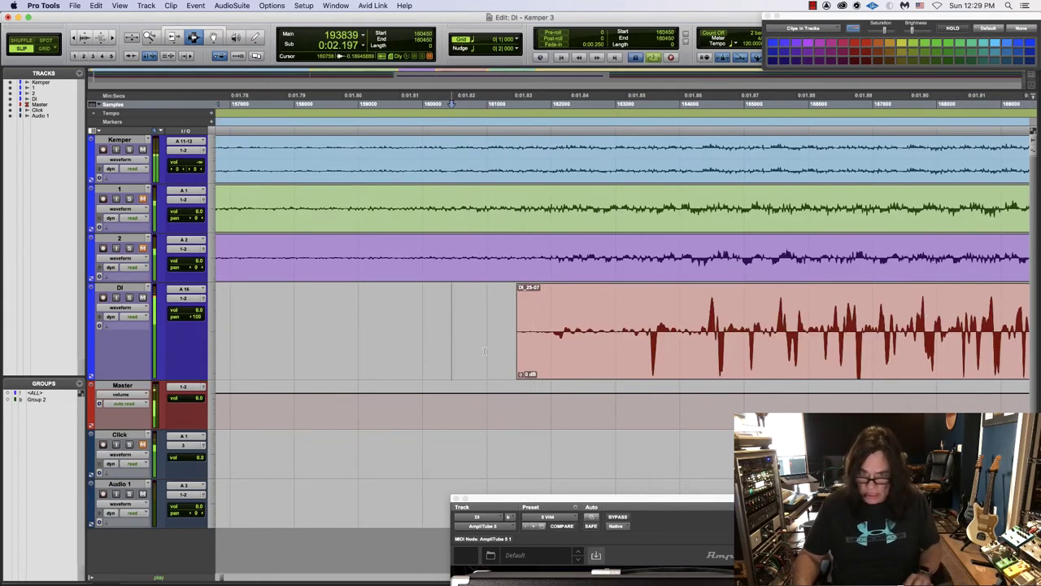
drag(476, 330, 697, 339)
key(Delete)
click(516, 324)
key(space)
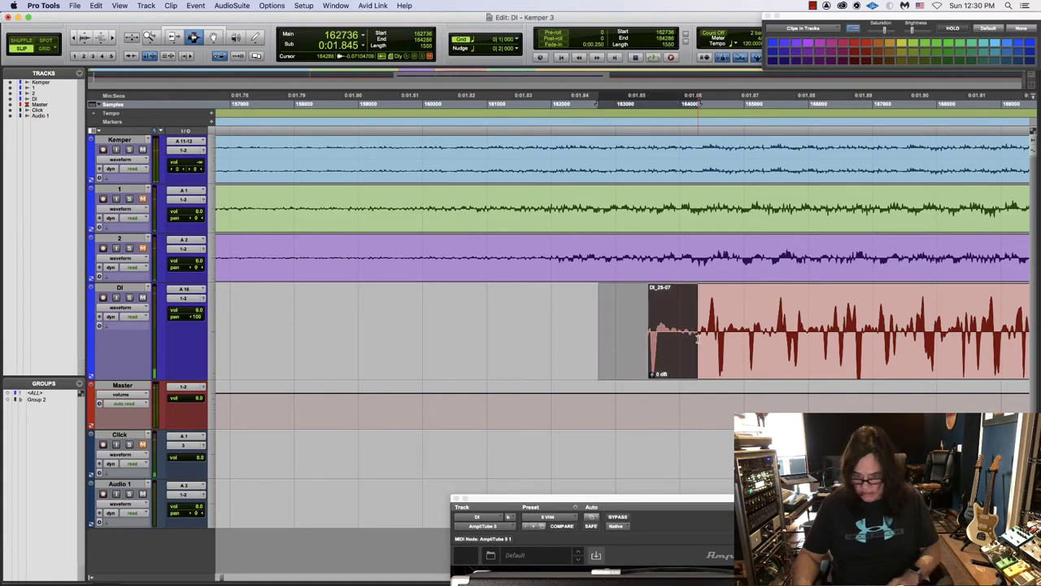
- Try cutting the sustained DI chord's first peak up to sample 164286 and audition the edit
key(Delete)
click(560, 320)
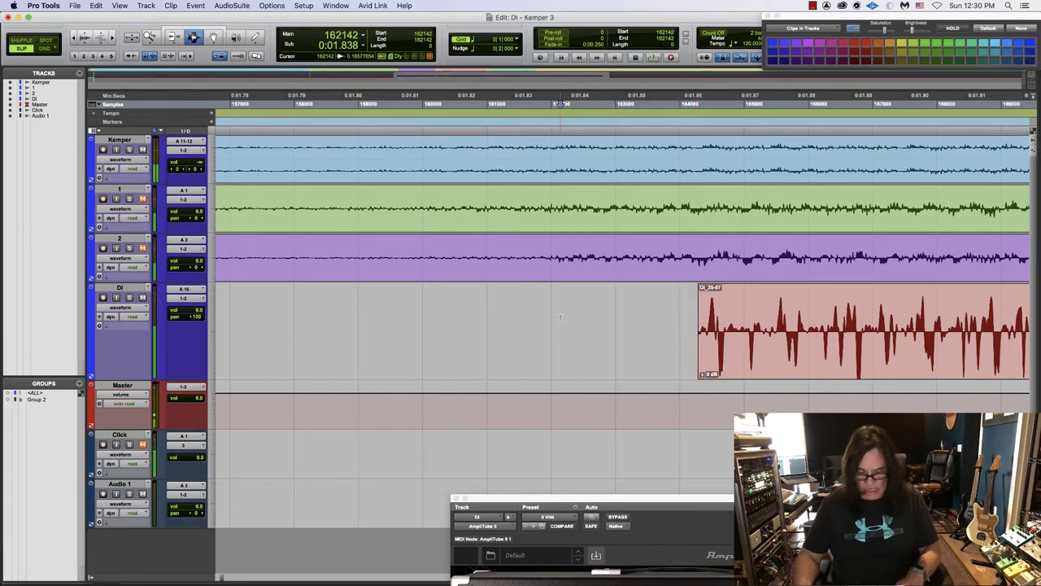
scroll(560, 317, down, 4)
scroll(585, 342, up, 3)
drag(646, 373, 632, 372)
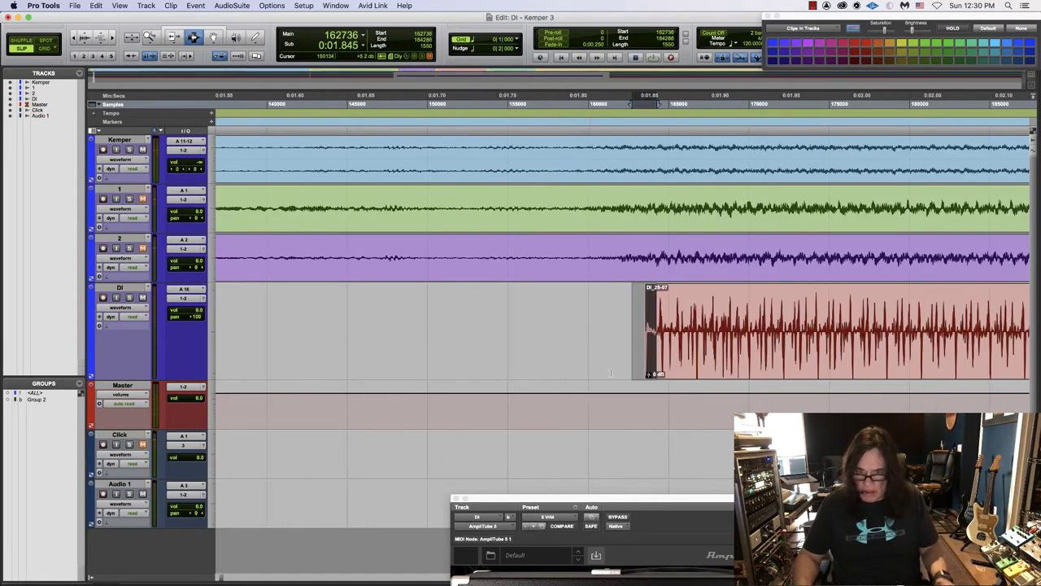
scroll(517, 332, up, 2)
- Play from about sample 159216 to check the chord entry, and return to the session start around the two DI hits
click(397, 313)
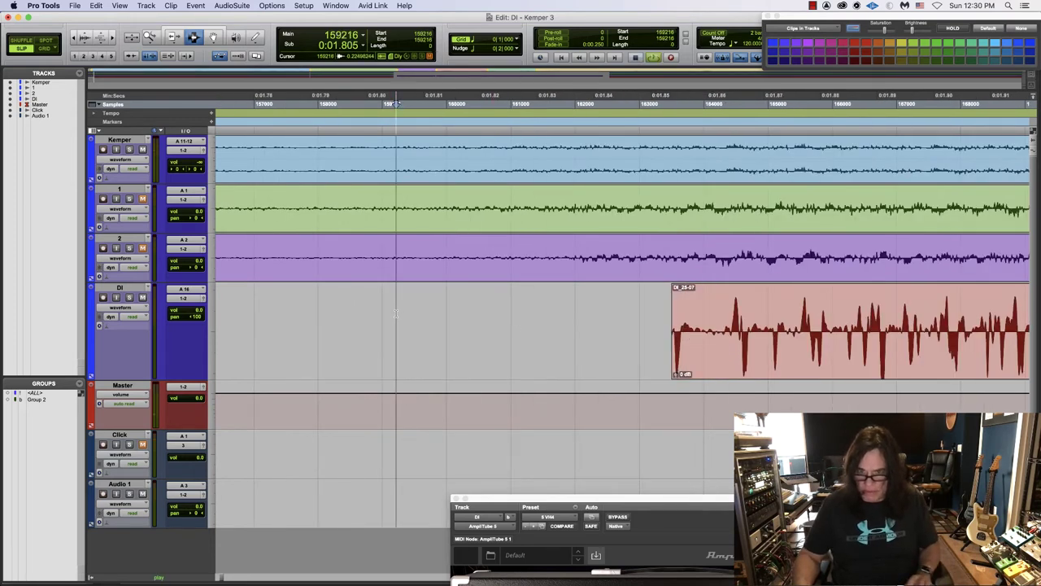
scroll(325, 286, down, 1)
key(Return)
scroll(326, 287, down, 3)
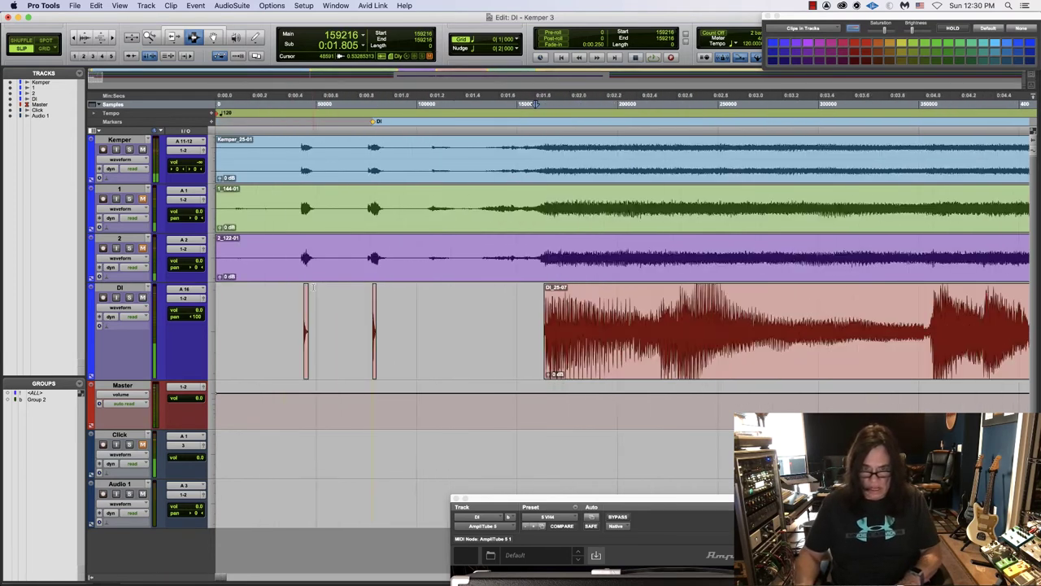
scroll(314, 287, up, 3)
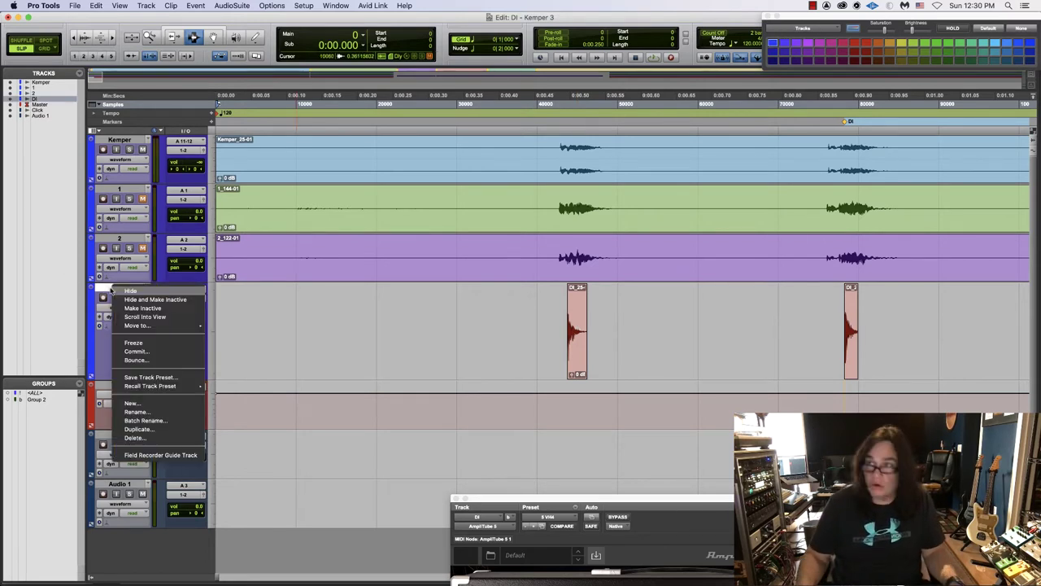
- Commit the edited DI track offline with consolidated clips and Source Tracks set to Do Nothing
click(142, 351)
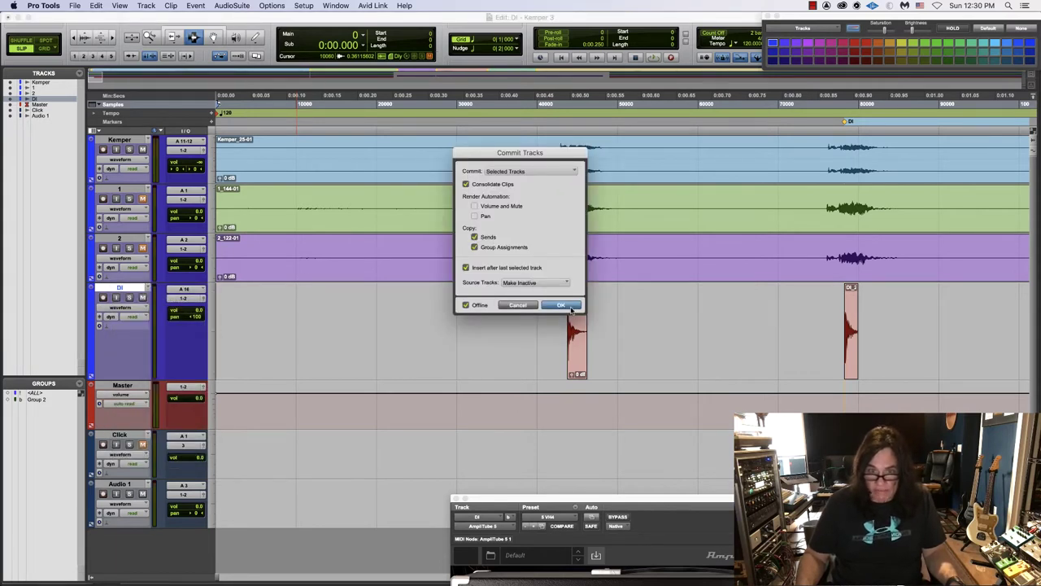
click(542, 282)
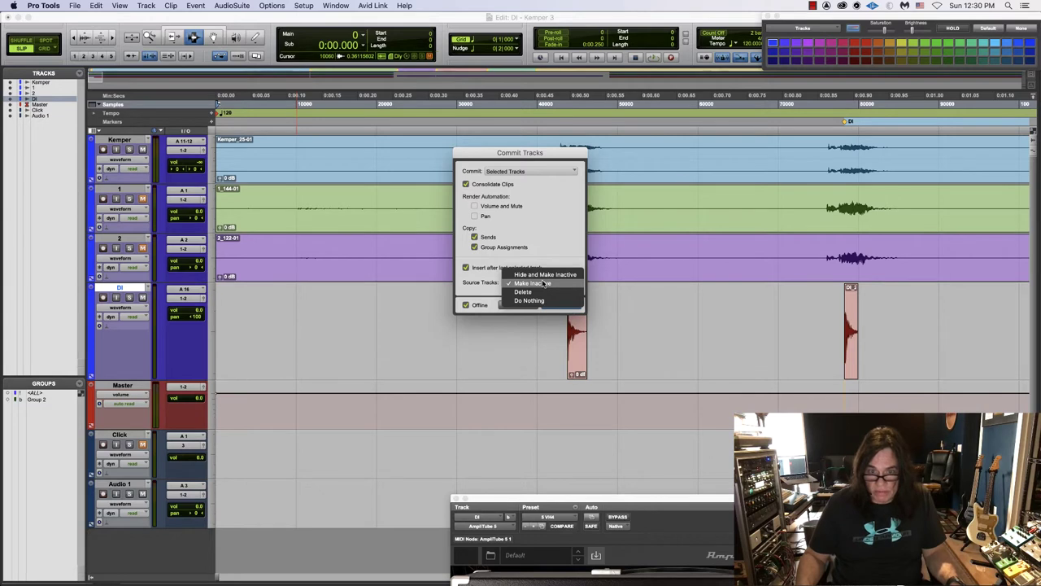
click(548, 301)
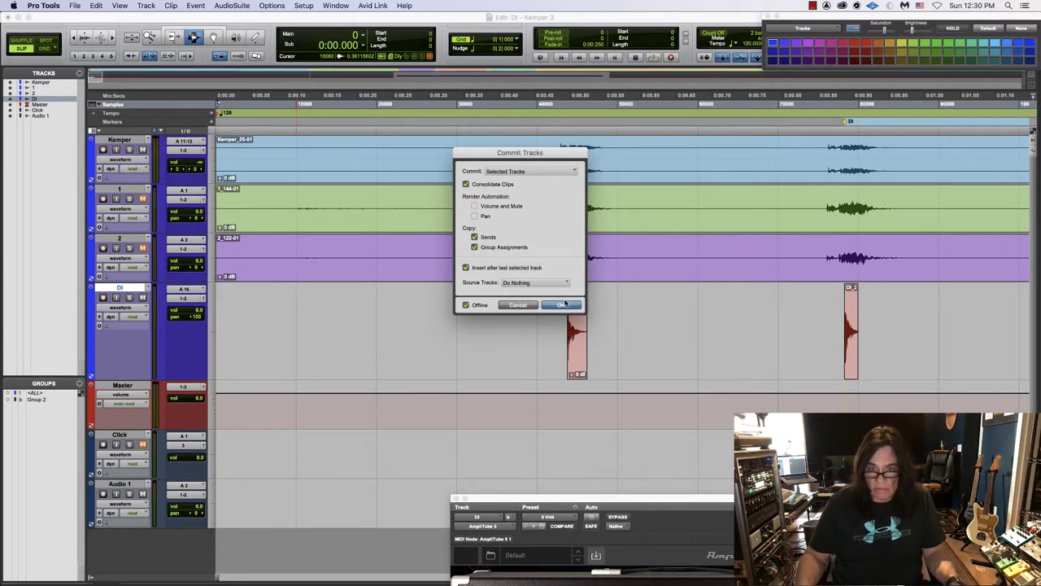
click(566, 305)
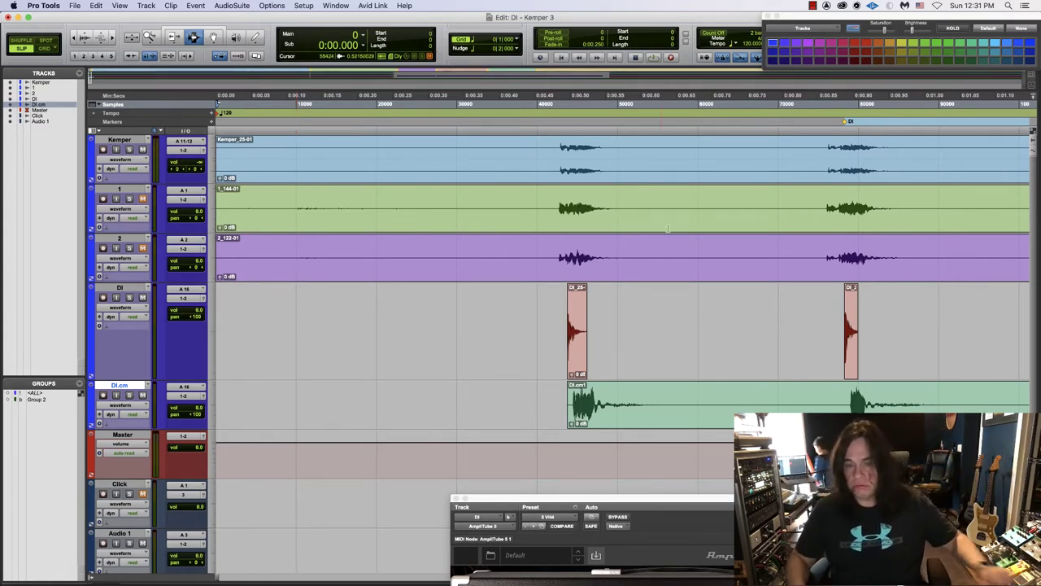
- Examine the first hit's onset on the DI and DI.cm tracks, placing the cursor at the DI's first trough, sample 43800
click(569, 104)
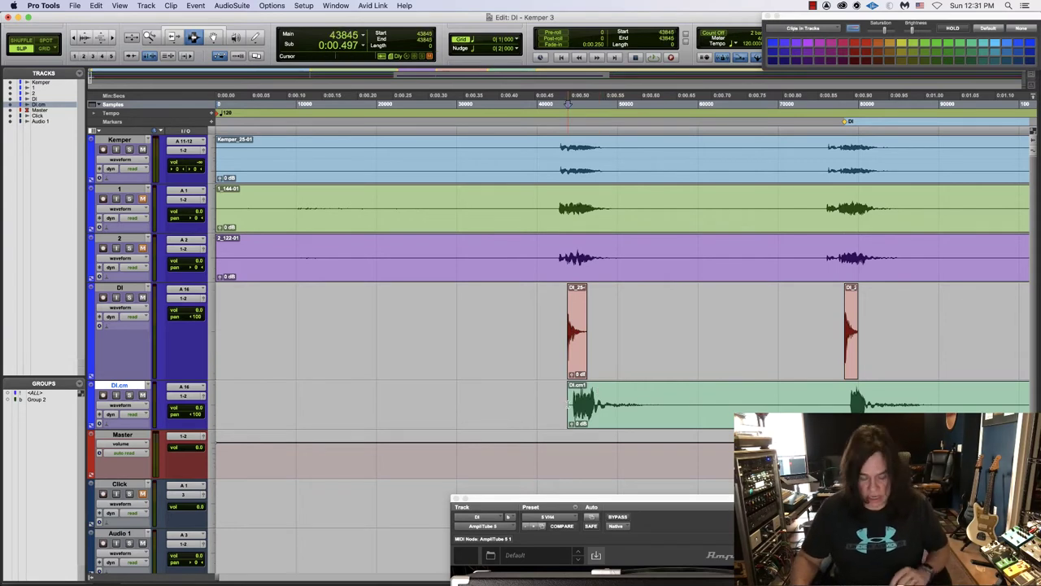
key(super+bracketright)
key(super+bracketright)
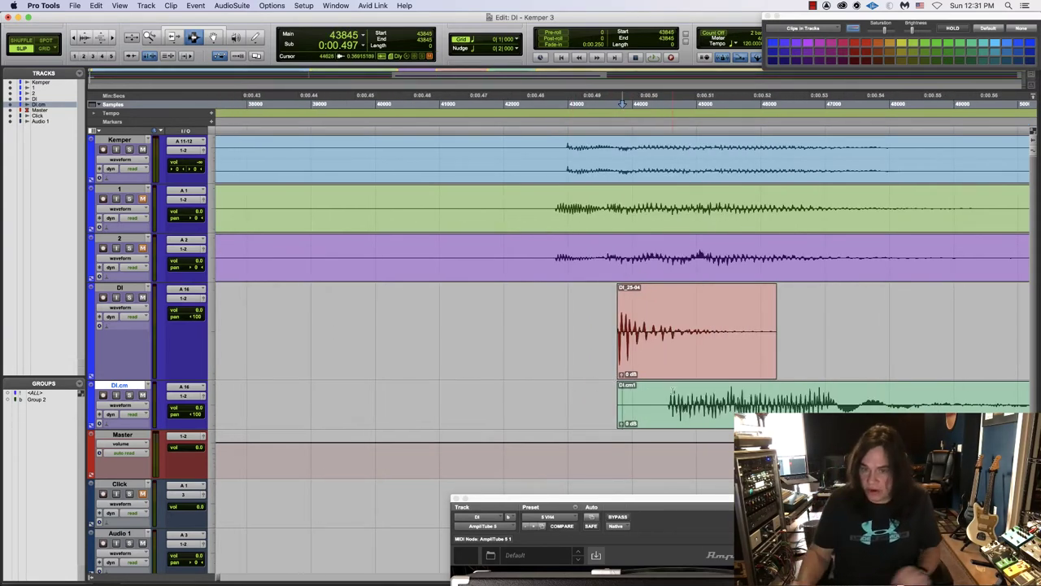
click(673, 389)
key(super+bracketright)
key(super+bracketright)
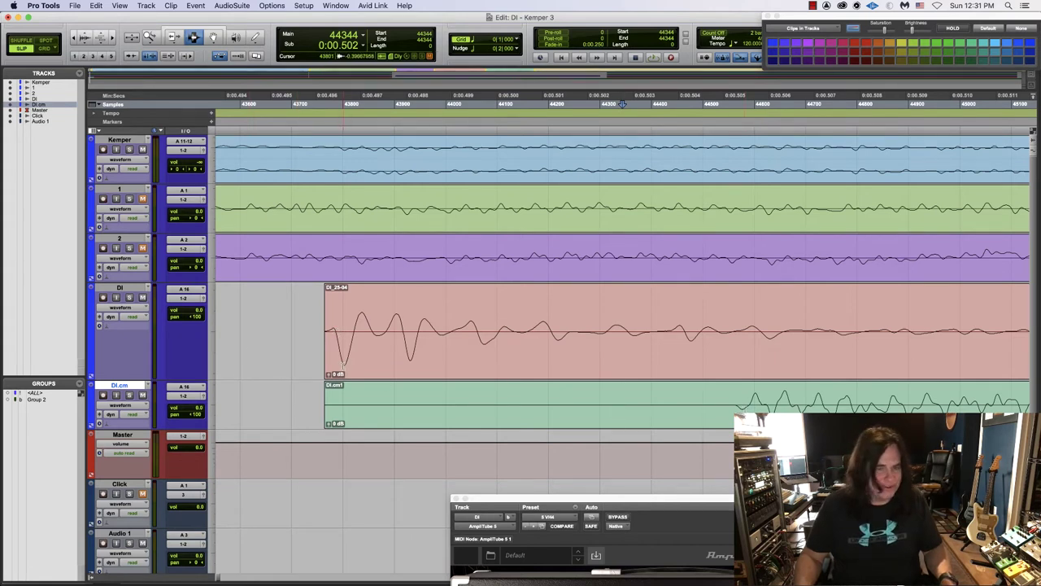
click(343, 364)
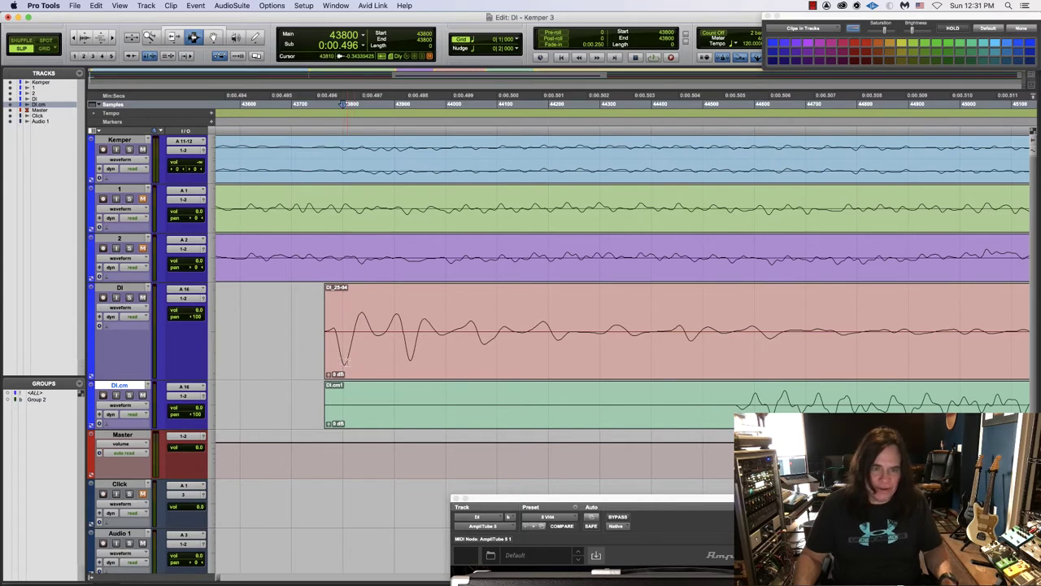
- Measure the offset between the first hit's troughs on DI and DI.cm by selecting about samples 43803 to 44604
click(344, 362)
drag(344, 362, 755, 402)
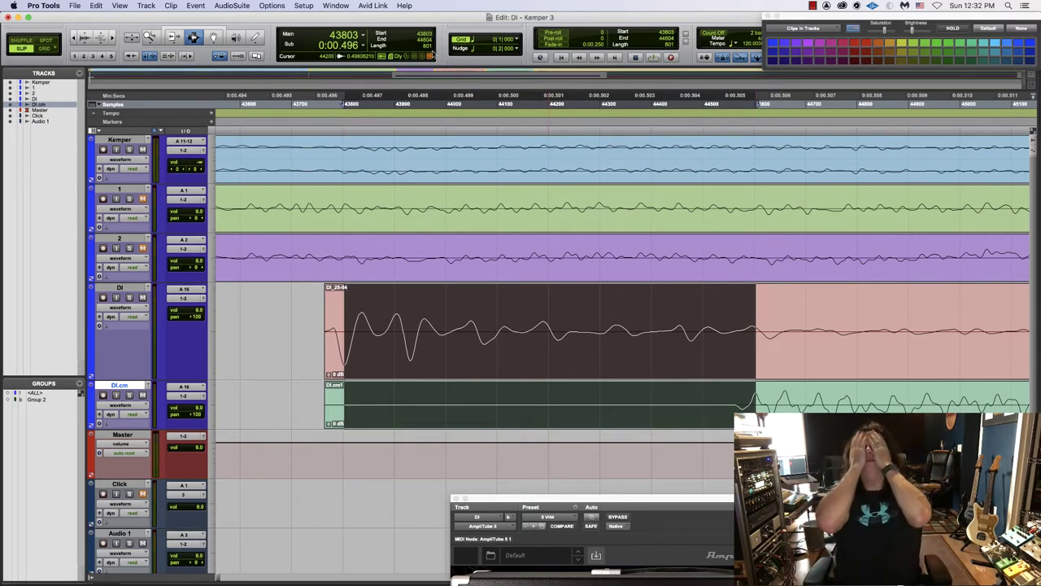
key(super+bracketleft)
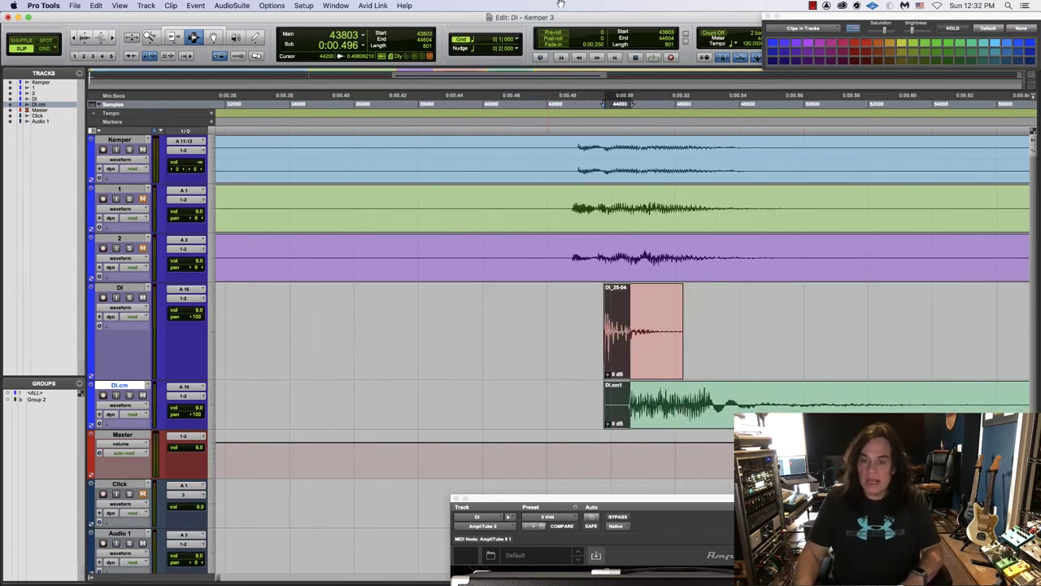
key(super+bracketleft)
key(super+bracketleft)
key(super+bracketleft)
key(super+bracketleft)
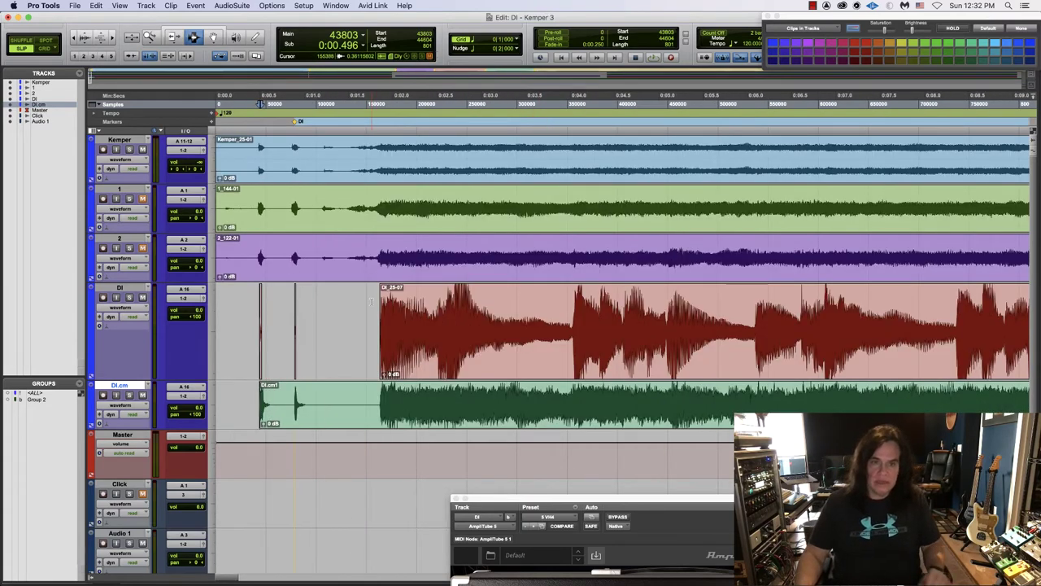
- In the mixer, fade DI out fully, unmute tracks 1 and 2, and bring DI.cm up to -1.4 dB against them
key(super+equal)
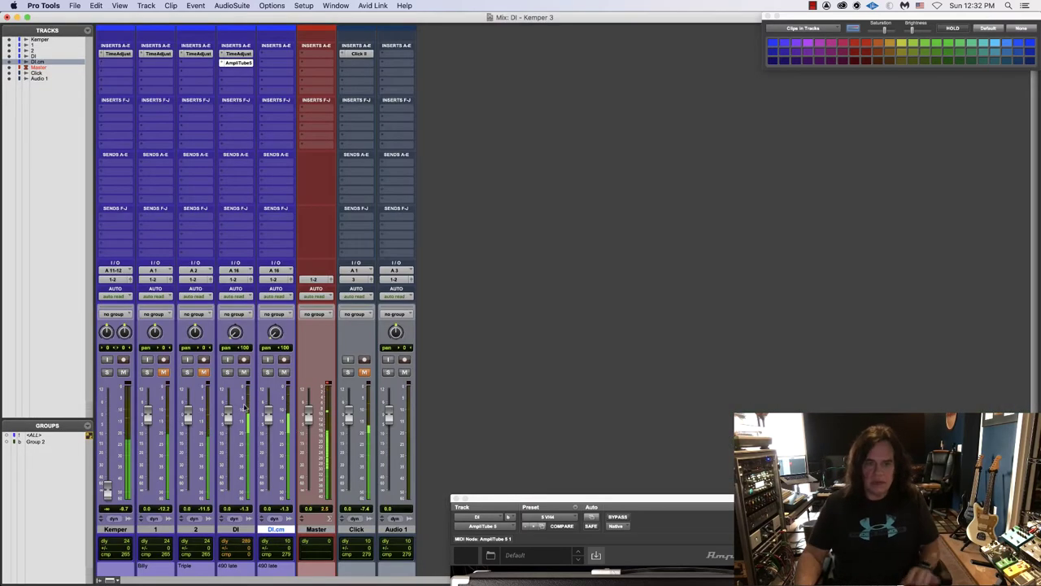
drag(228, 413, 228, 490)
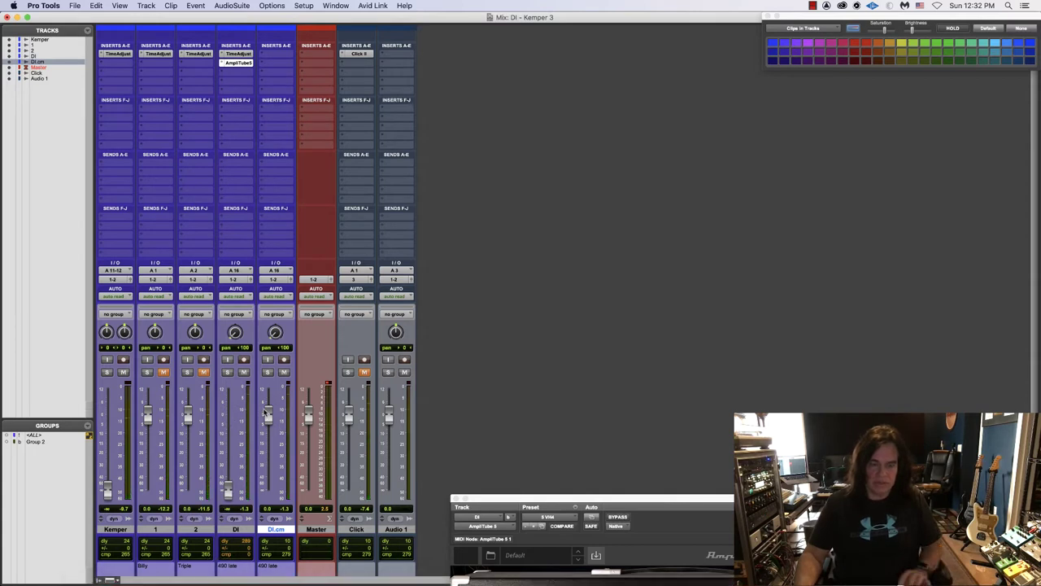
drag(268, 418, 268, 491)
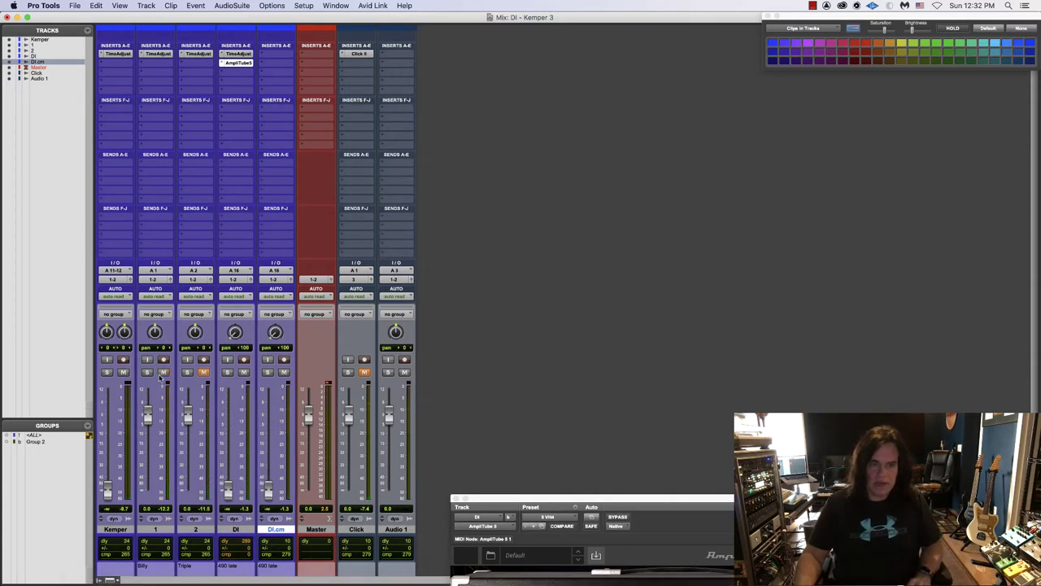
click(202, 372)
drag(269, 488, 276, 418)
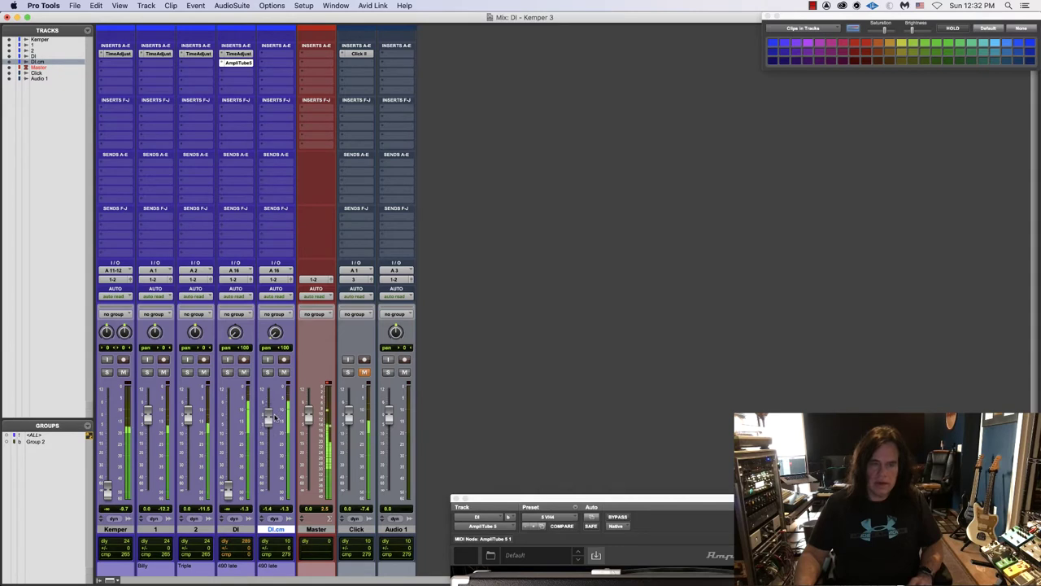
- Insert the DSP Time Adjuster (mono) on DI.cm and set its delay to 800 samples
click(283, 55)
mouse_move(299, 53)
mouse_move(385, 134)
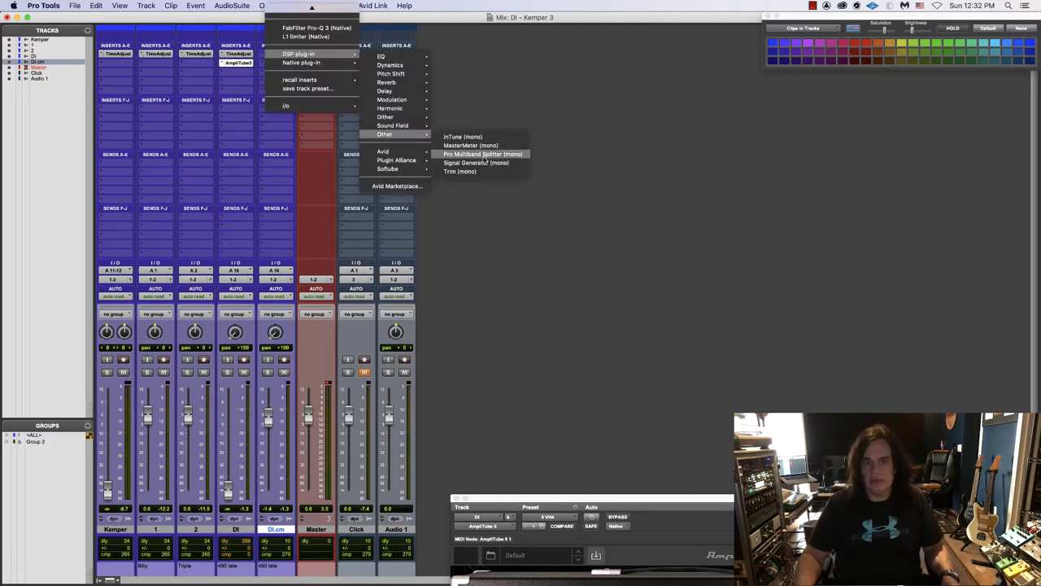
mouse_move(397, 85)
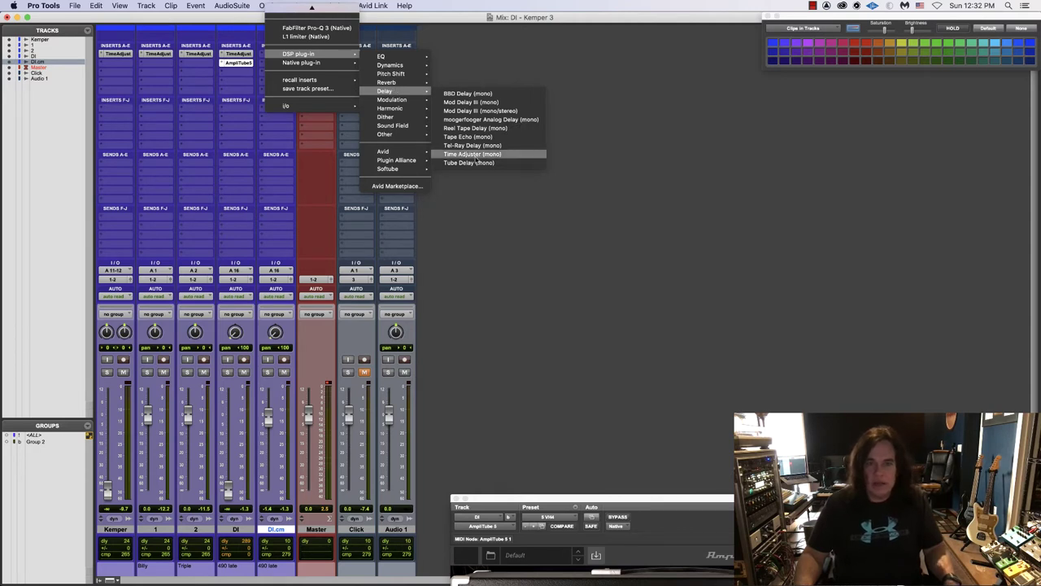
click(477, 154)
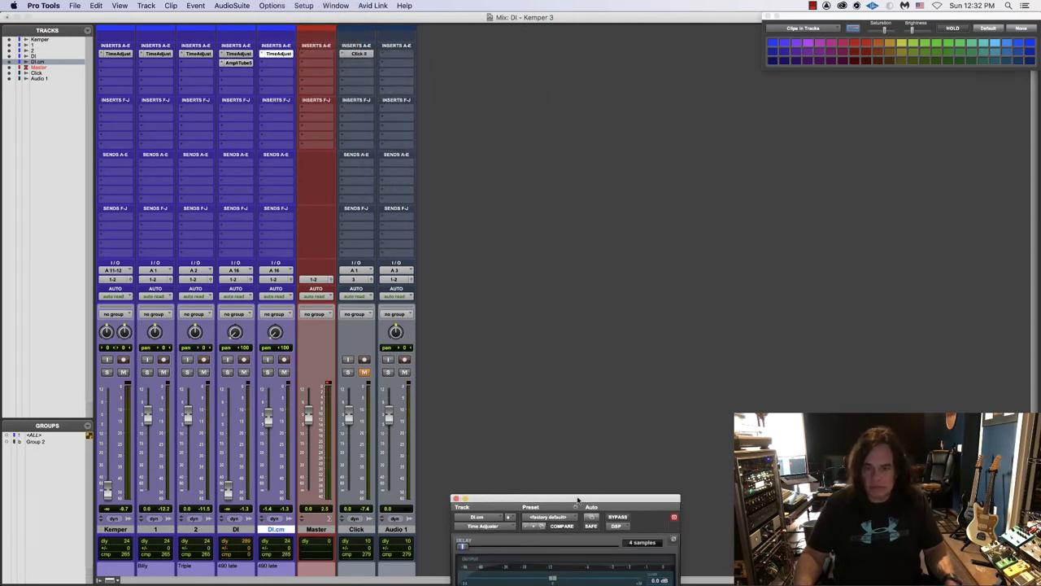
drag(577, 500, 573, 334)
click(626, 377)
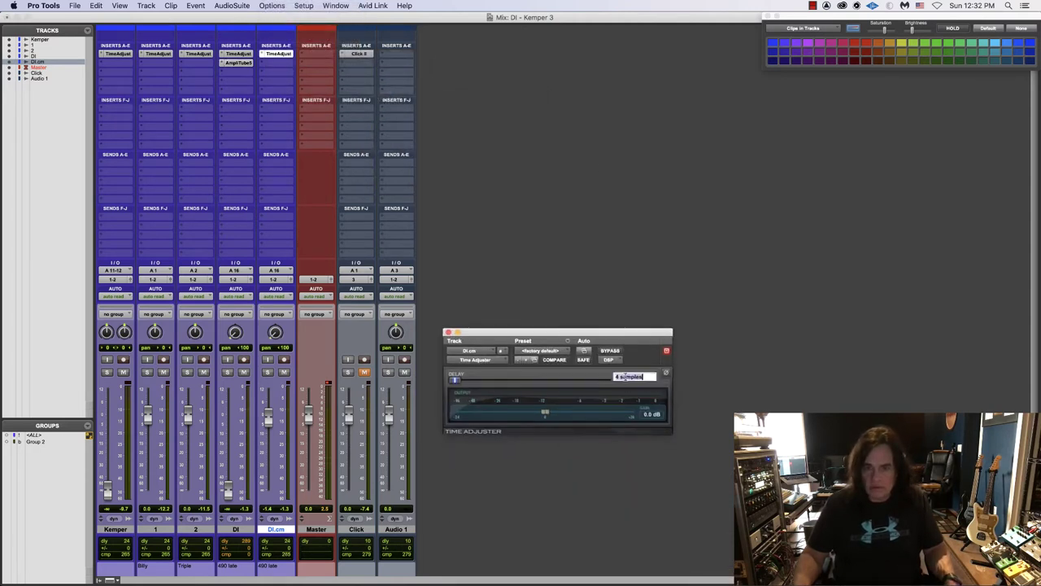
text(800)
key(Return)
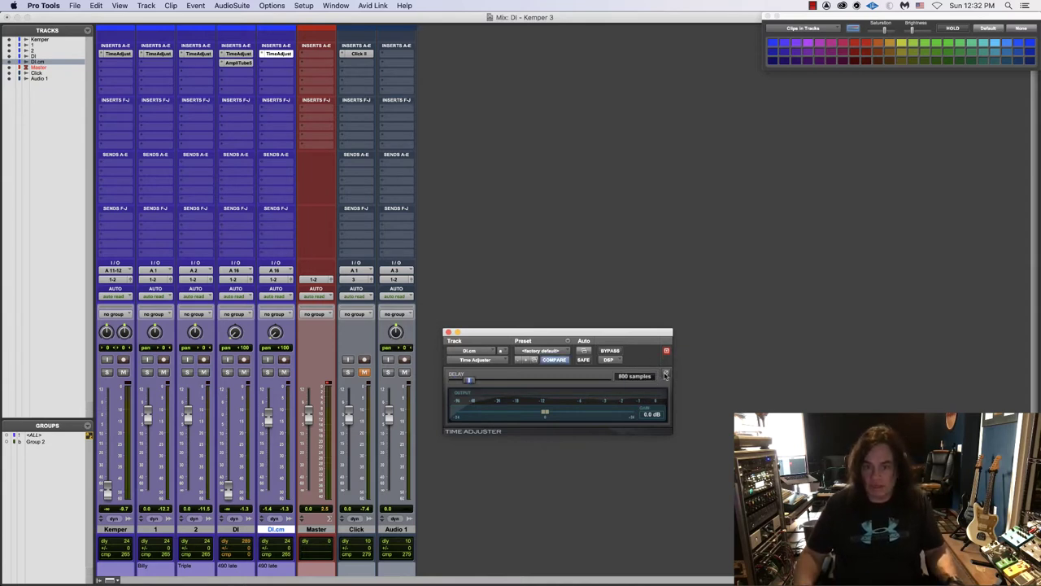
- Play from about sample 155388 and audition the delayed DI.cm against tracks 1 and 2, with its level at +0.7 dB
key(super+equal)
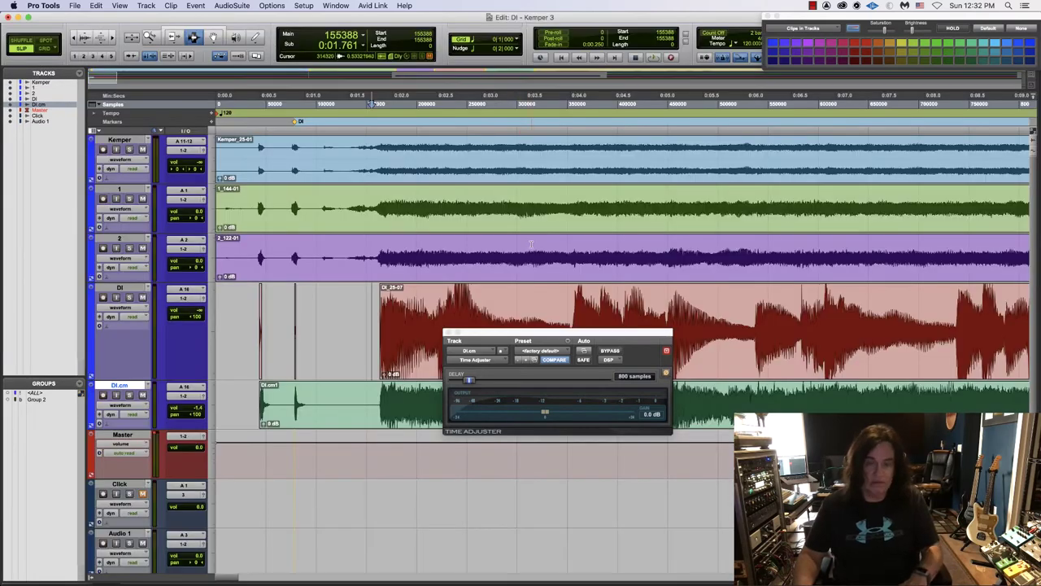
key(space)
key(super+equal)
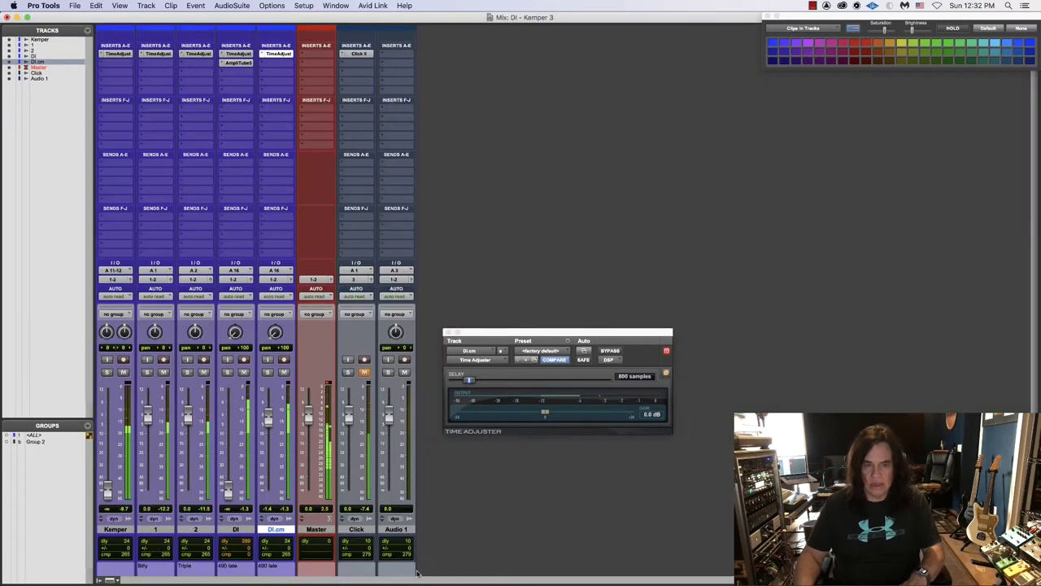
drag(267, 420, 262, 417)
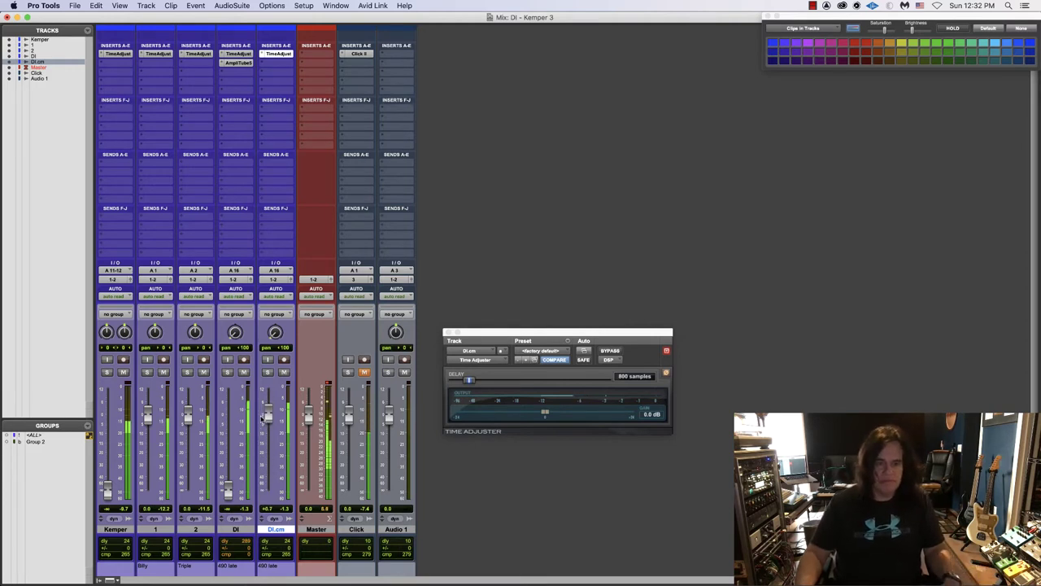
key(space)
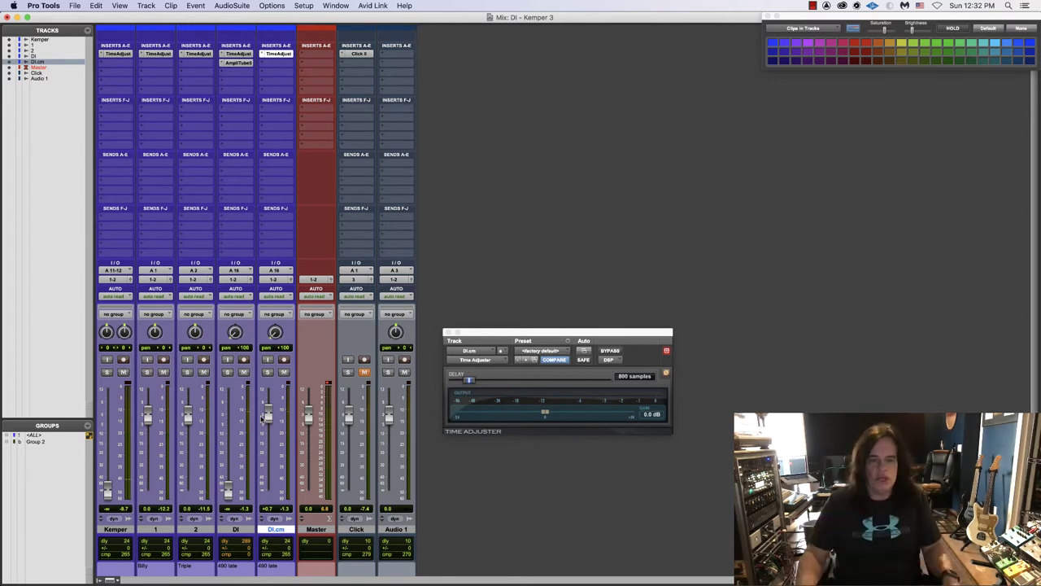
- Centre DI.cm's pan and audition the blend while bringing its fader from silence up to -3.0 dB
alt+click(273, 417)
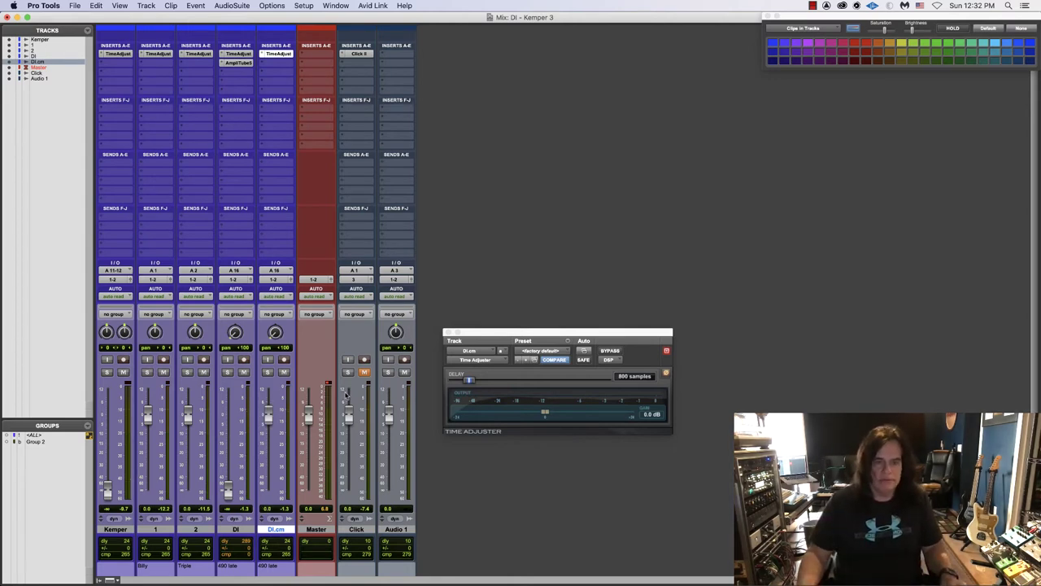
alt+click(275, 331)
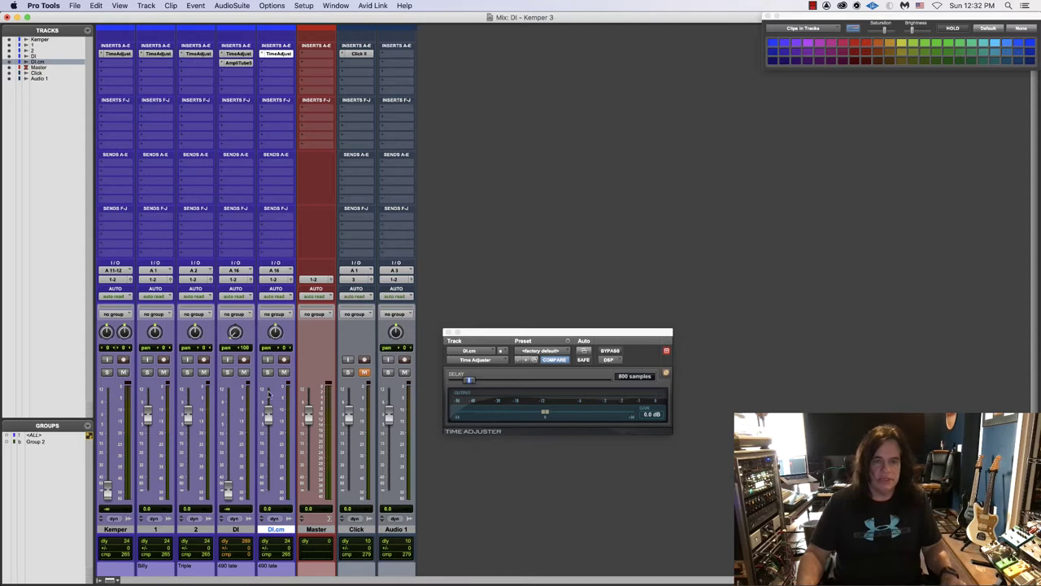
drag(269, 415, 269, 489)
key(space)
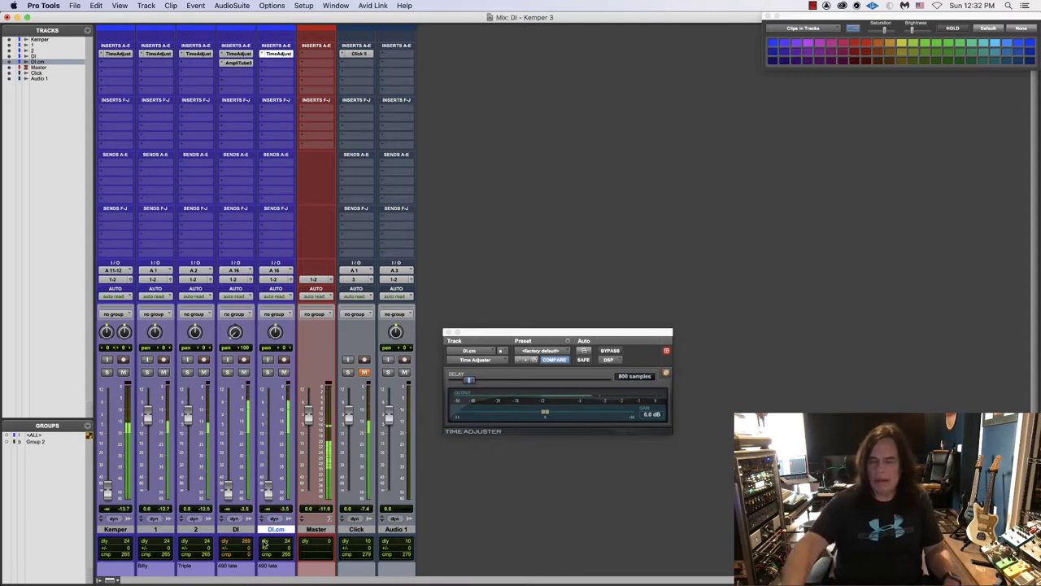
drag(267, 490, 268, 422)
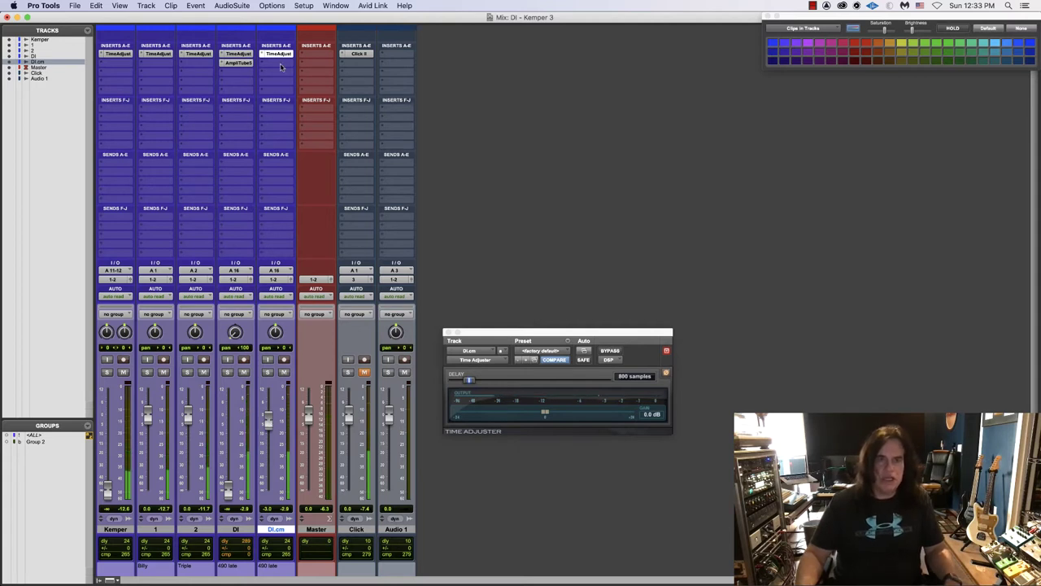
- Set DI and DI.cm to 0 dB and swap mutes between them during playback to compare live AmpliTube with the render
key(space)
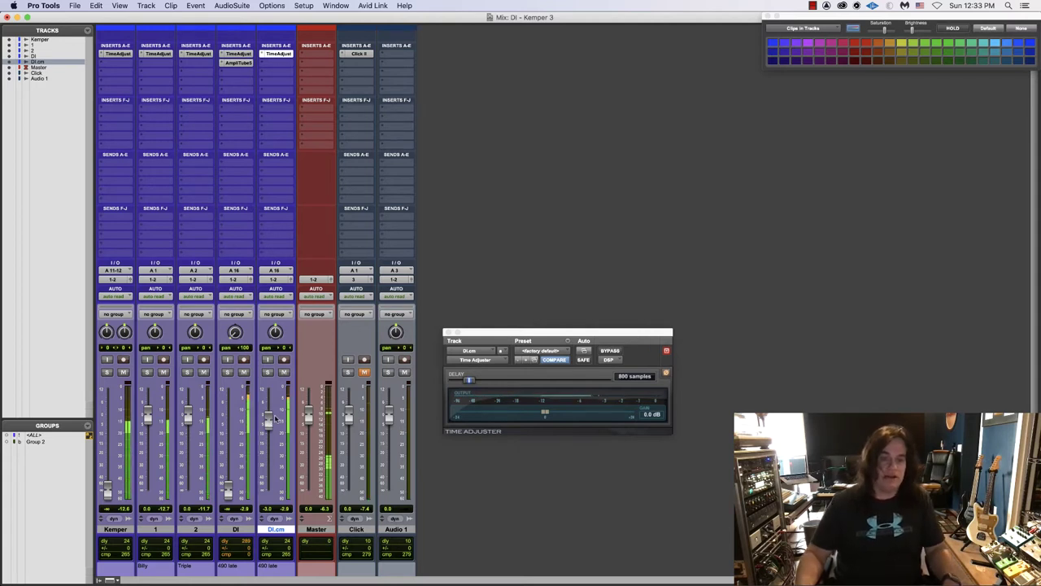
drag(264, 416, 268, 491)
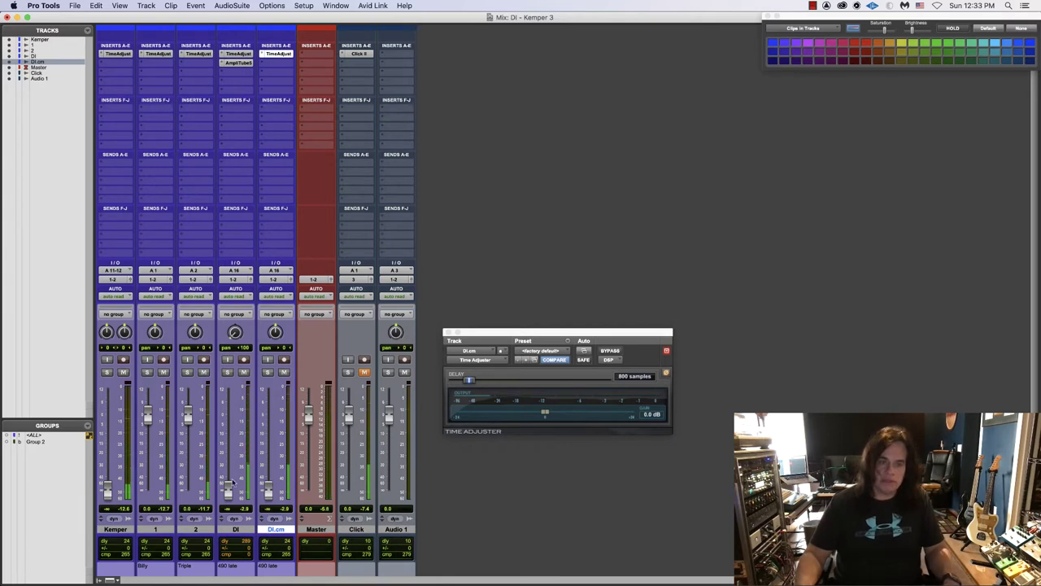
alt+click(228, 492)
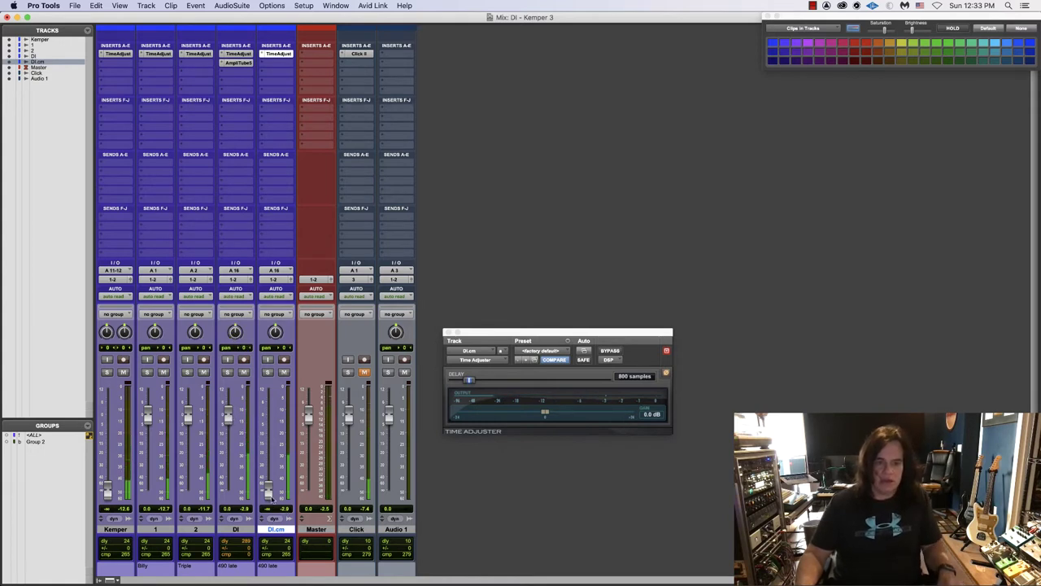
alt+click(269, 486)
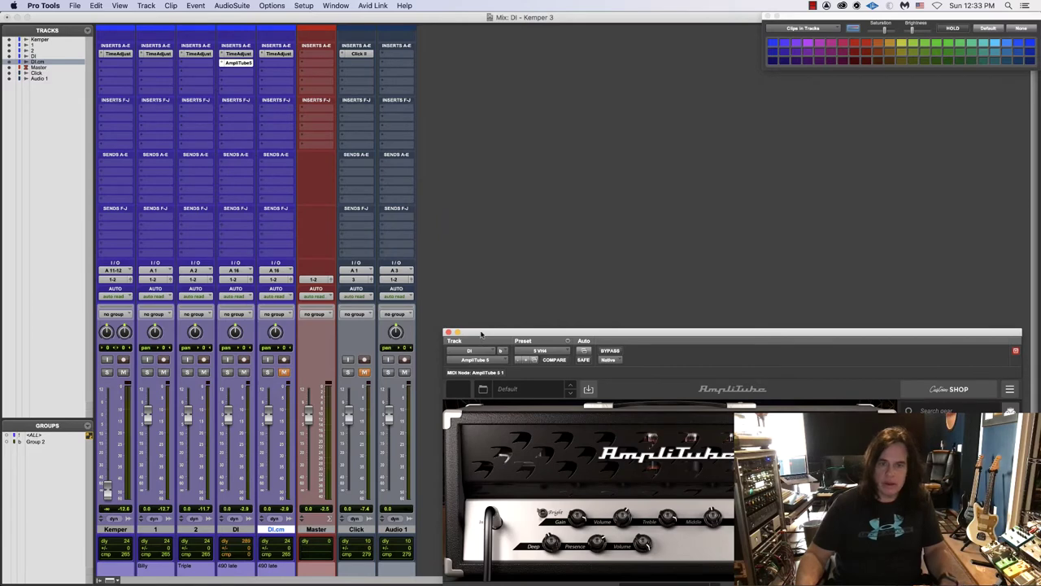
drag(481, 333, 539, 165)
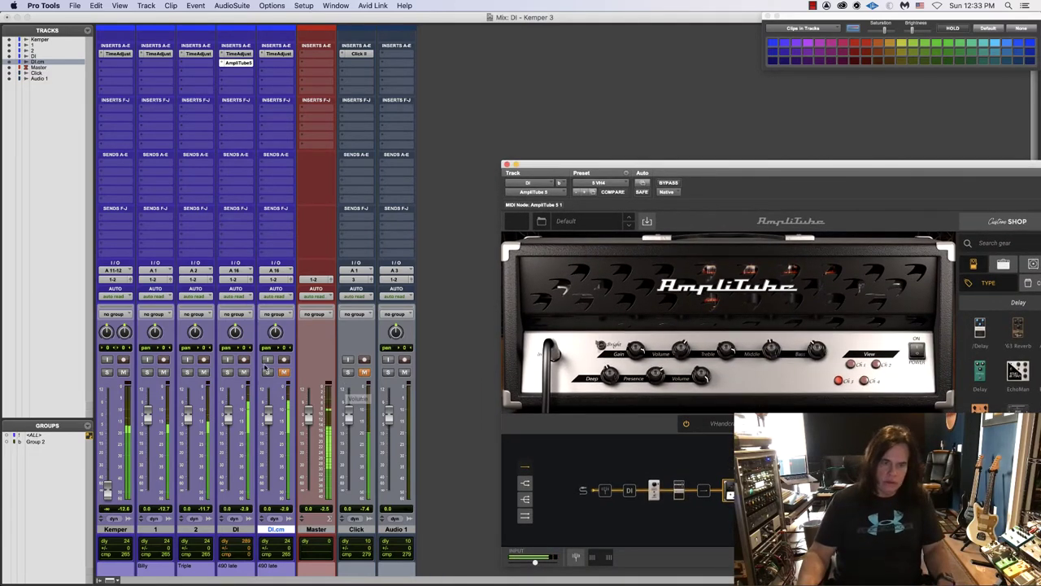
click(282, 372)
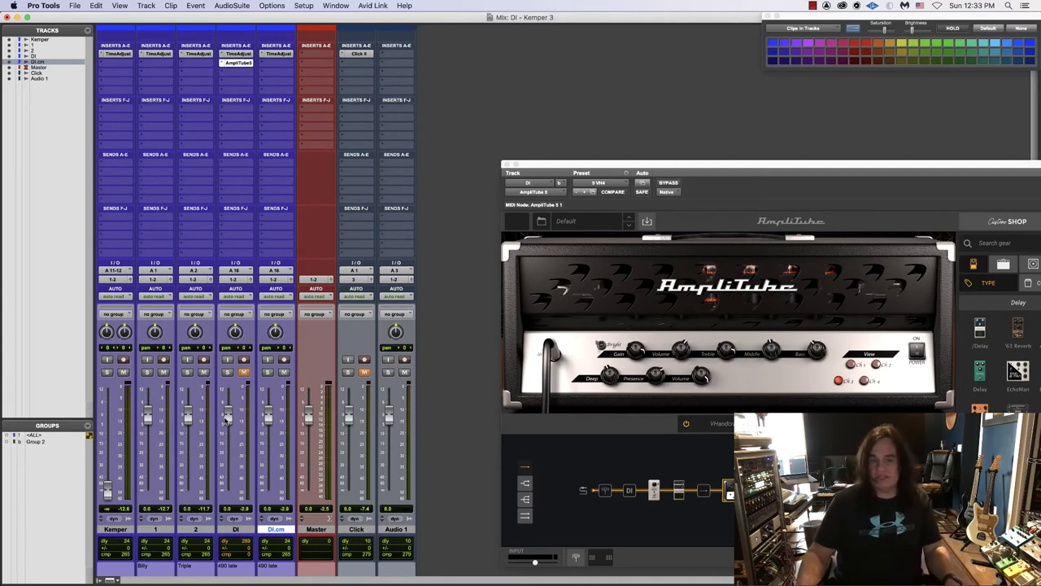
- Pull the DI and DI.cm faders fully down, mute DI.cm, and close the AmpliTube window
drag(228, 418, 235, 527)
drag(270, 434, 268, 496)
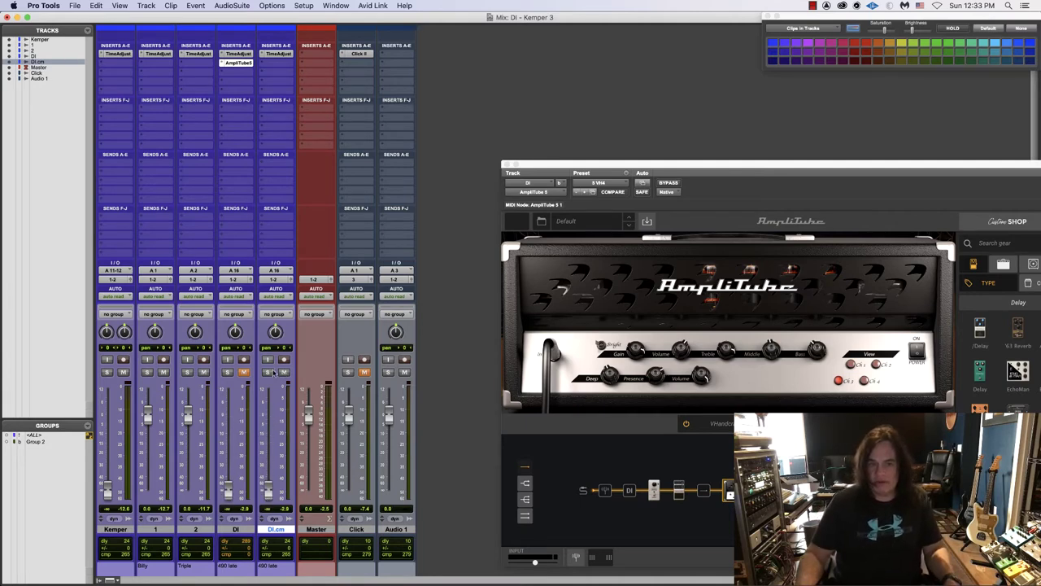
click(284, 372)
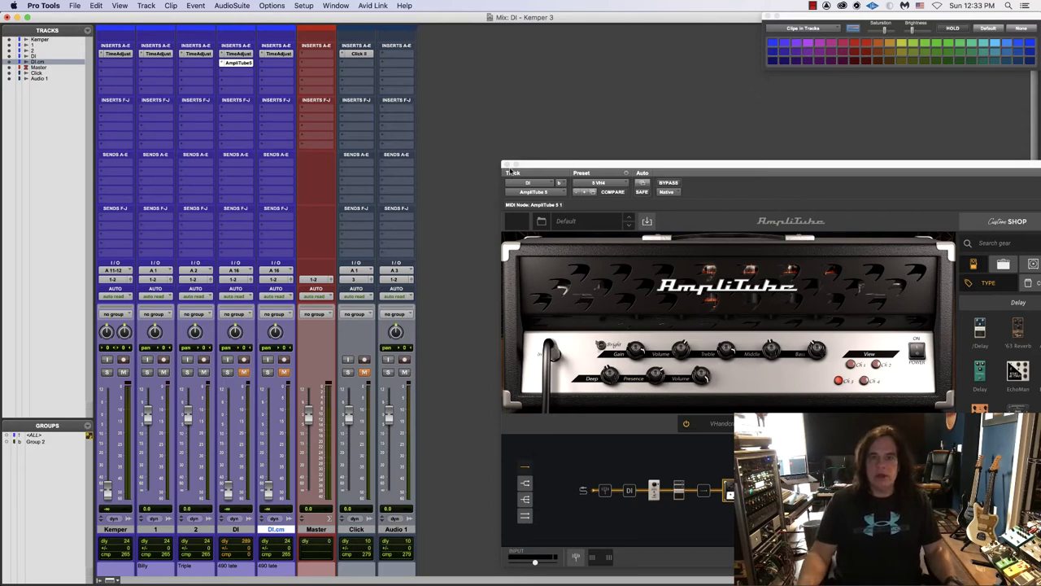
click(506, 165)
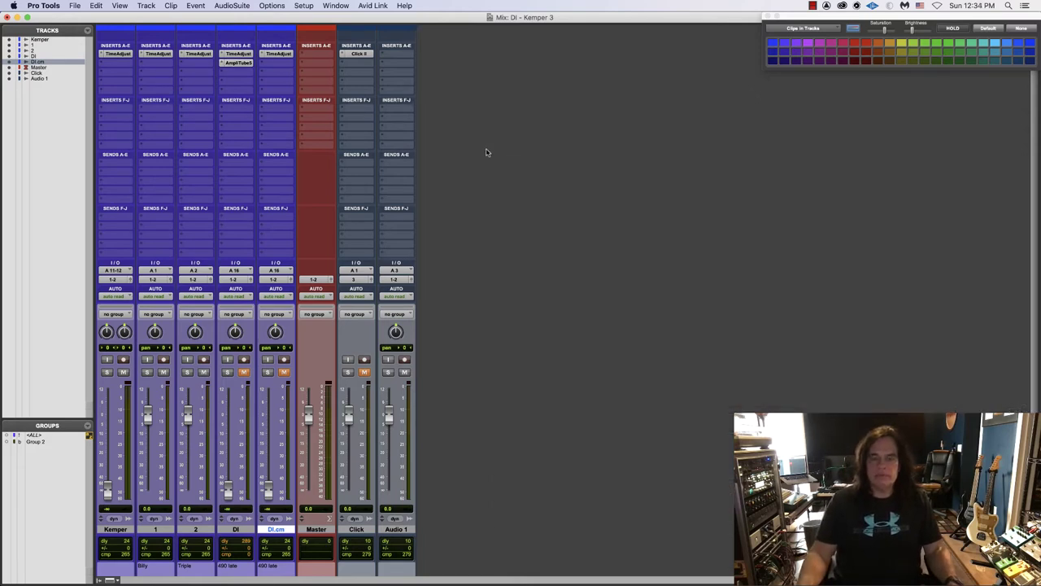
- Unmute DI.cm and blend it in with tracks 1 and 2 during playback, raising its fader to -3.8 dB
click(283, 372)
key(space)
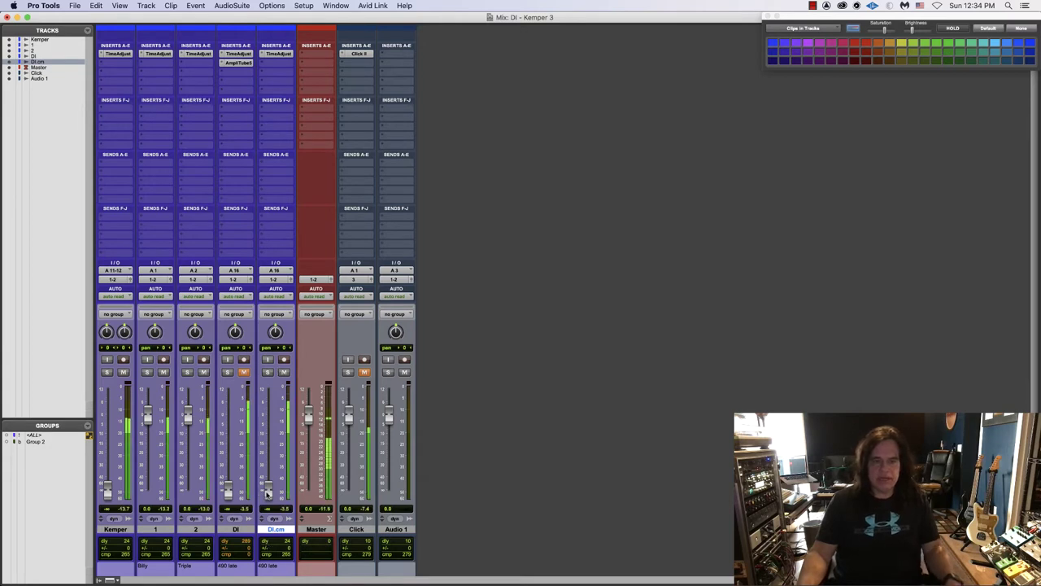
drag(268, 489, 269, 424)
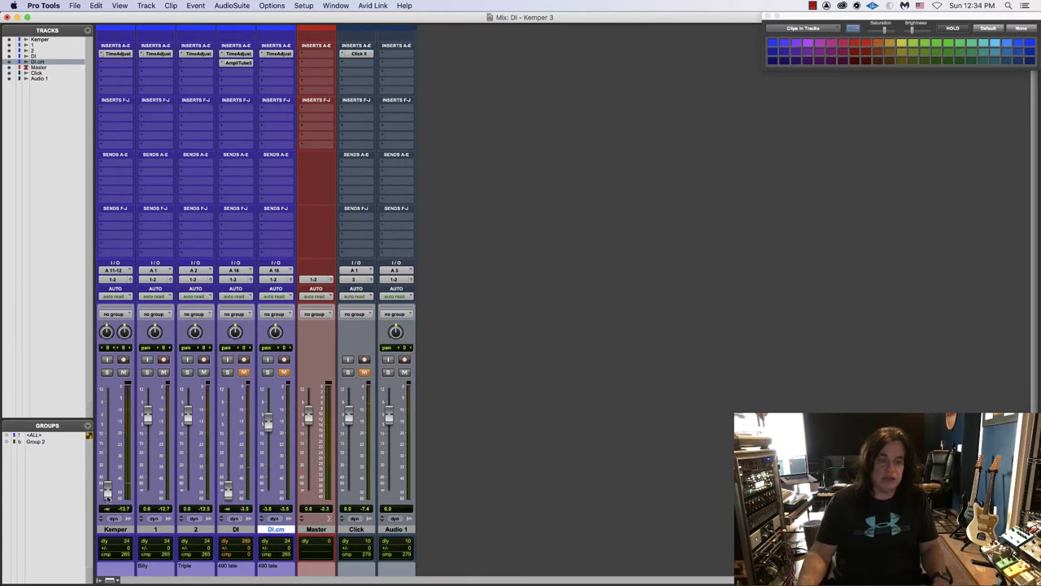
- Add Kemper at -1.4 dB, lower DI.cm to -5.4 dB, and toggle their mutes during playback to compare the blends
drag(108, 493, 114, 417)
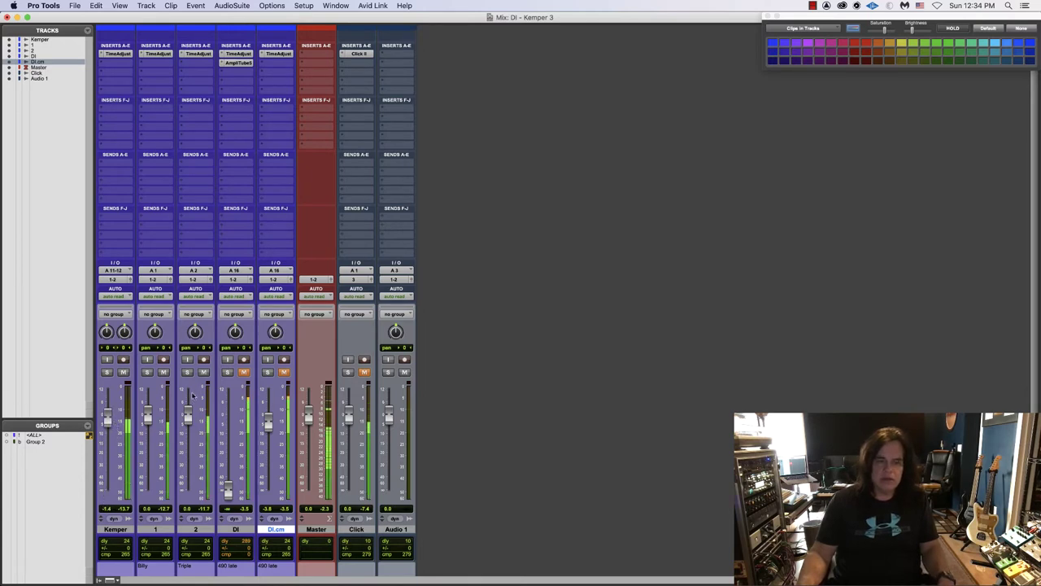
click(284, 371)
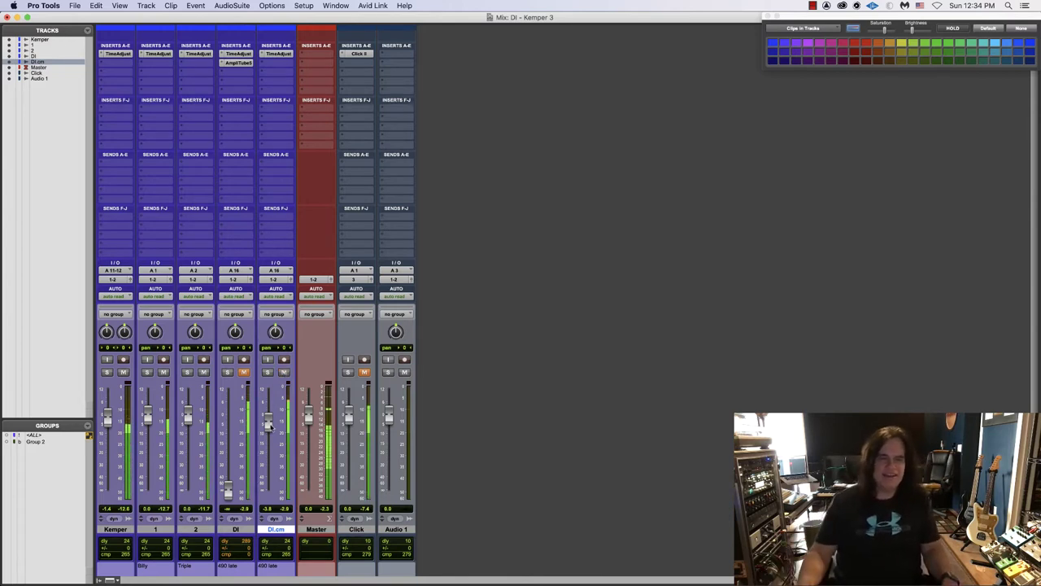
drag(268, 420, 269, 431)
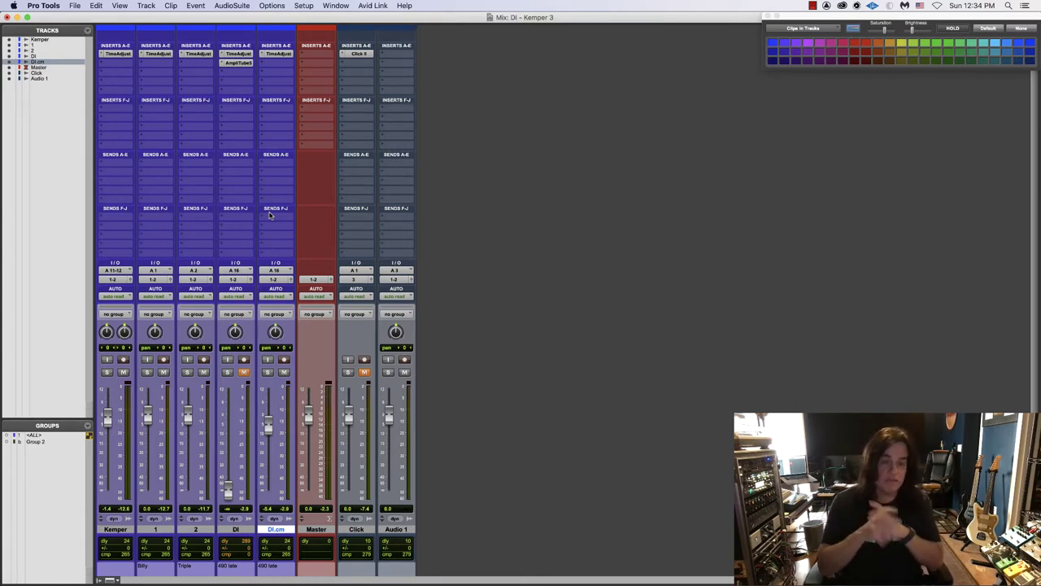
key(space)
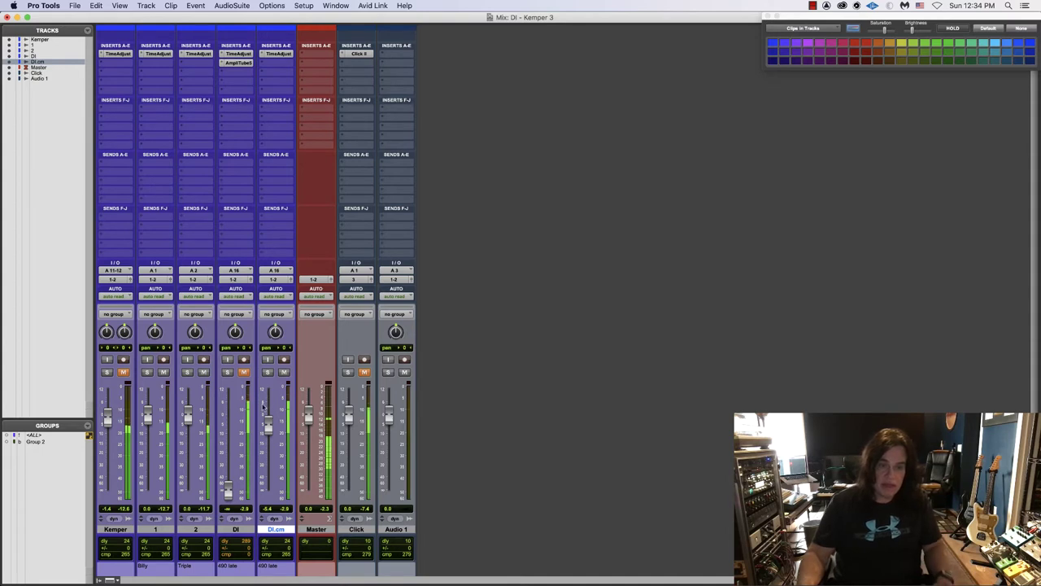
- Mute DI.cm, unmute DI, and return both tracks' faders to 0 dB
click(284, 372)
click(245, 372)
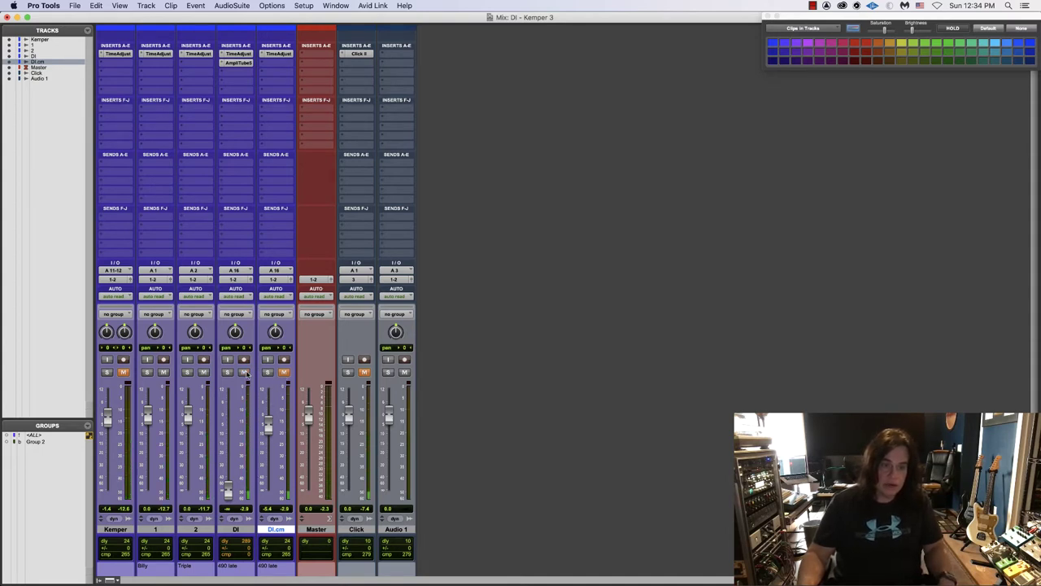
alt+click(228, 490)
alt+click(268, 425)
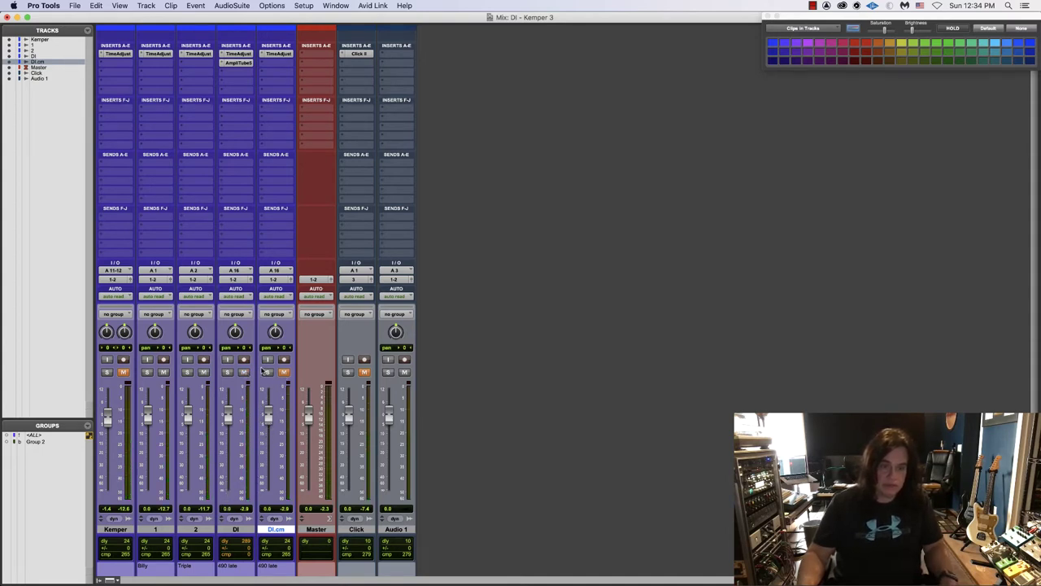
- Swap mutes between DI and DI.cm during playback to compare the two, finishing with DI unmuted and DI.cm muted
click(243, 371)
click(283, 372)
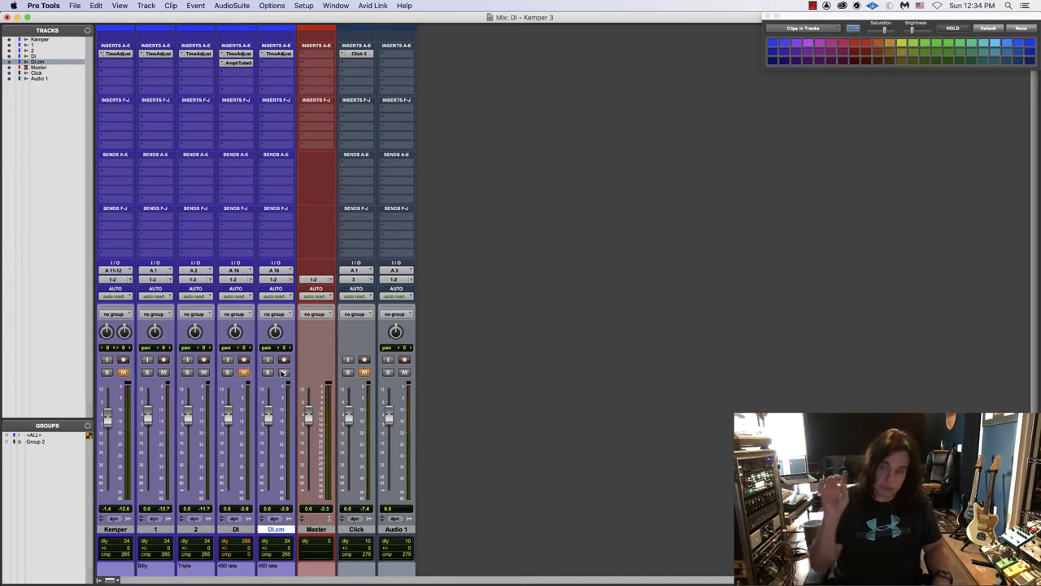
key(space)
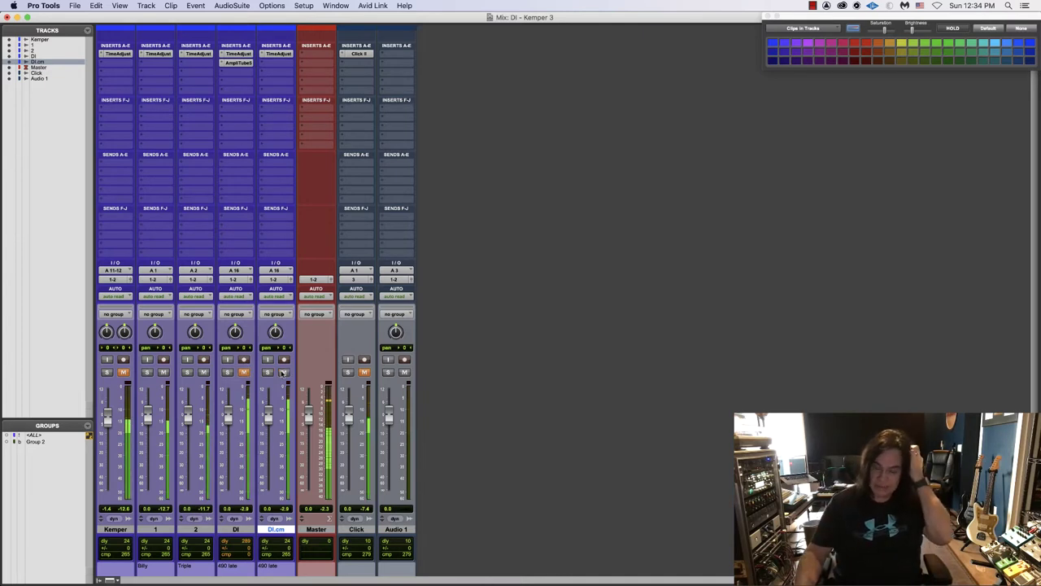
click(283, 371)
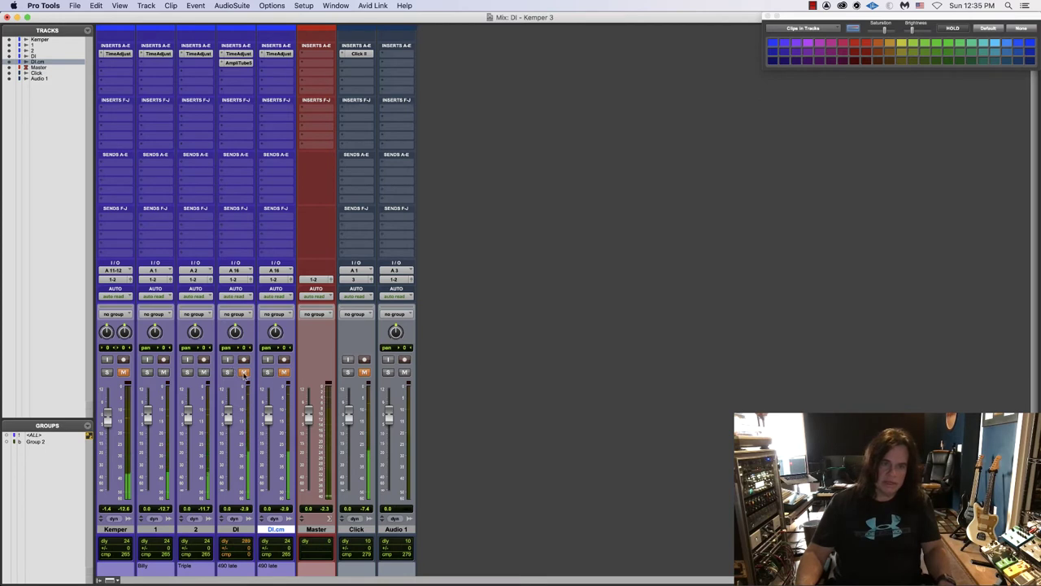
click(243, 372)
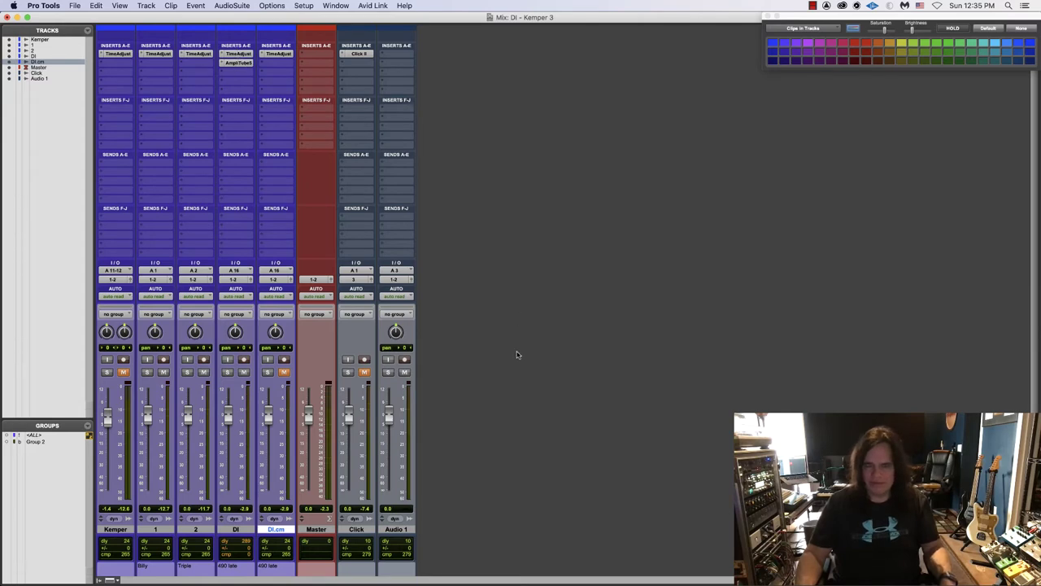
- Zoom out the Edit window timeline to review the whole session's clips across all tracks, and return to the Mix window
drag(523, 160, 454, 97)
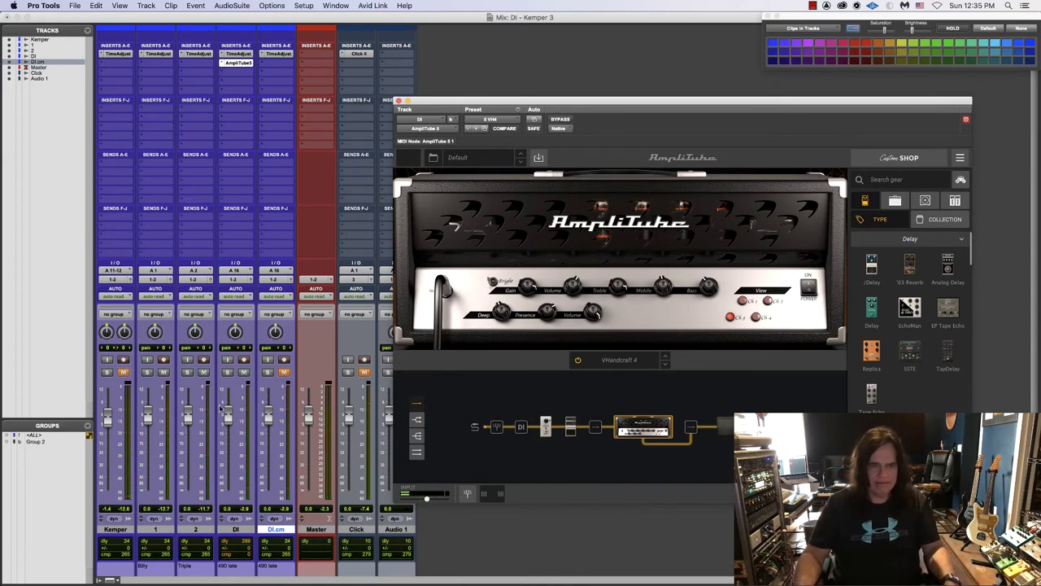
key(super+equal)
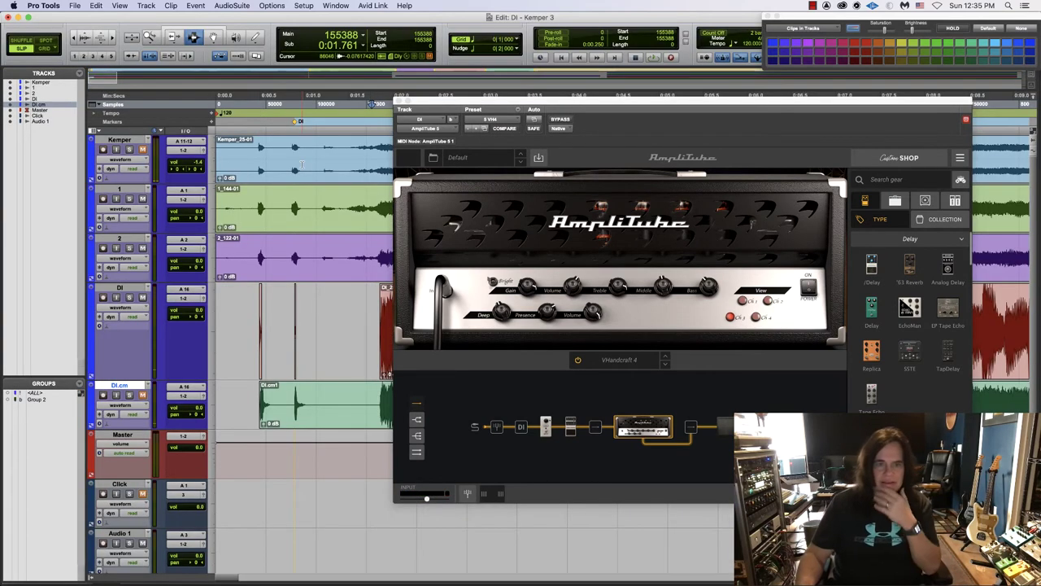
key(super+bracketleft)
key(super+bracketleft)
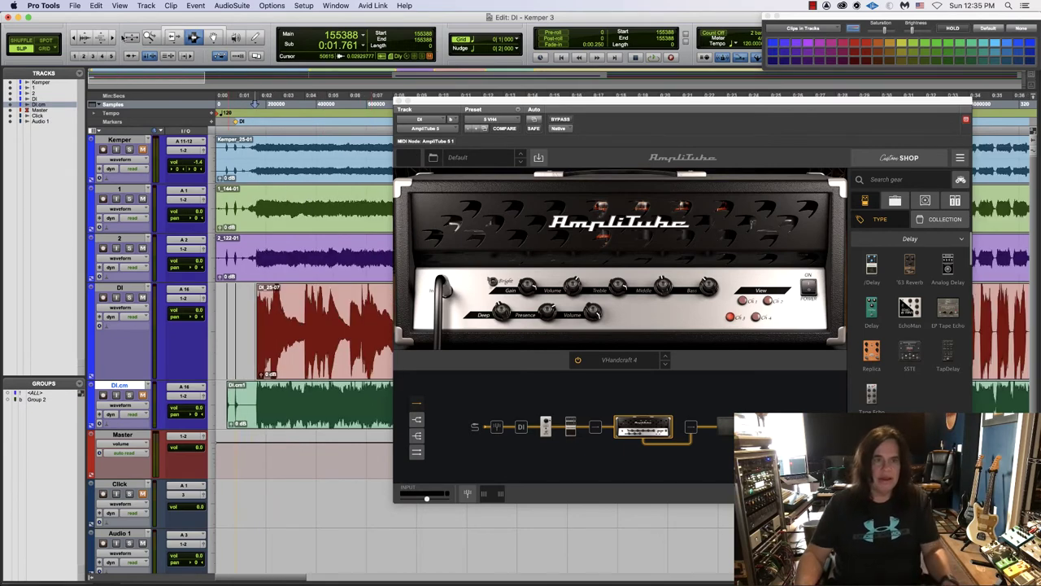
key(super+bracketleft)
key(super+bracketleft)
key(super+bracketleft)
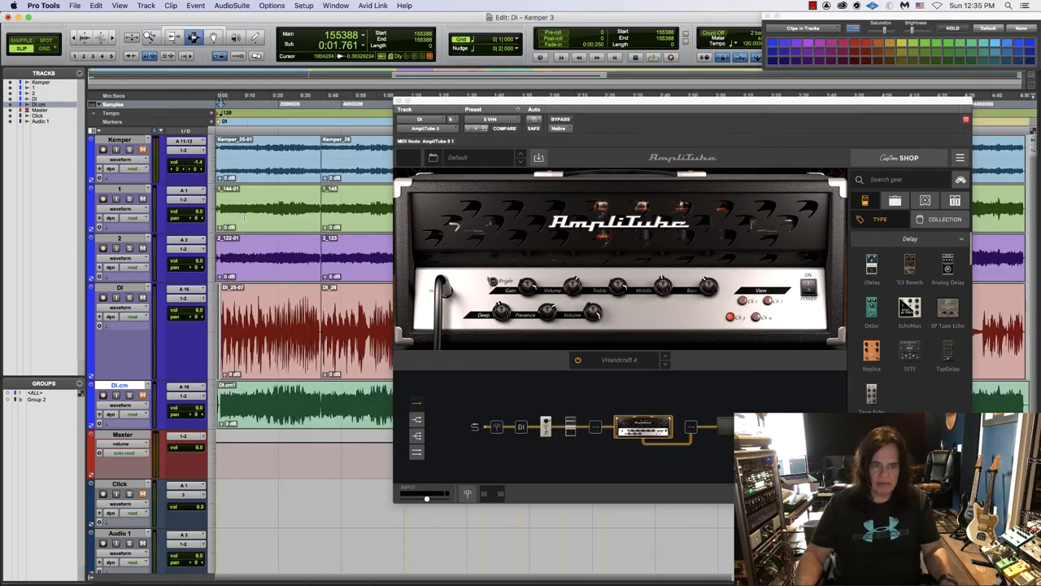
key(super+bracketleft)
key(super+bracketleft)
key(super+bracketleft)
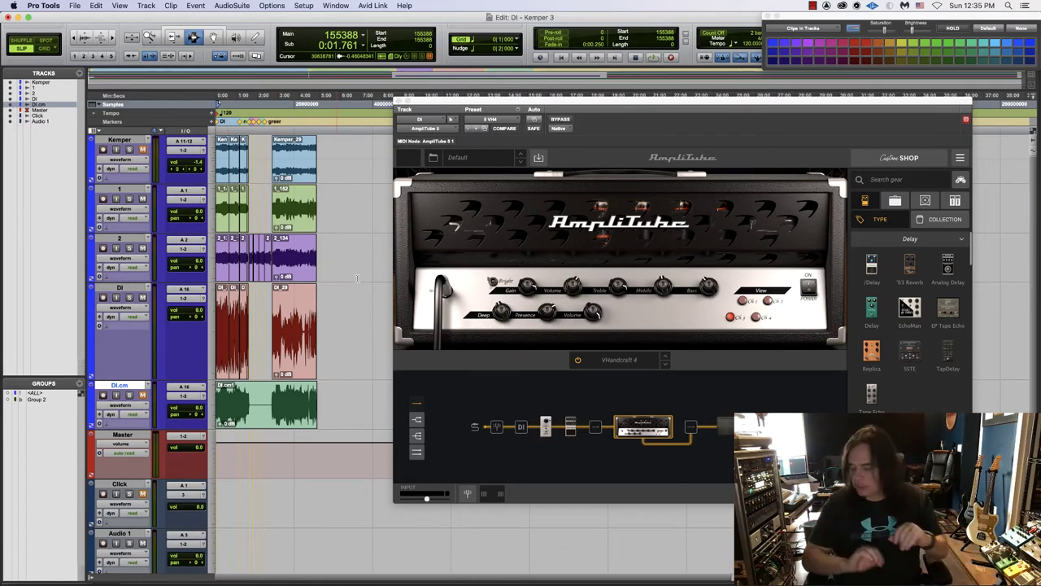
key(super+equal)
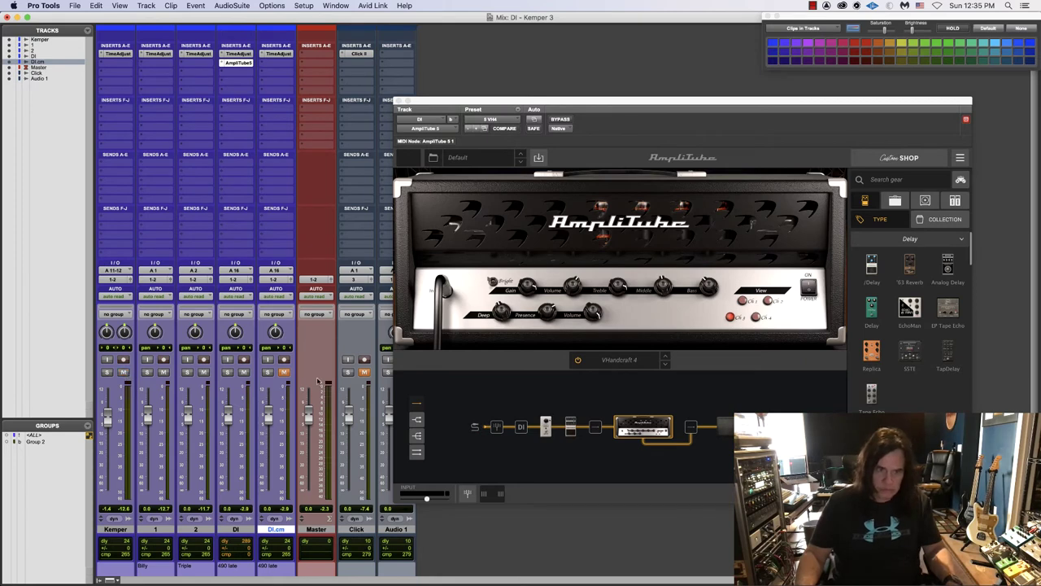
- Solo the Kemper track, enable its input monitoring and record arm, and close the AmpliTube window
click(107, 371)
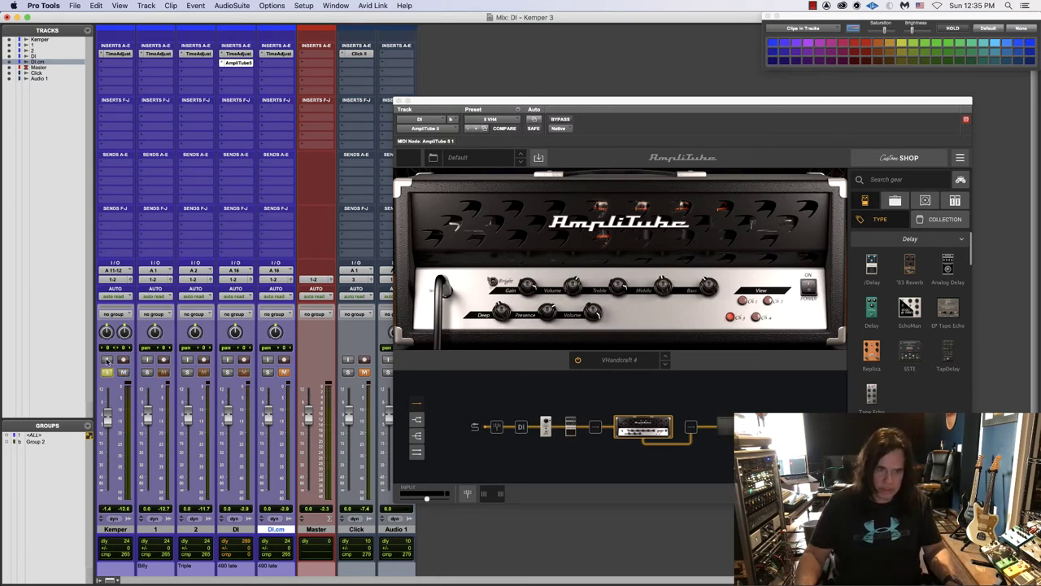
click(107, 360)
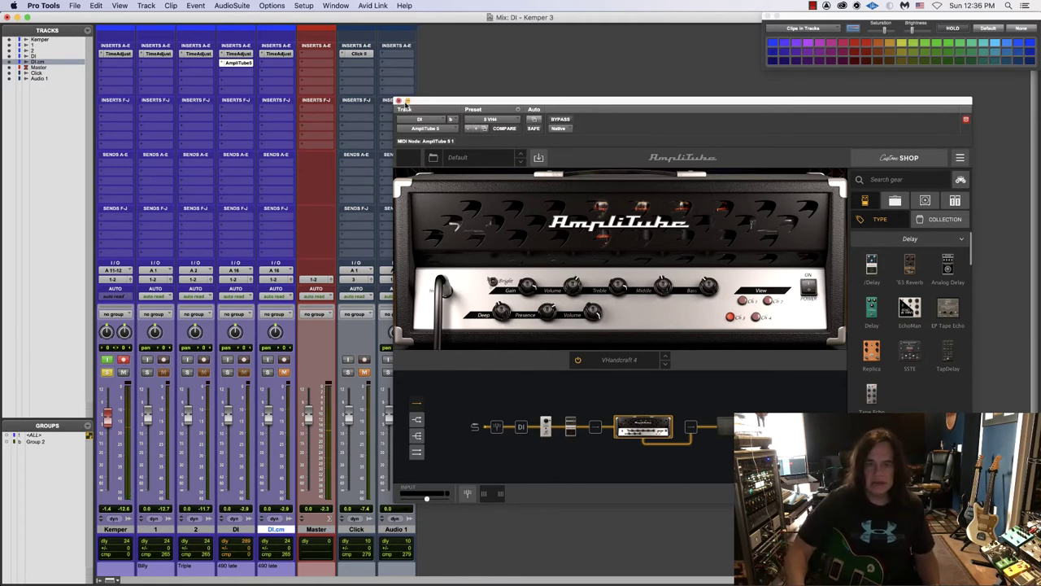
click(397, 100)
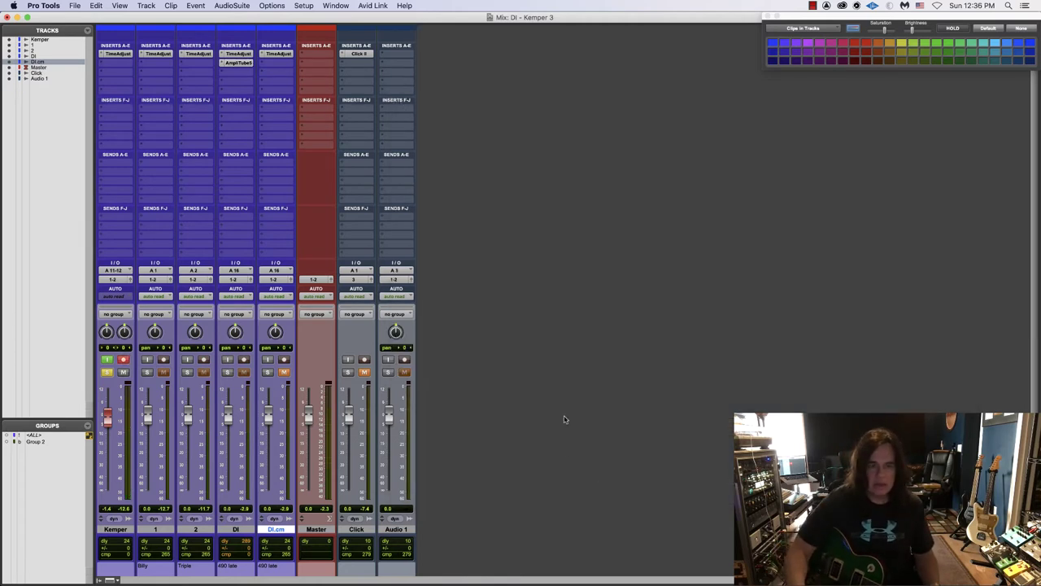
- Switch to Rig Manager and load the CS-Morin-JMP Lead rig from its creator's folder in the Local Library
mouse_move(374, 571)
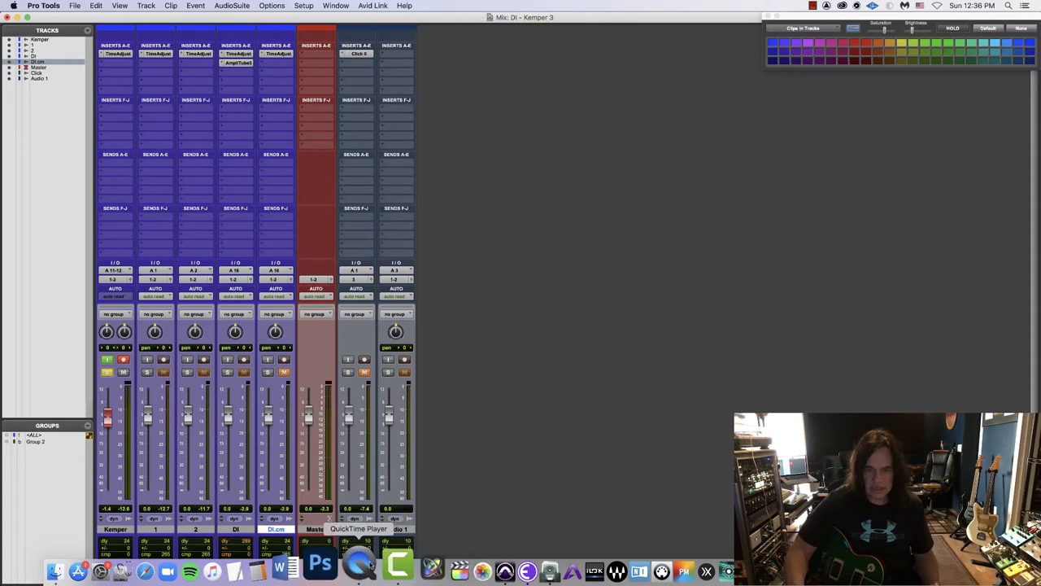
click(518, 563)
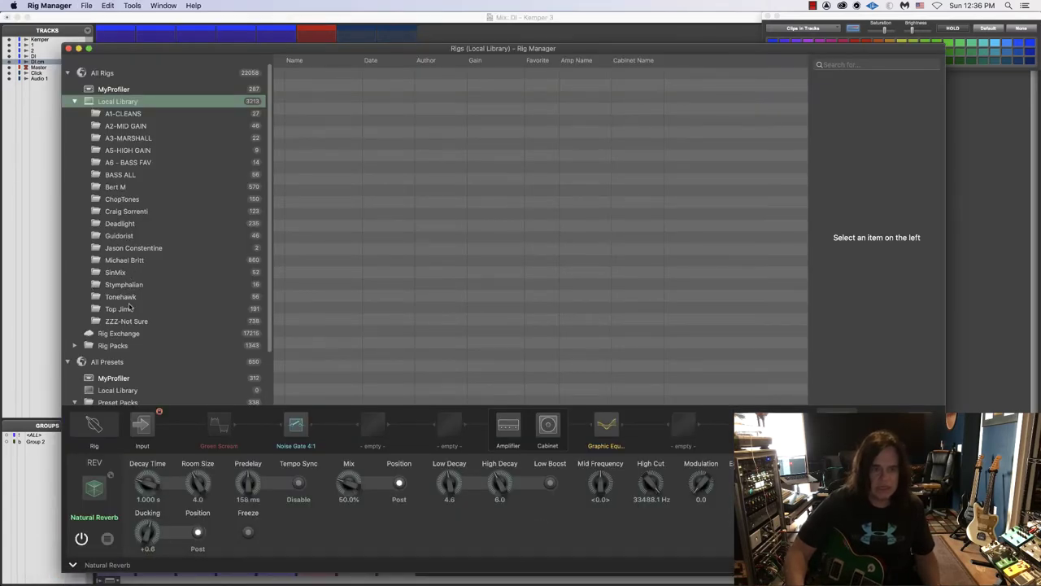
click(125, 248)
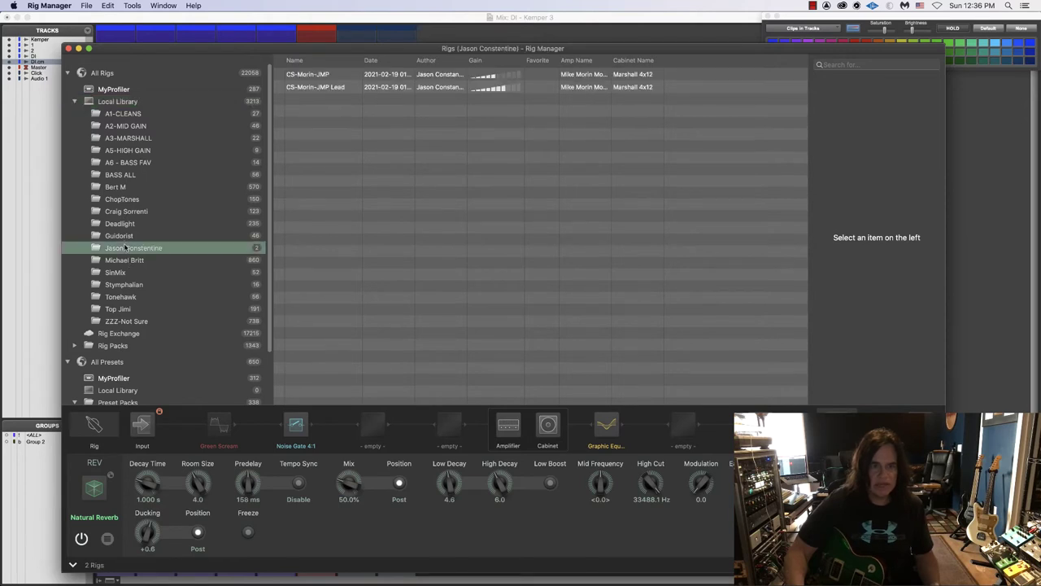
click(314, 86)
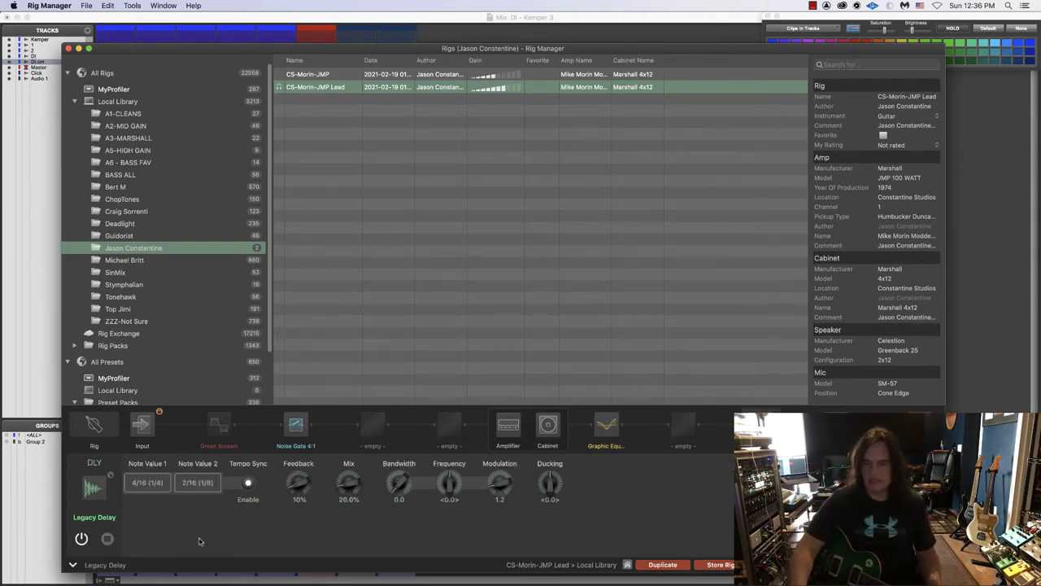
- Turn off the rig's Legacy Delay and Natural Reverb, and set the Main Output volume to -3.8 dB
click(82, 538)
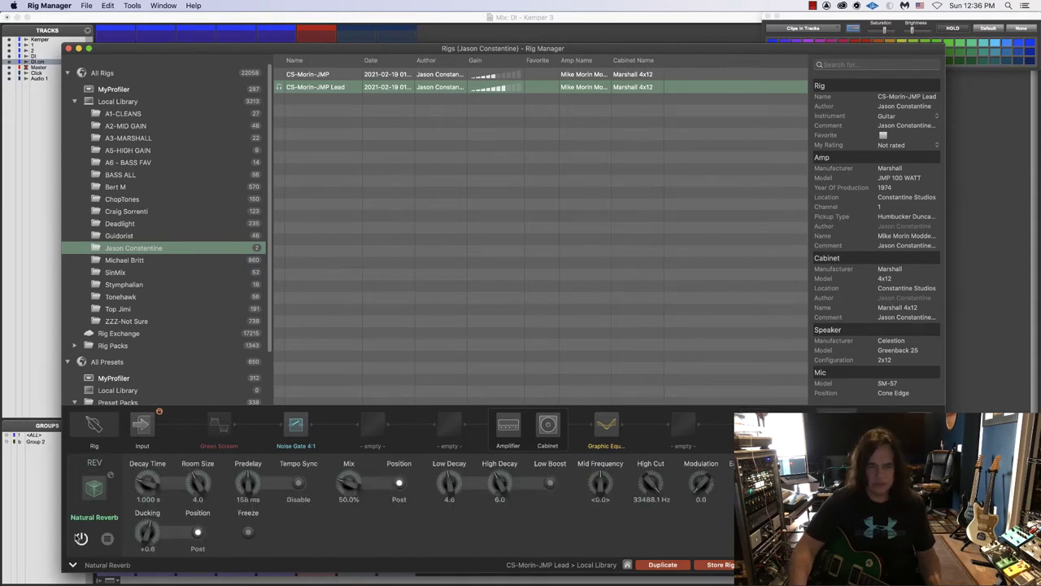
click(81, 537)
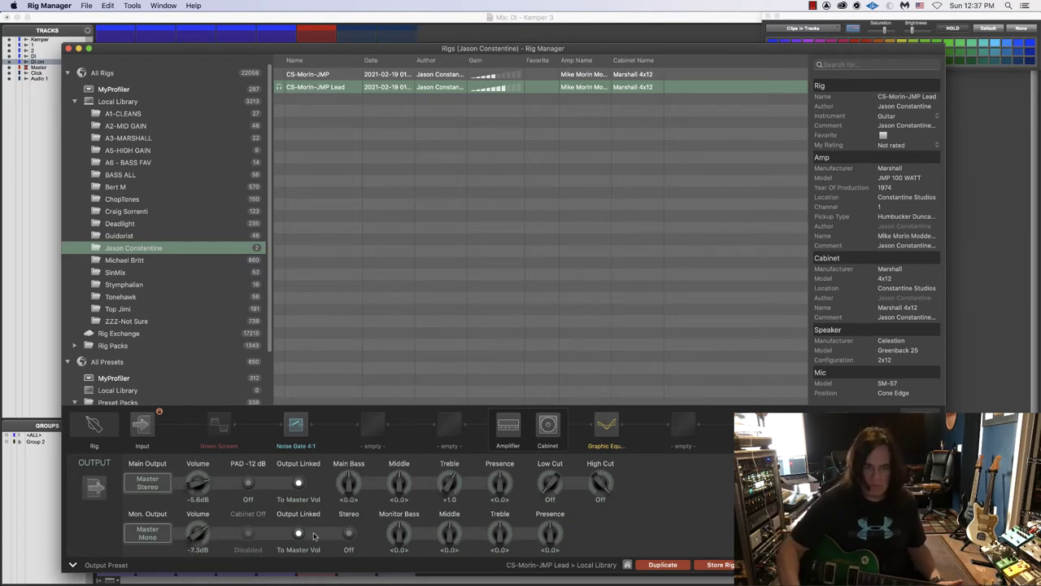
drag(204, 488, 204, 480)
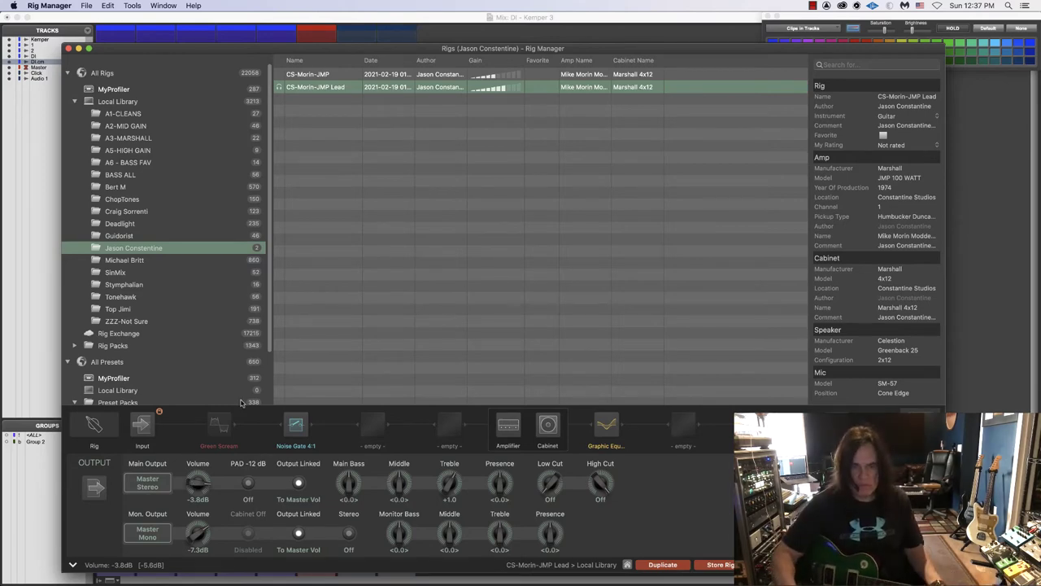
drag(132, 54, 281, 87)
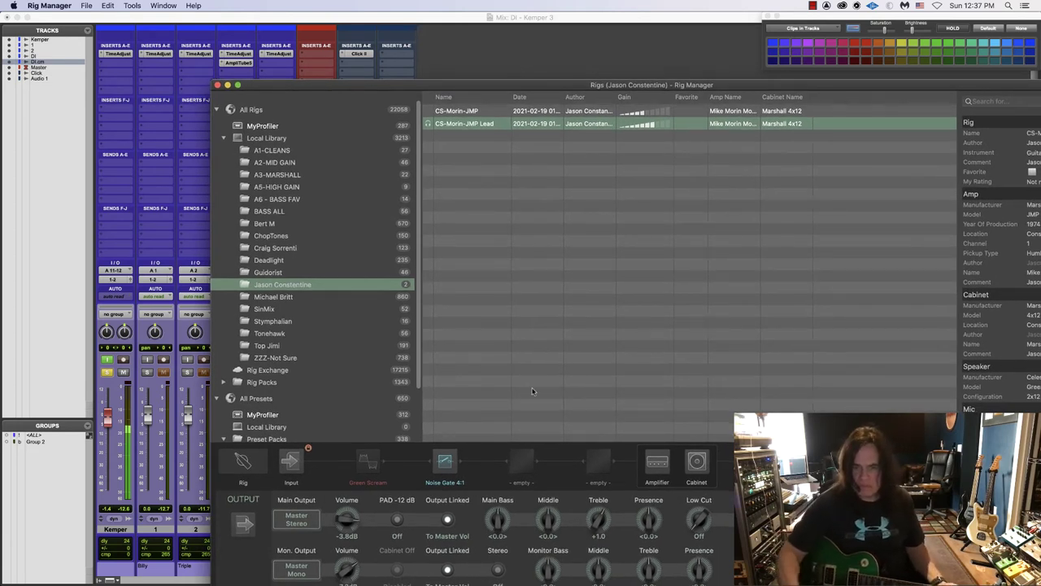
- Set the rig's amplifier Bass to -0.5, Definition to 8.2, and Gain to 7.8
click(655, 467)
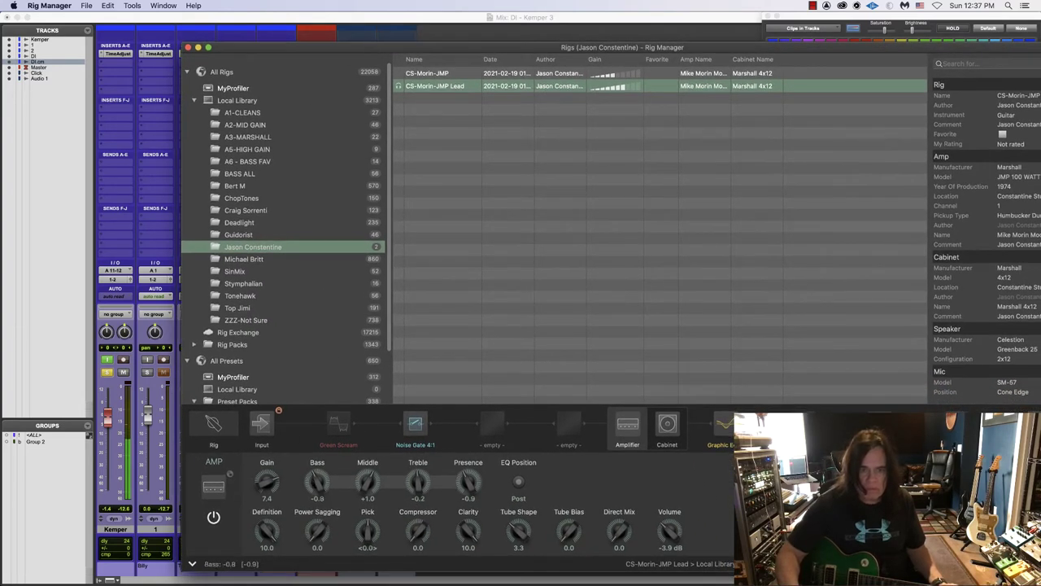
drag(310, 485, 313, 482)
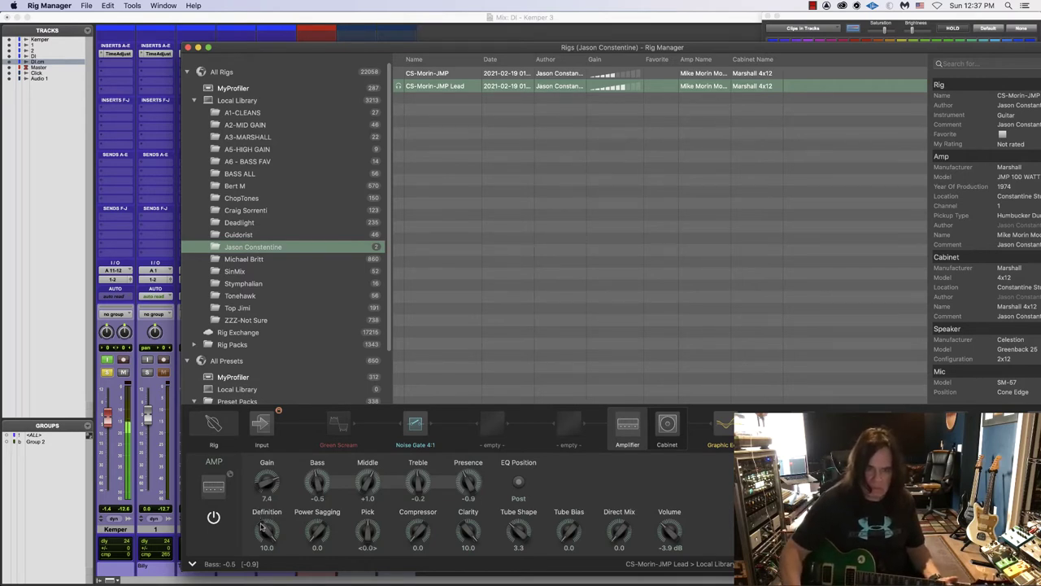
mouse_move(262, 529)
mouse_down()
mouse_move(263, 544)
mouse_move(262, 530)
mouse_up()
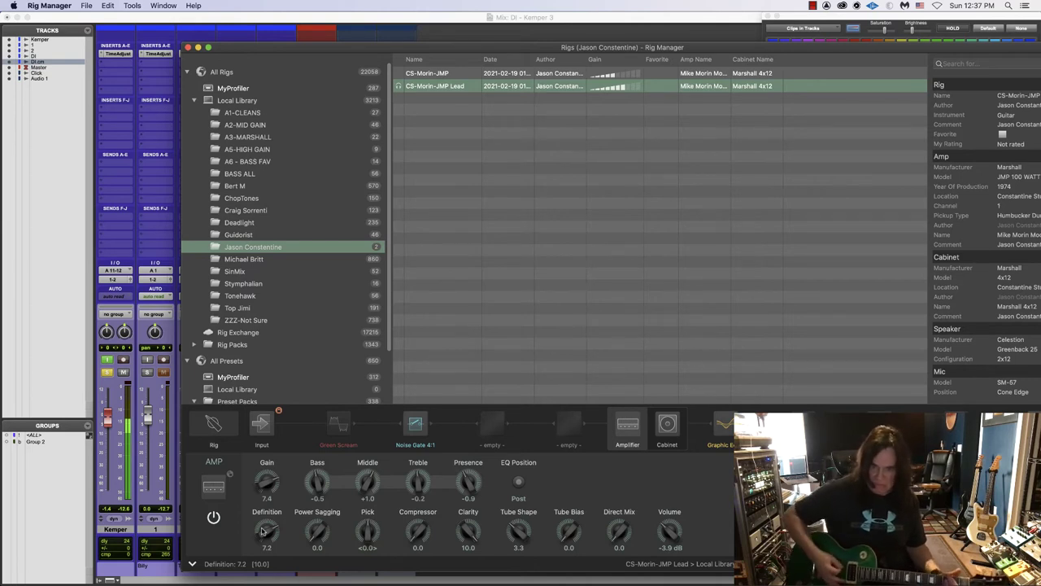
drag(266, 531, 266, 525)
drag(266, 486, 265, 485)
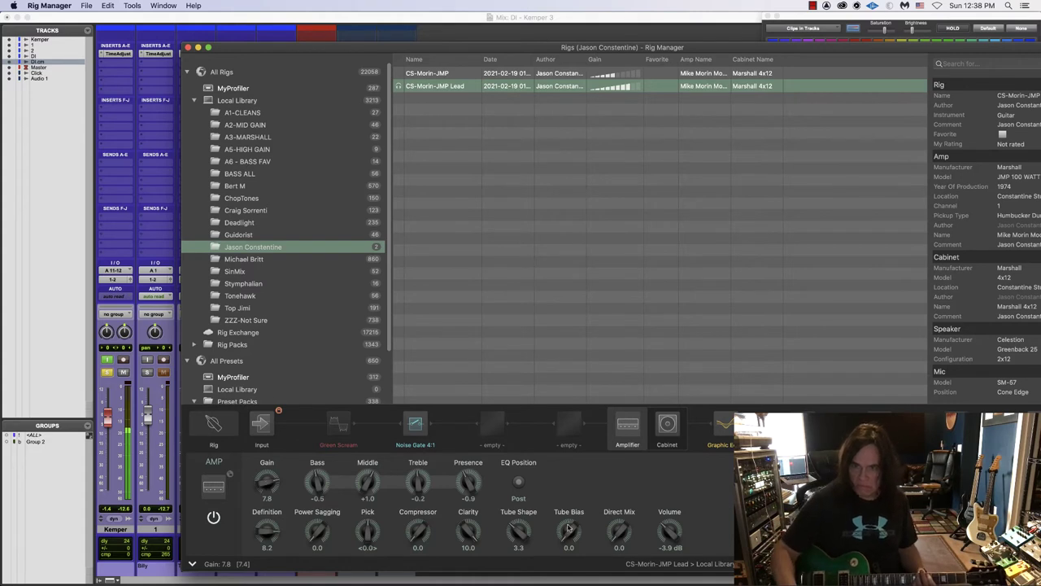
- Check the Graphic Equalizer settings, and turn the rig's Legacy Delay and Natural Reverb back on
click(723, 423)
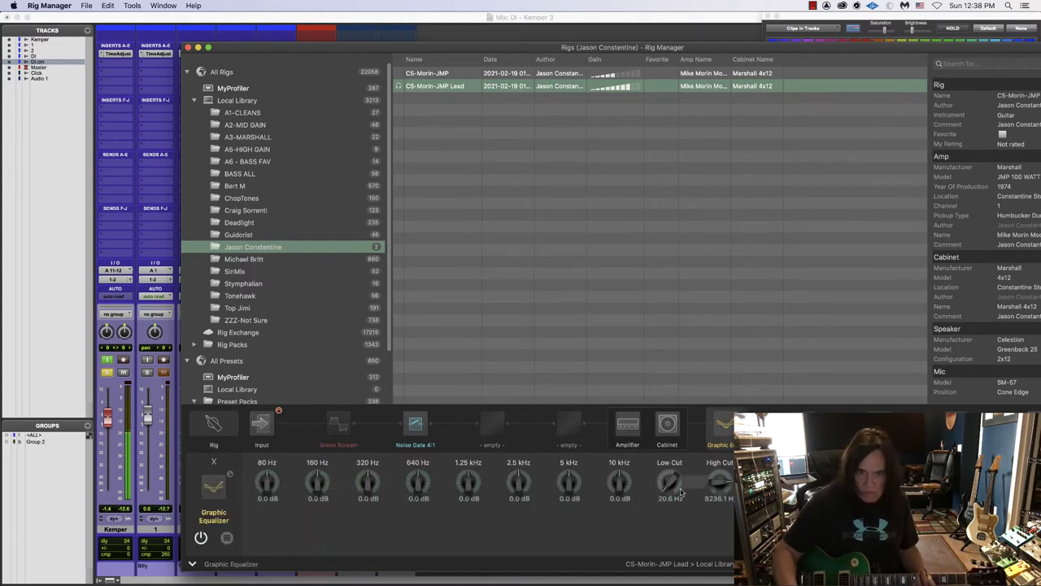
key(Right)
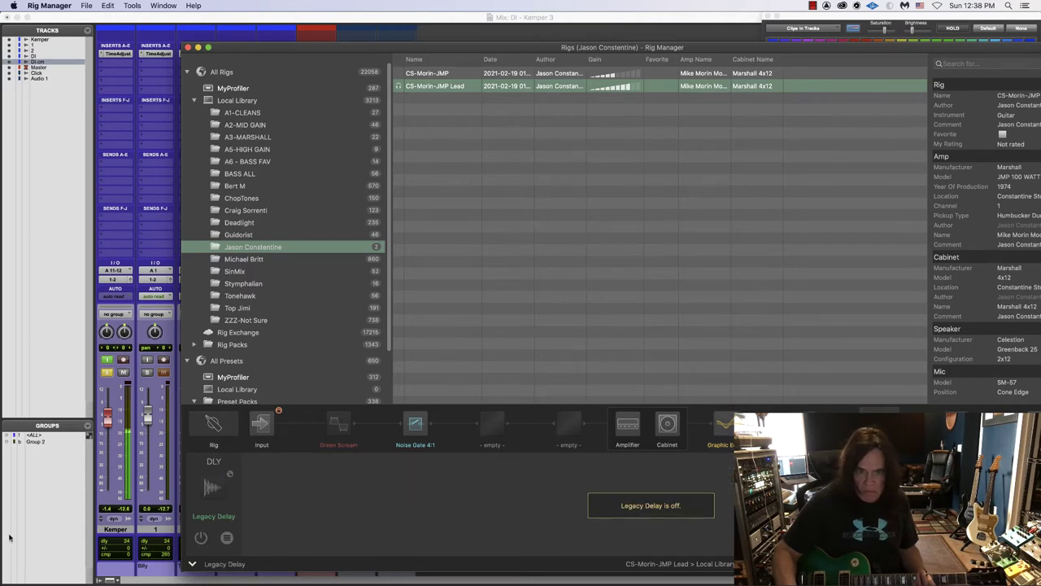
click(200, 538)
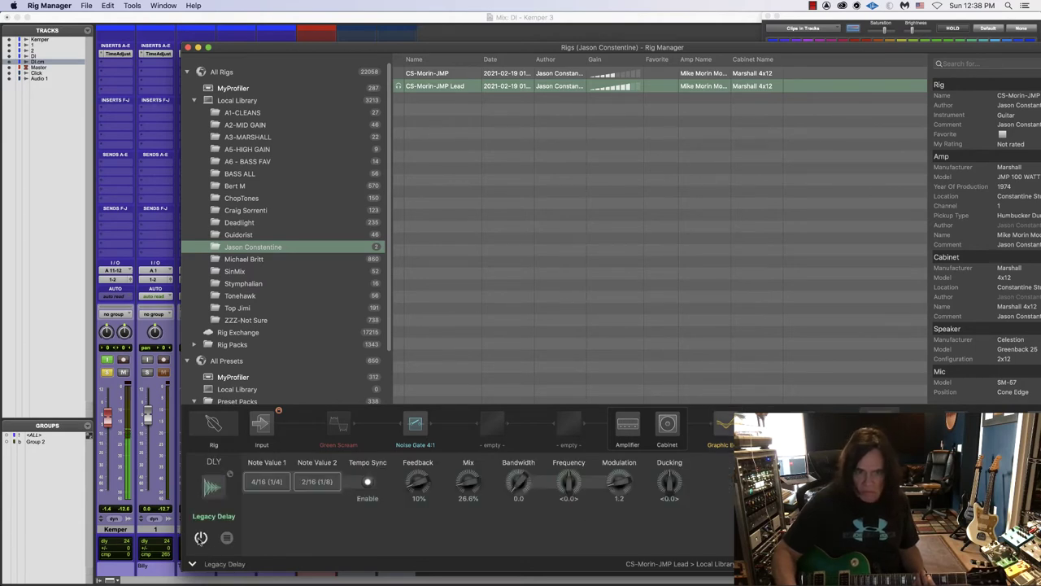
key(Right)
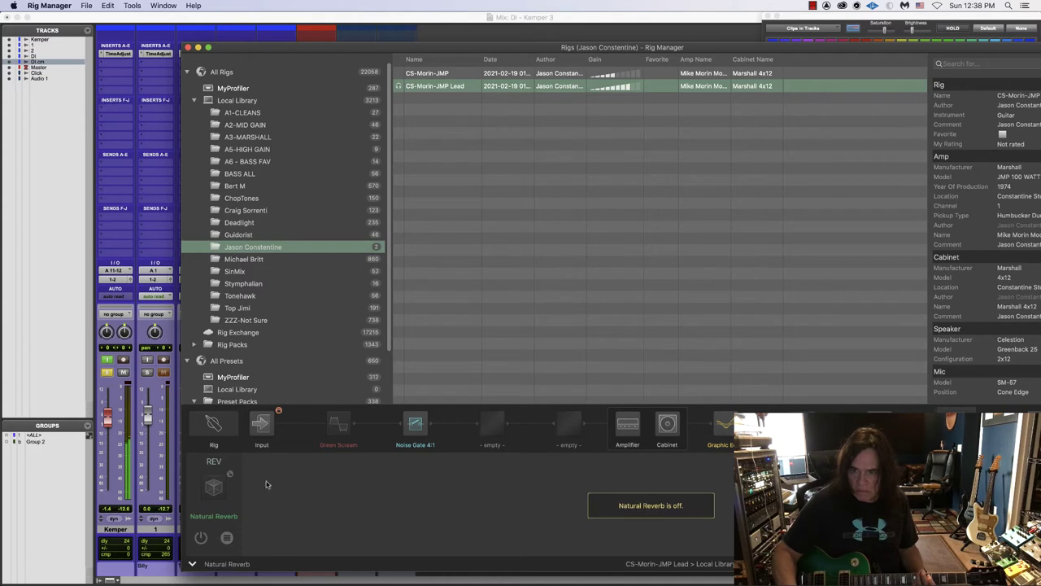
key(space)
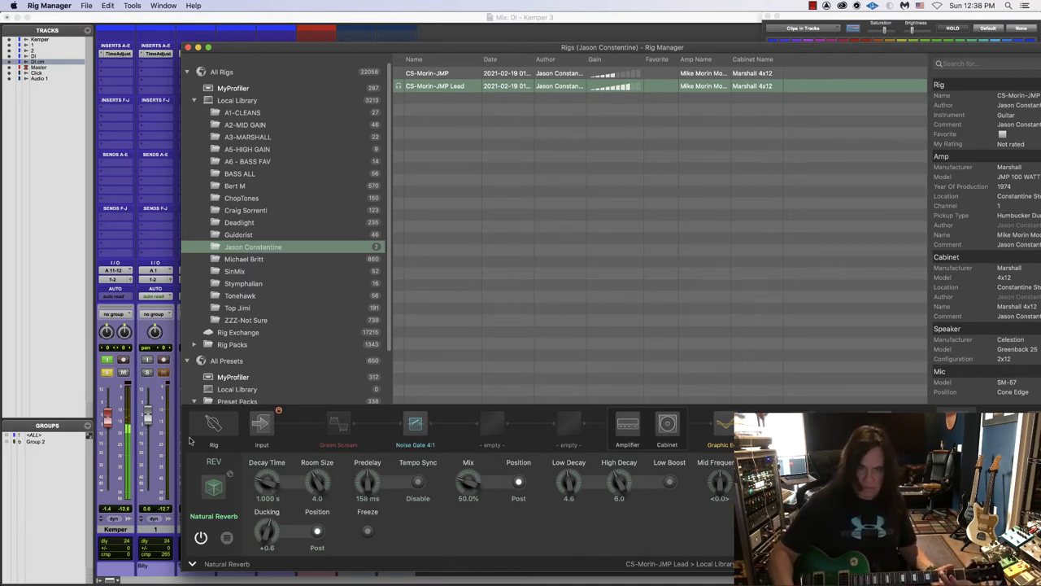
- Raise the rig's amplifier Bass to +0.3 and lower its Middle slightly
click(618, 428)
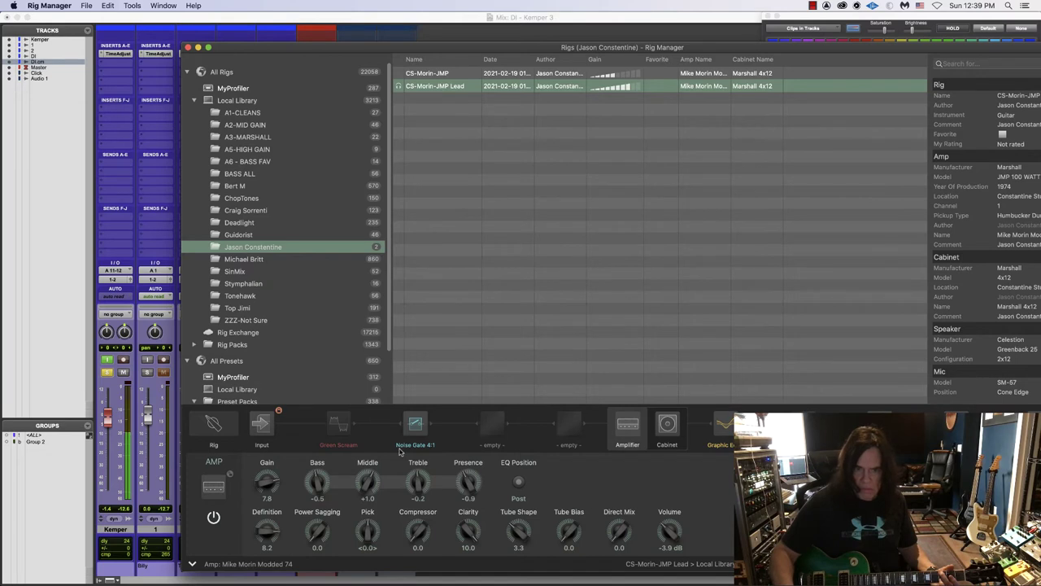
click(627, 426)
click(626, 426)
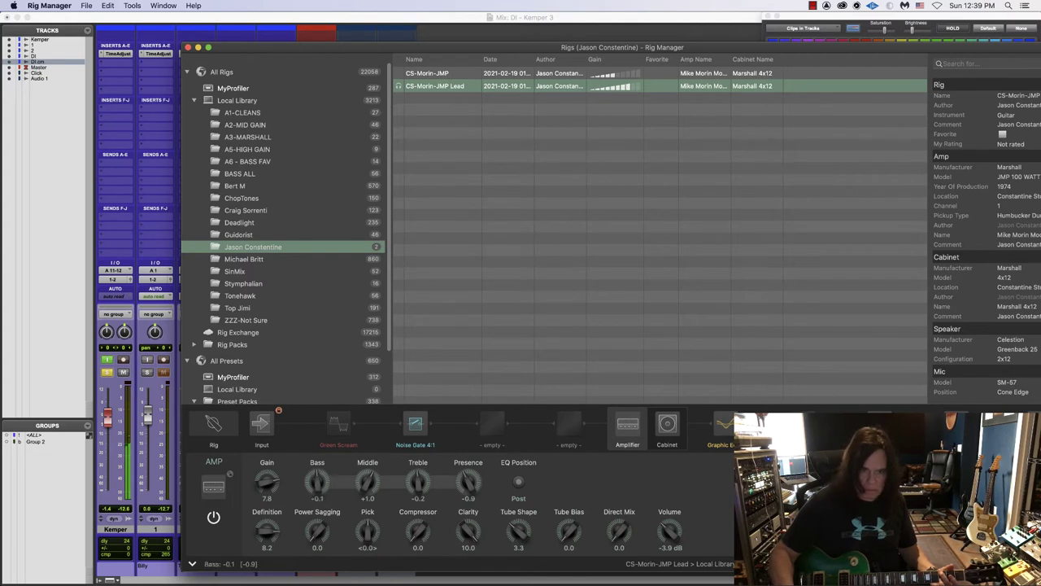
drag(318, 496, 317, 493)
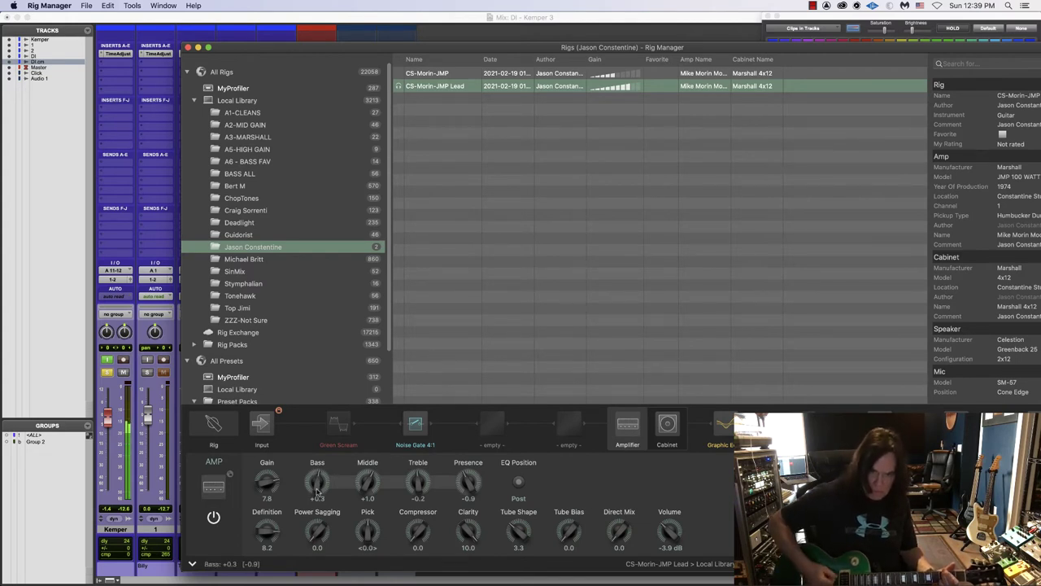
drag(367, 491, 367, 497)
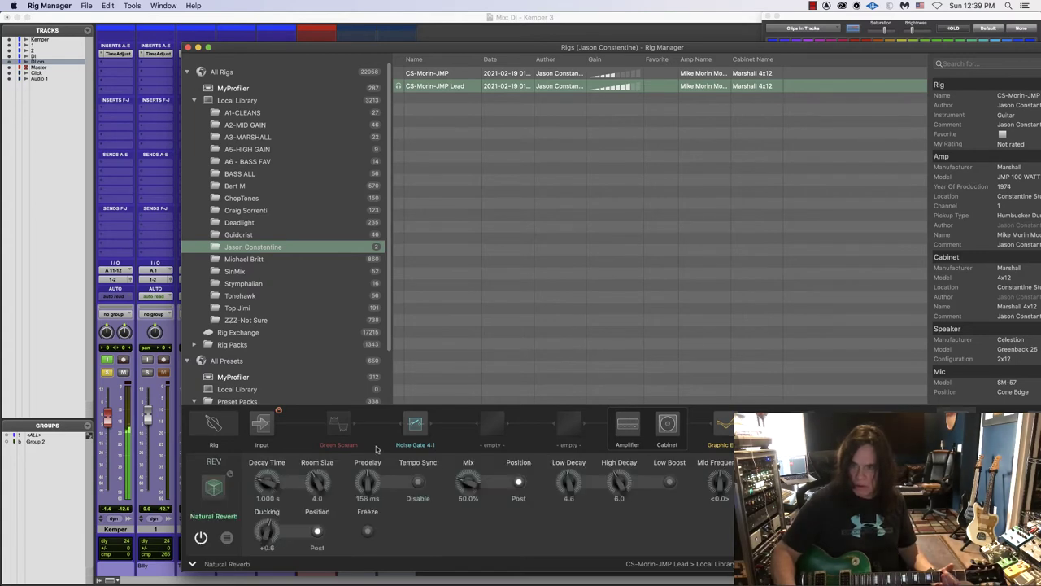
- Turn off the rig's Natural Reverb and reposition the Rig Manager window to reveal more of the signal chain
click(201, 537)
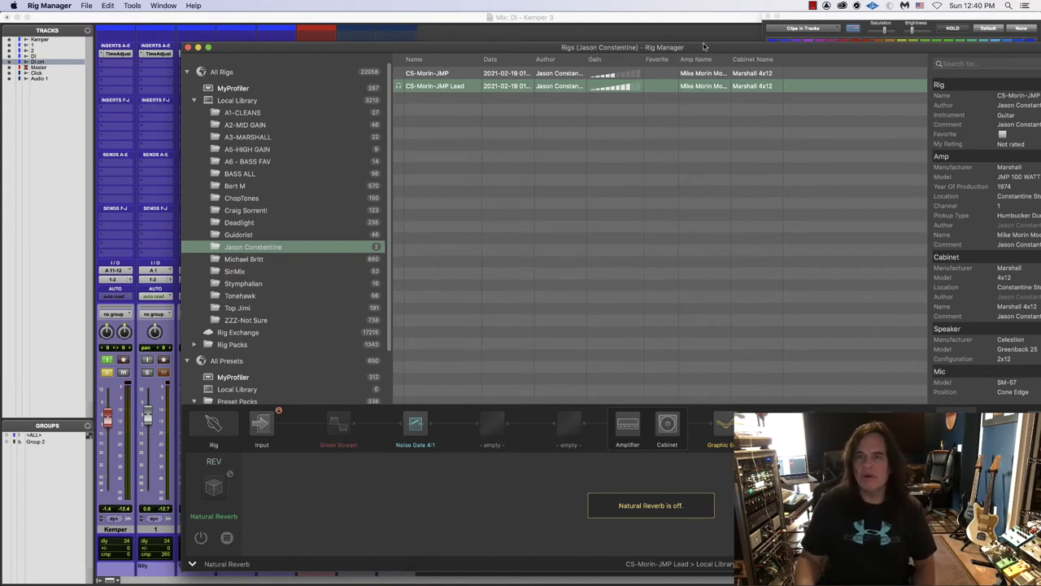
drag(694, 44, 651, 29)
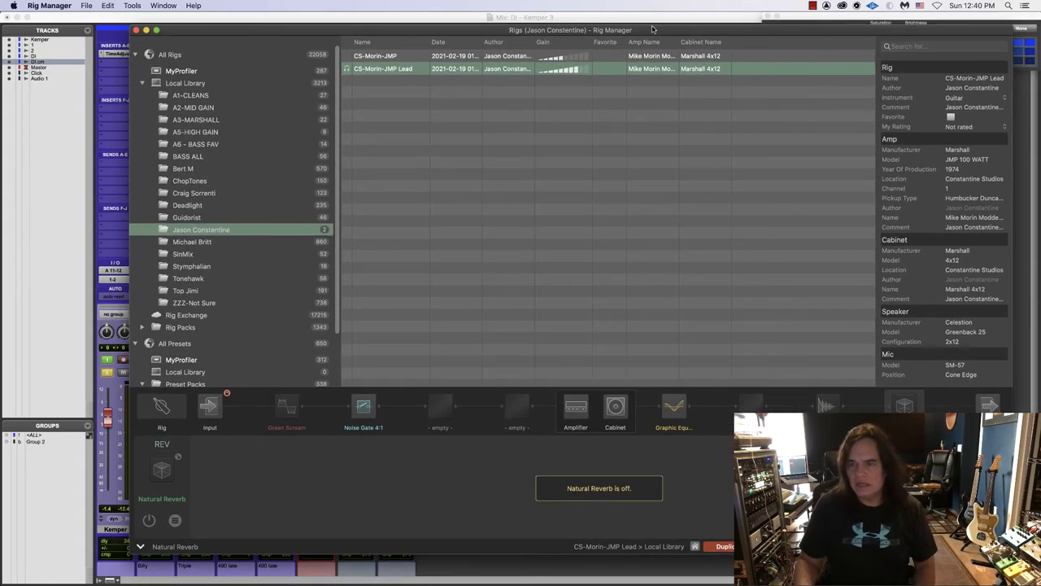